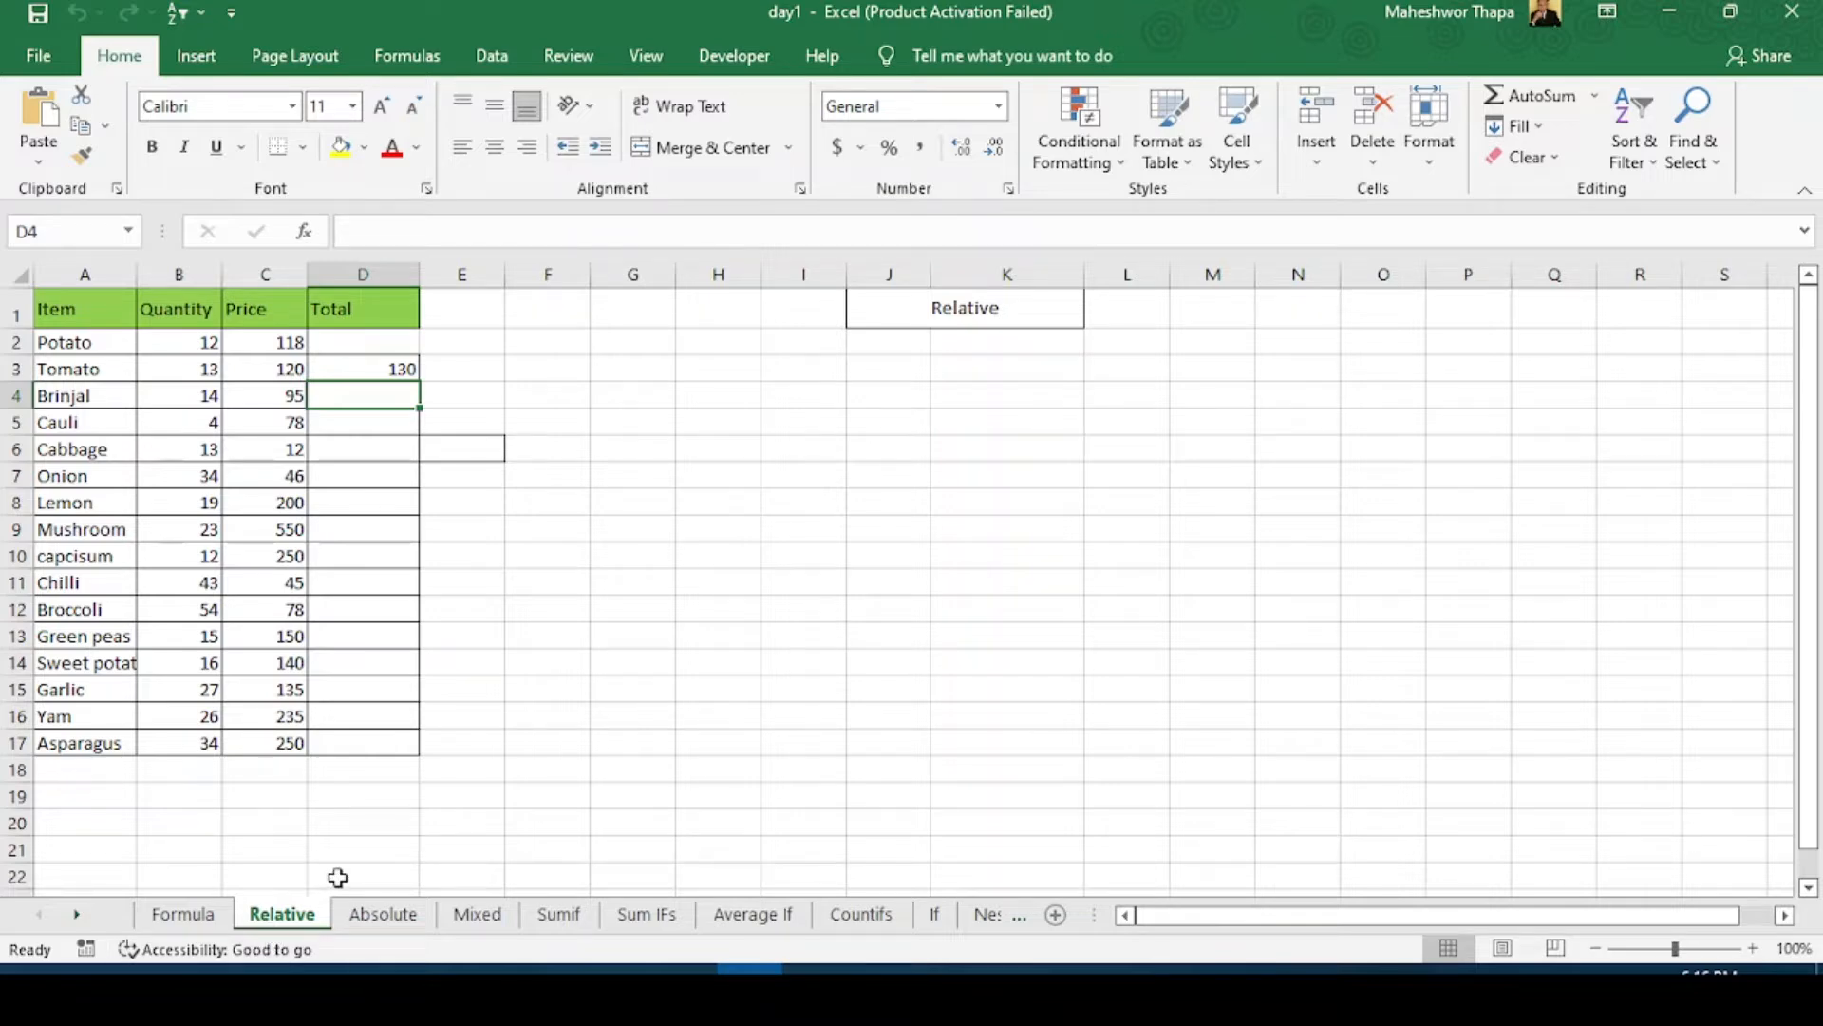
Step: Enter the formula =B2*C2 in cell D2 to calculate the Potato row's total from quantity and price
left_click(360, 344)
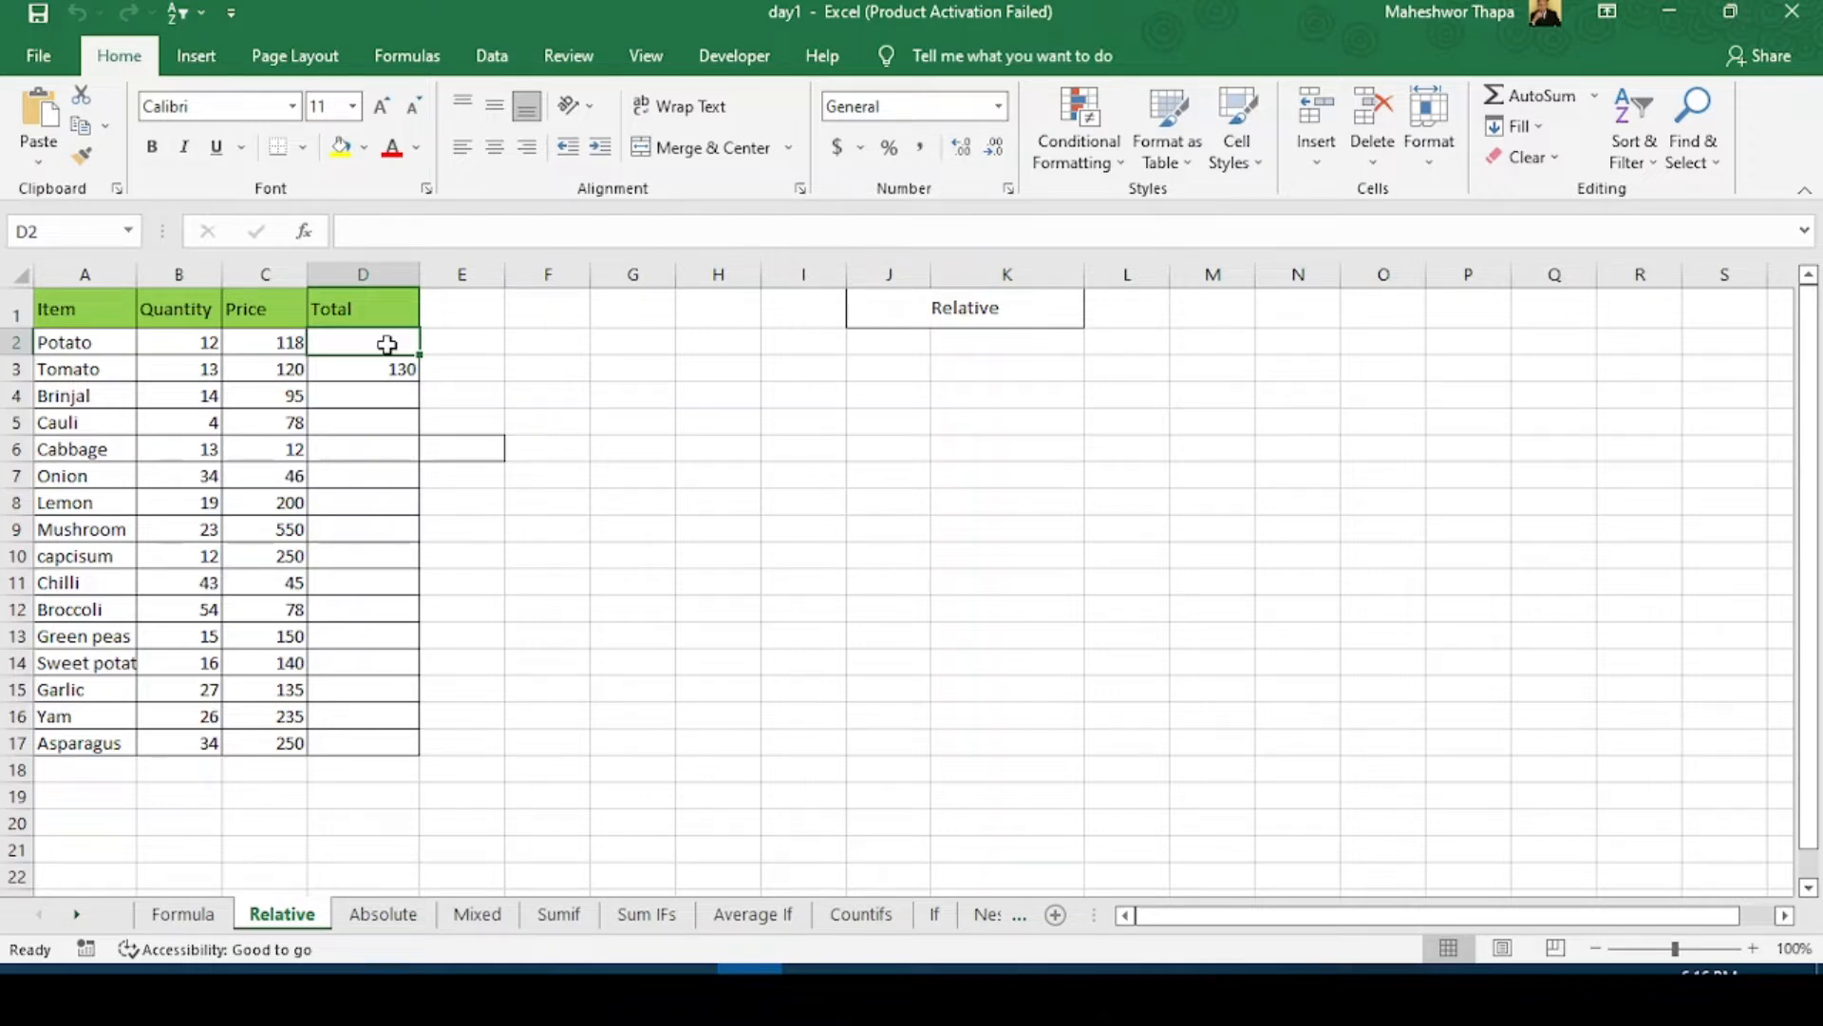
type("=")
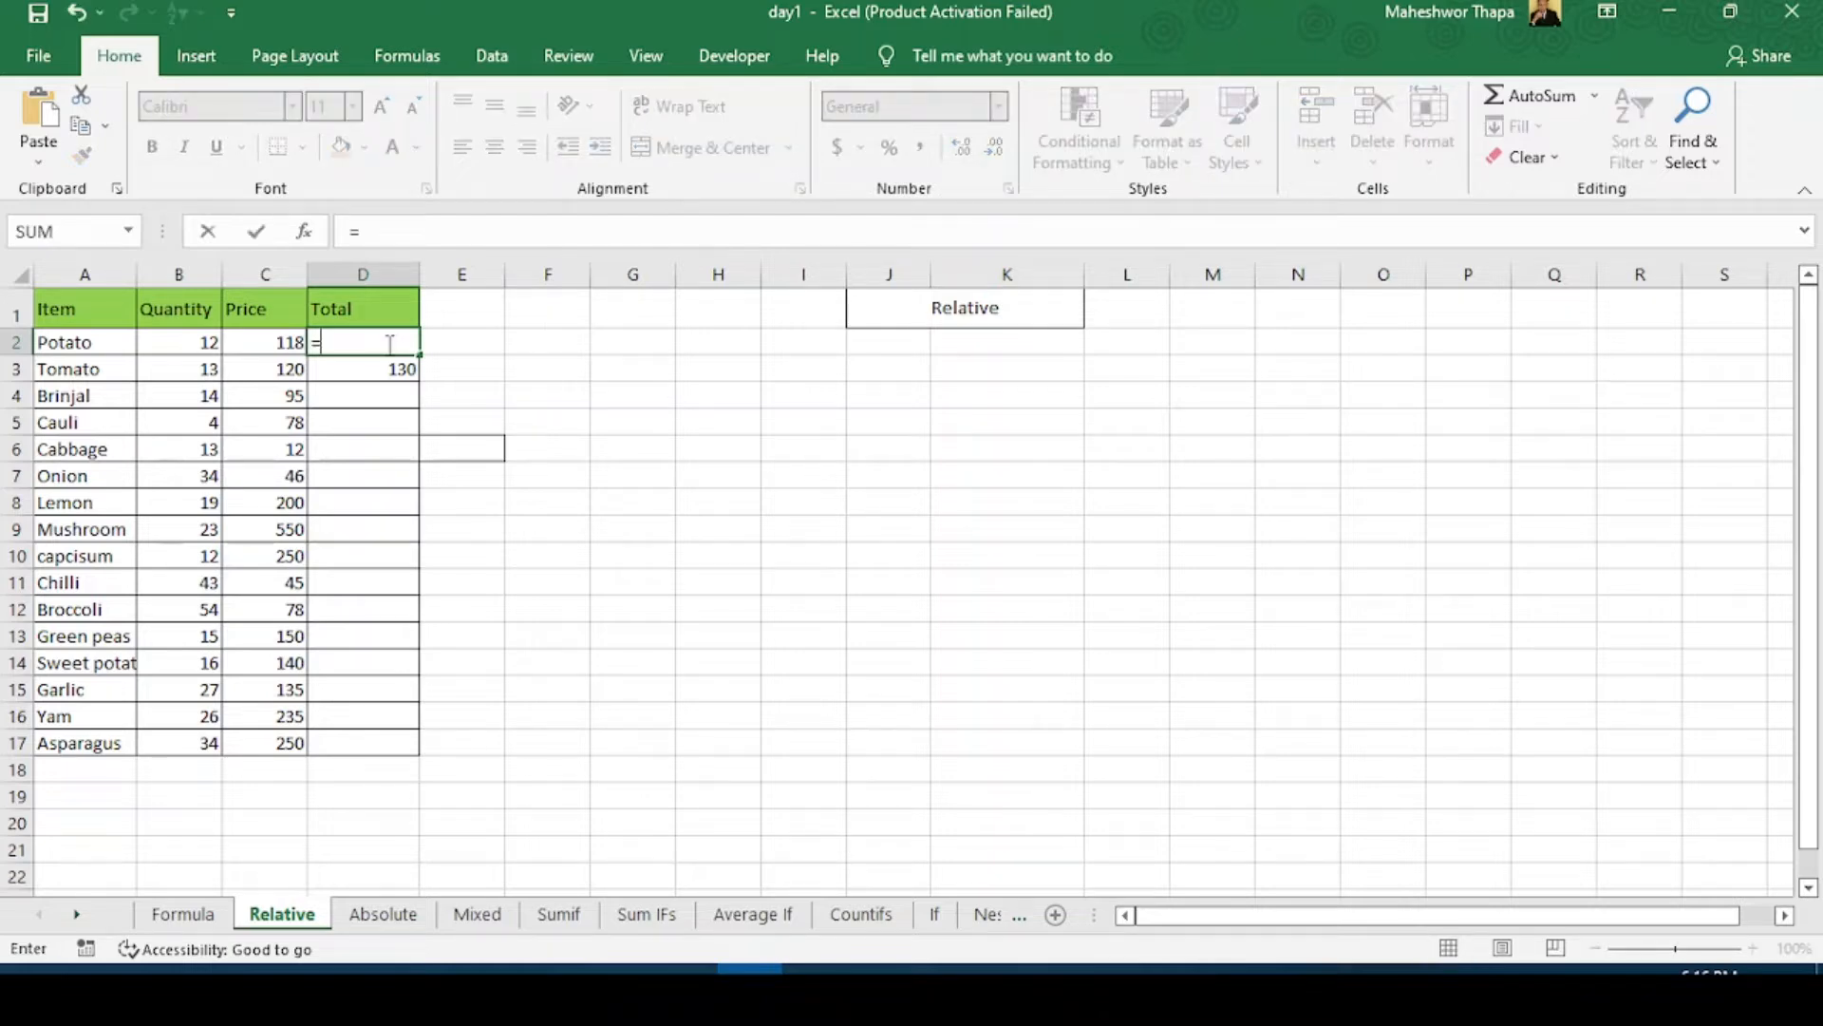
left_click(194, 345)
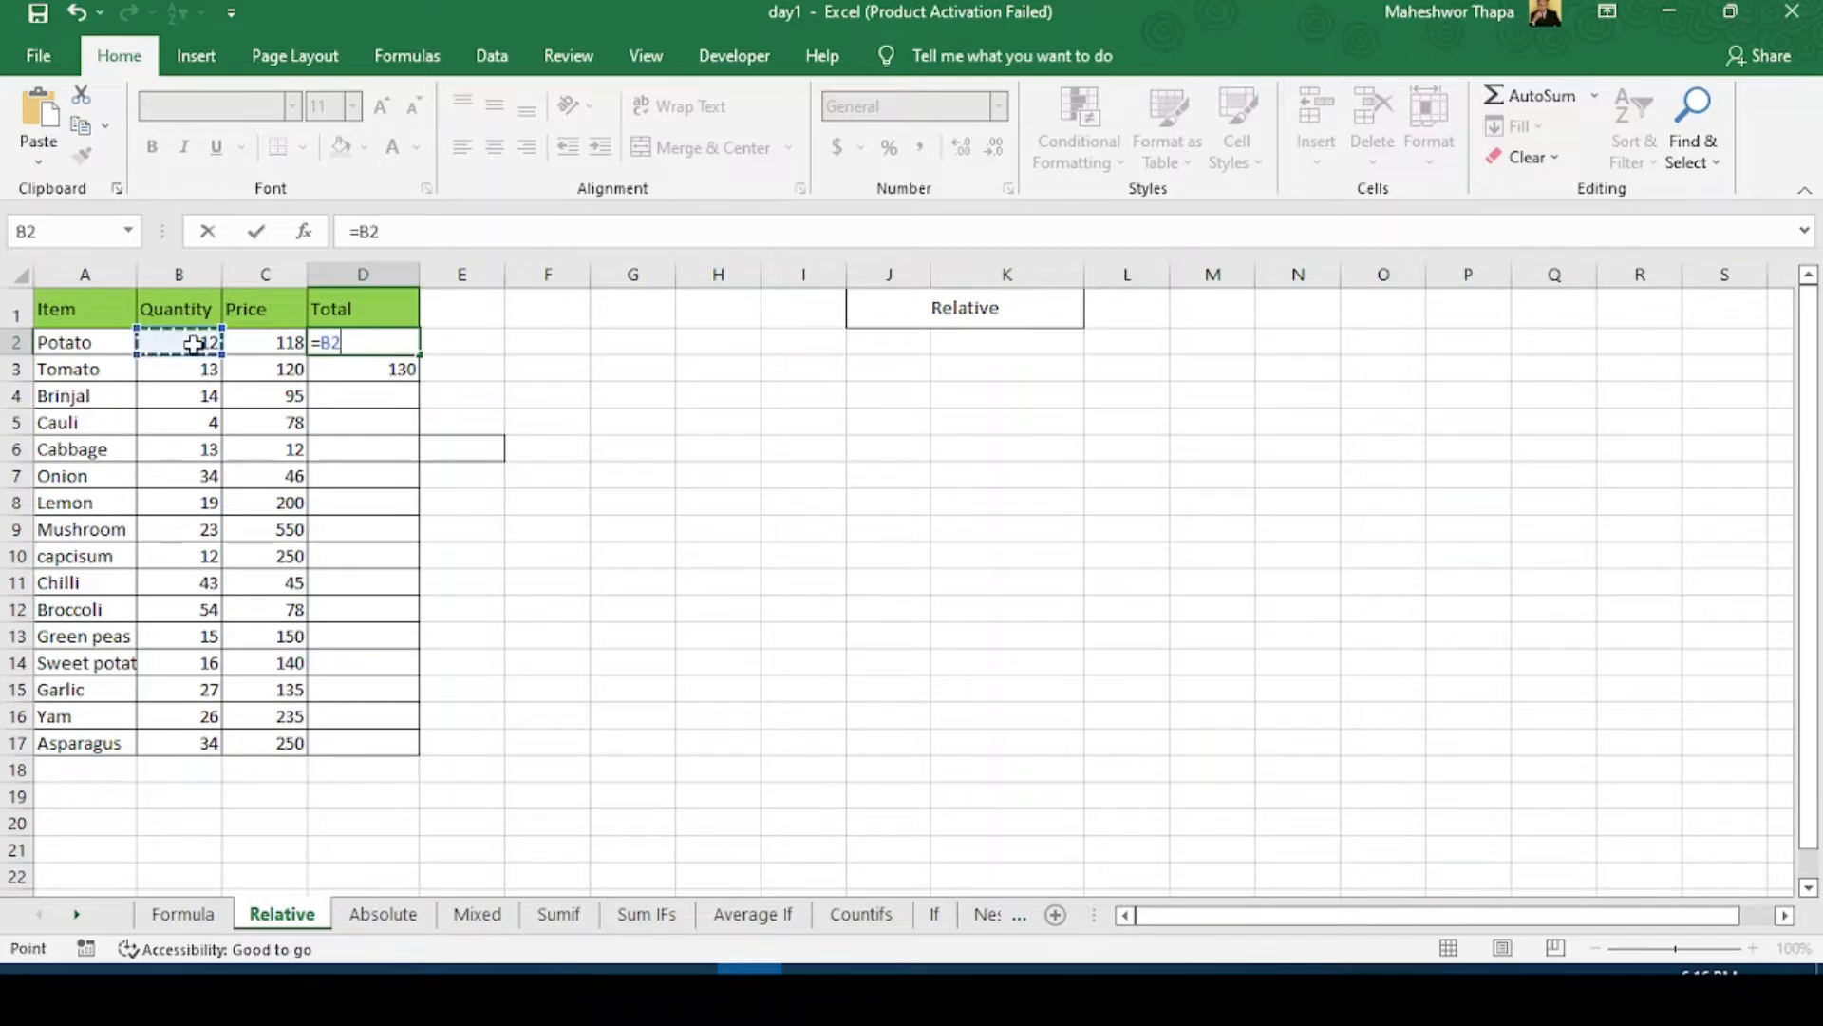
type("*")
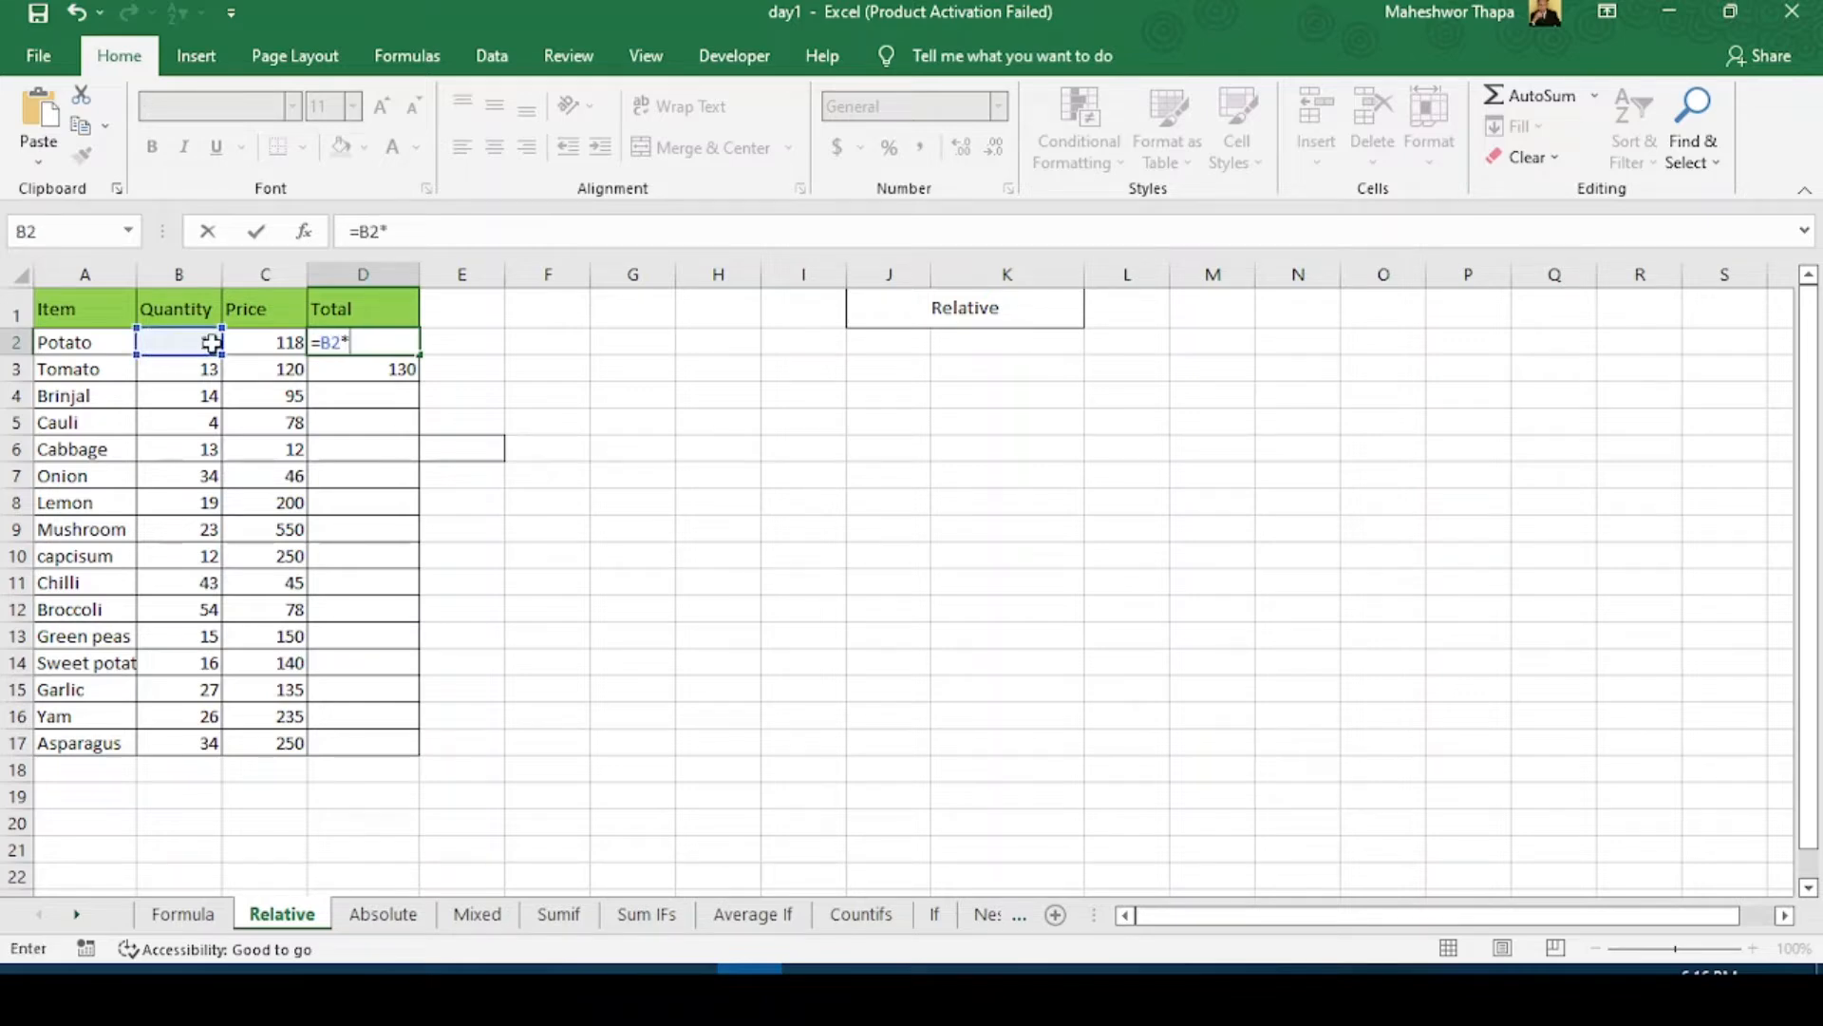
left_click(274, 342)
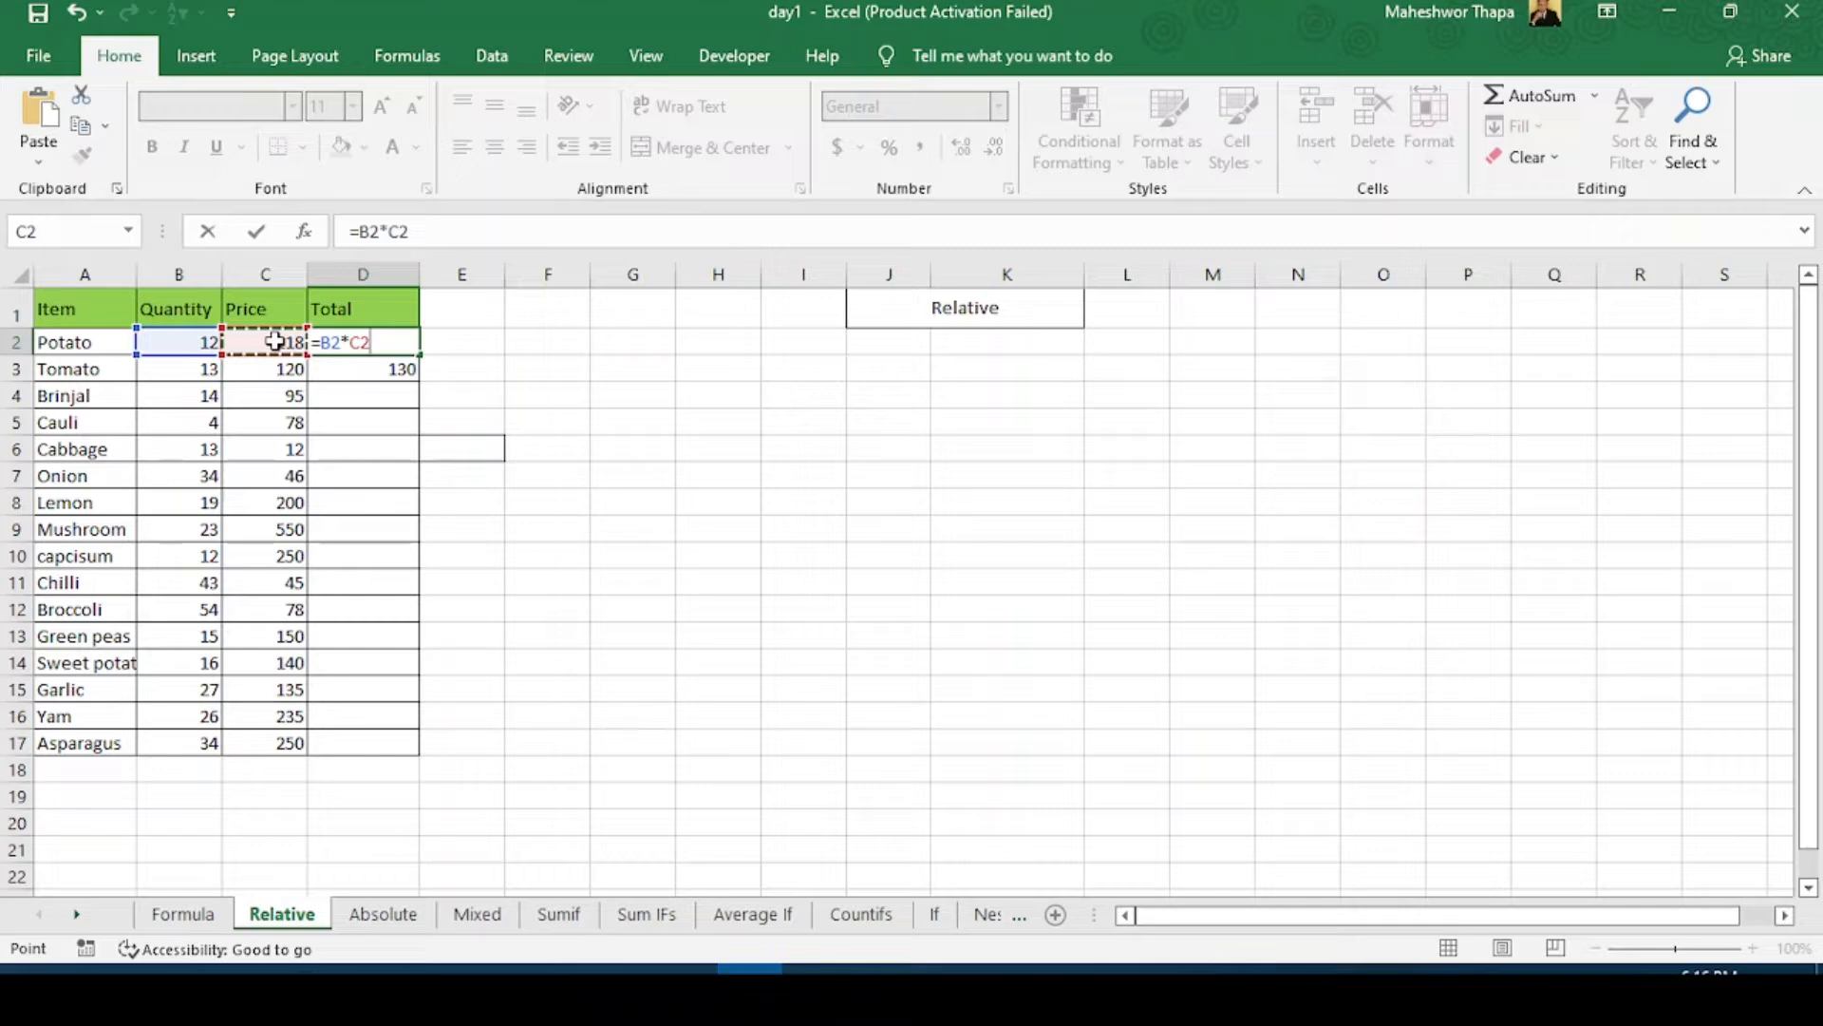
key("Return")
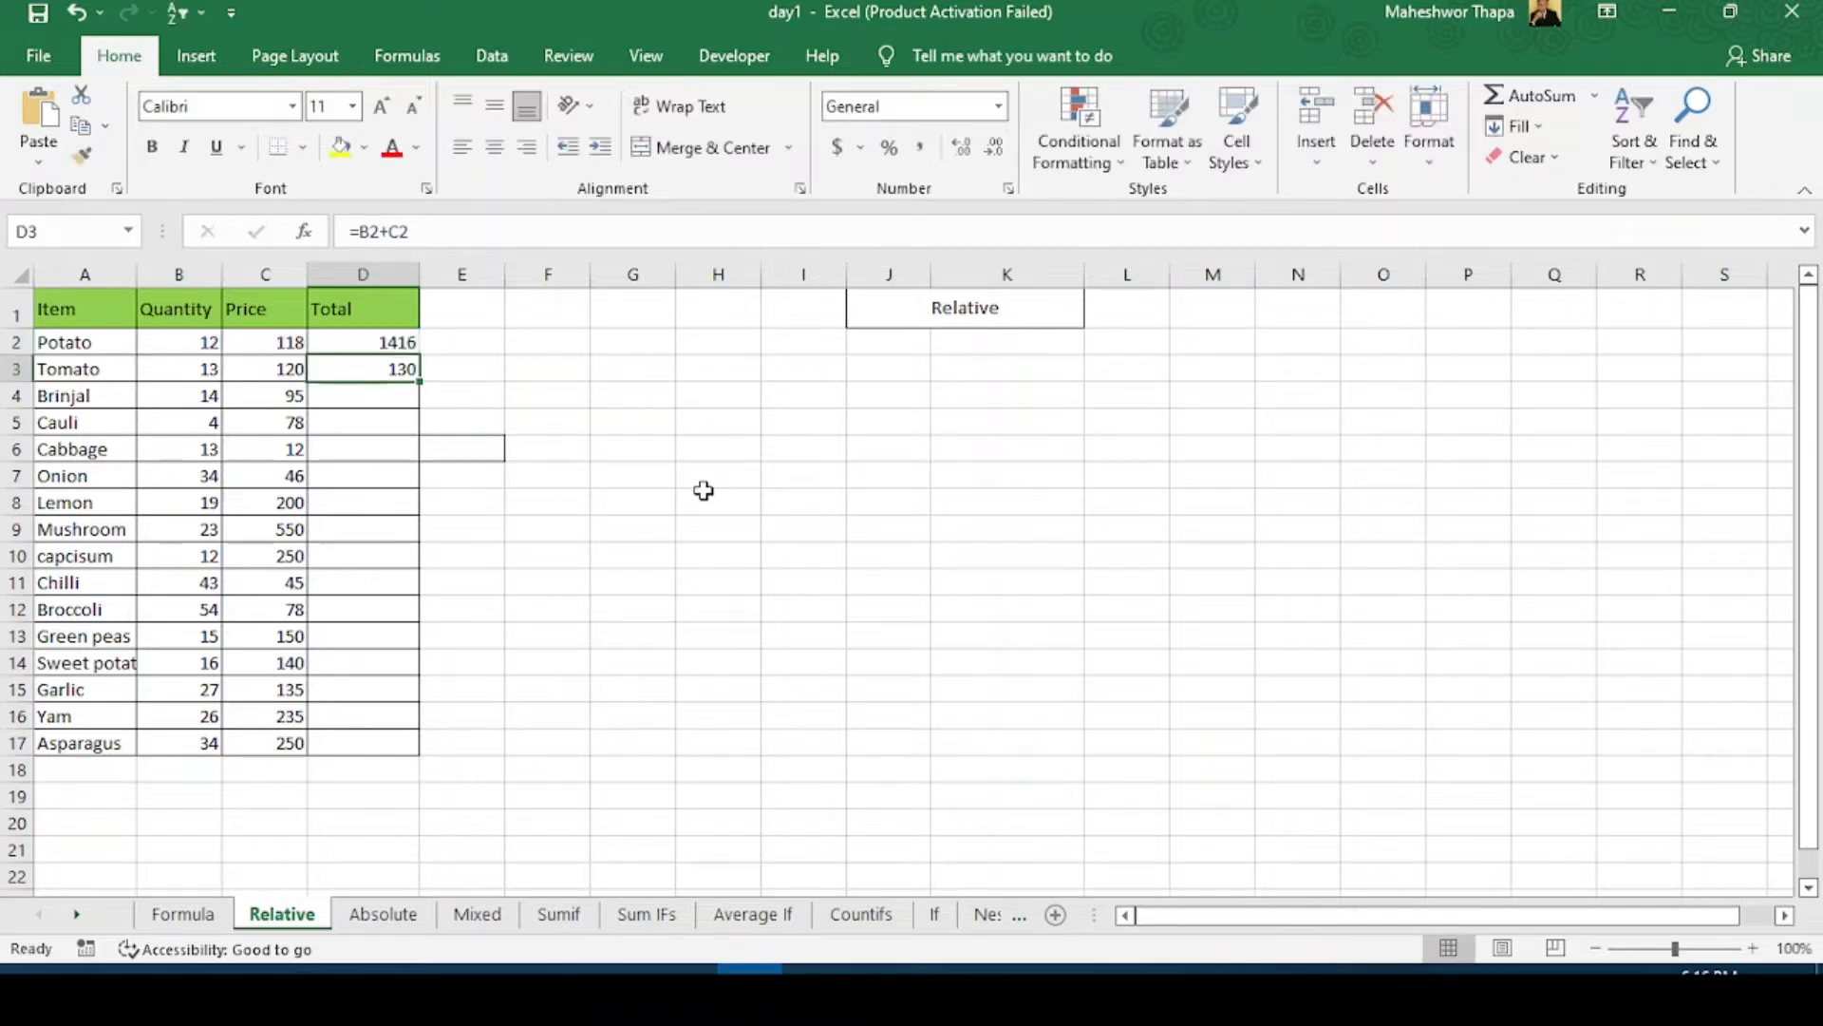
Step: Fill the Total formula from D2 down through D17
left_click(401, 343)
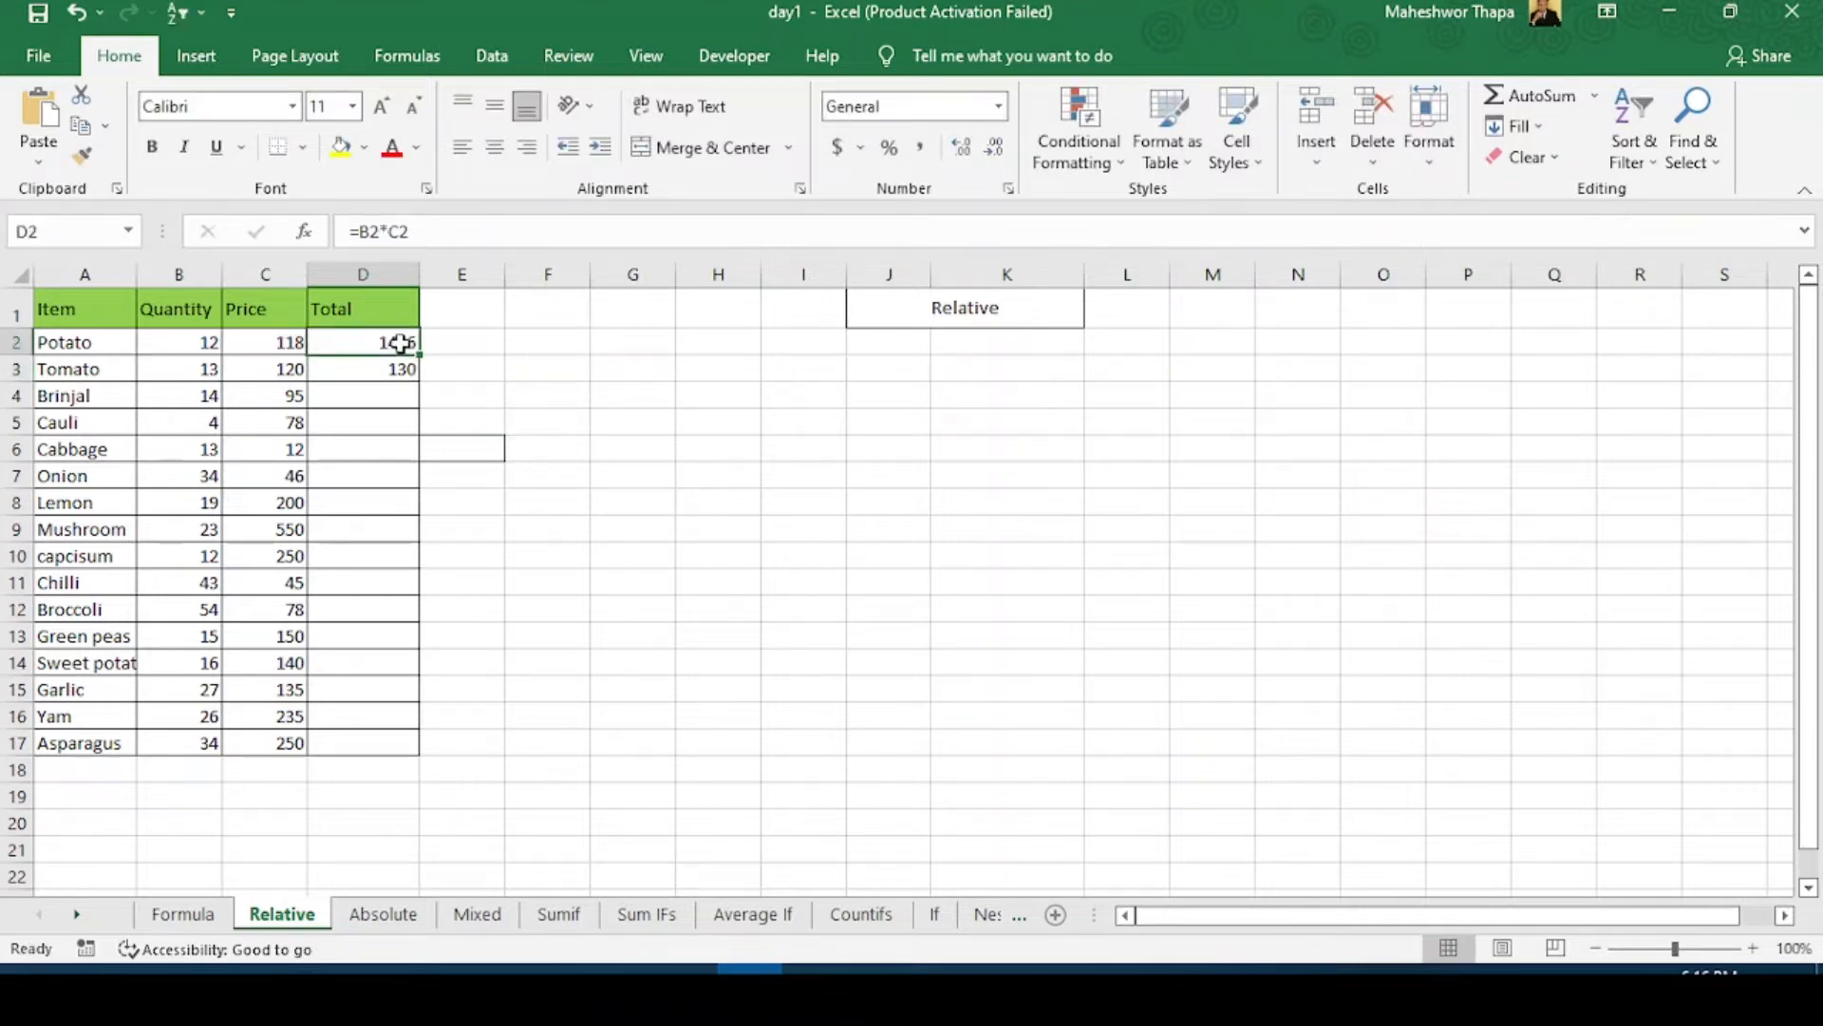
left_click_drag(419, 353, 420, 361)
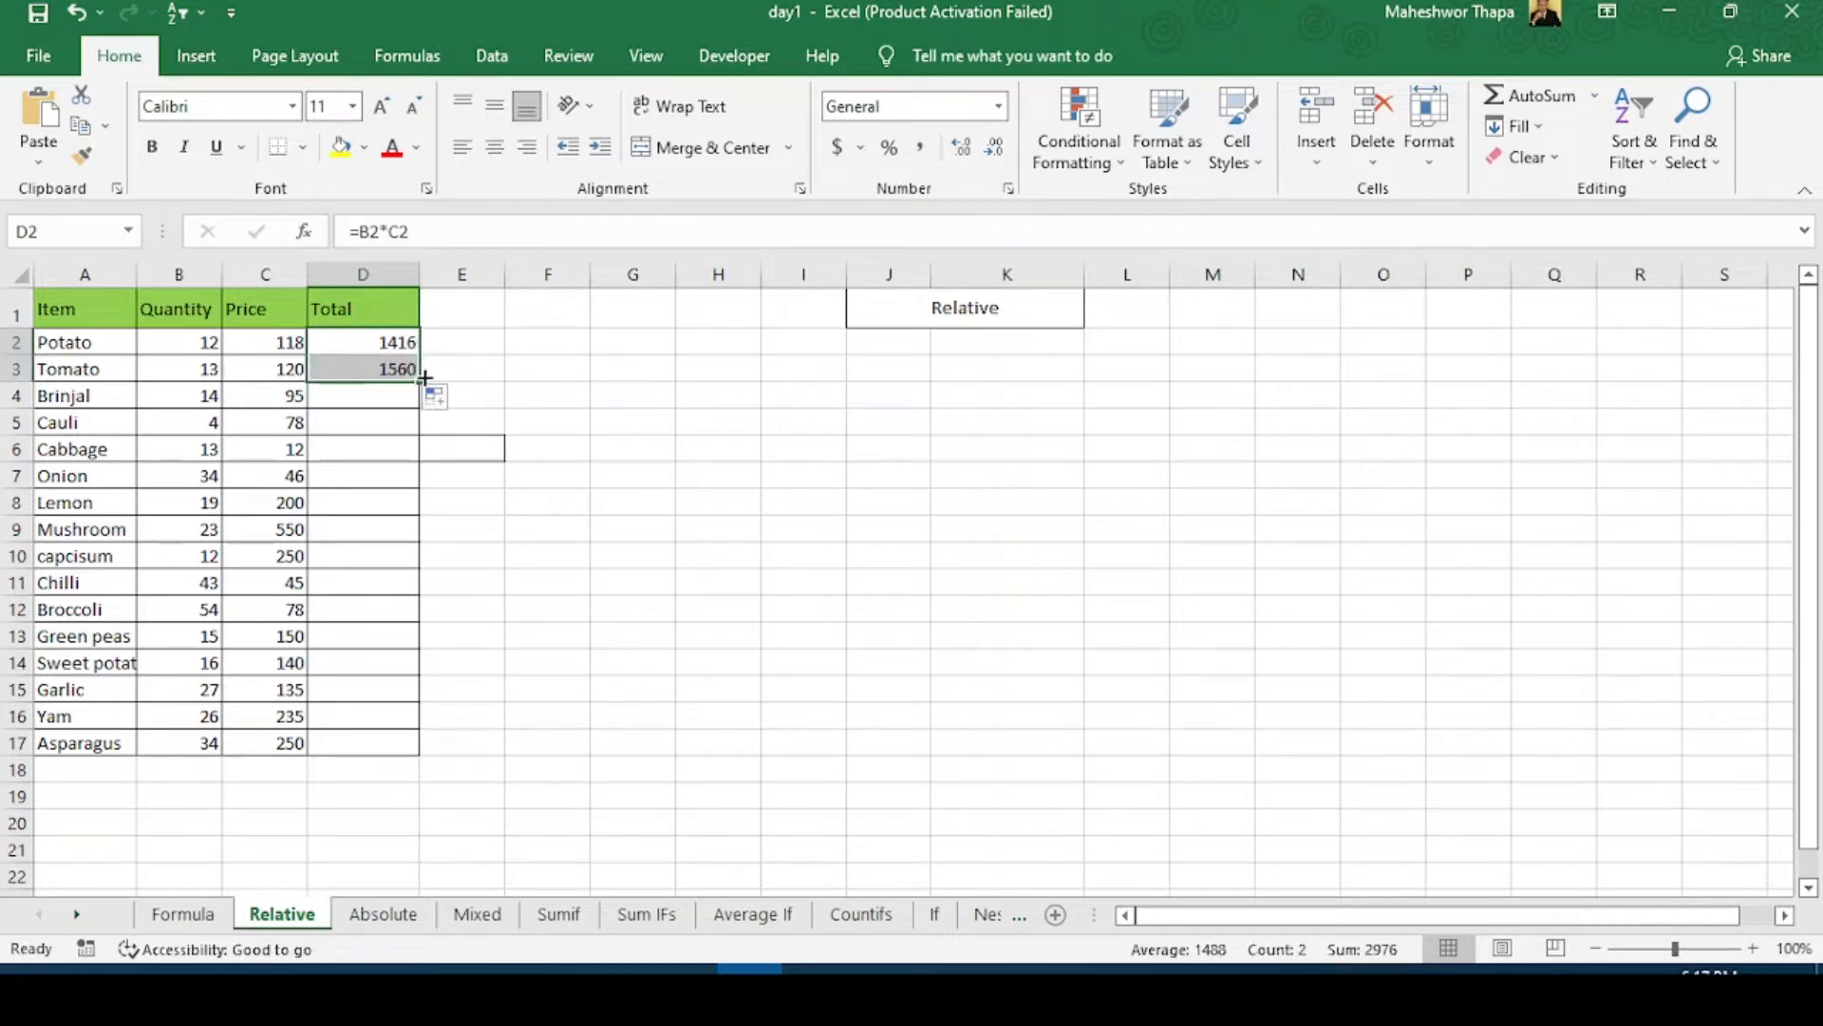
left_click_drag(419, 381, 357, 745)
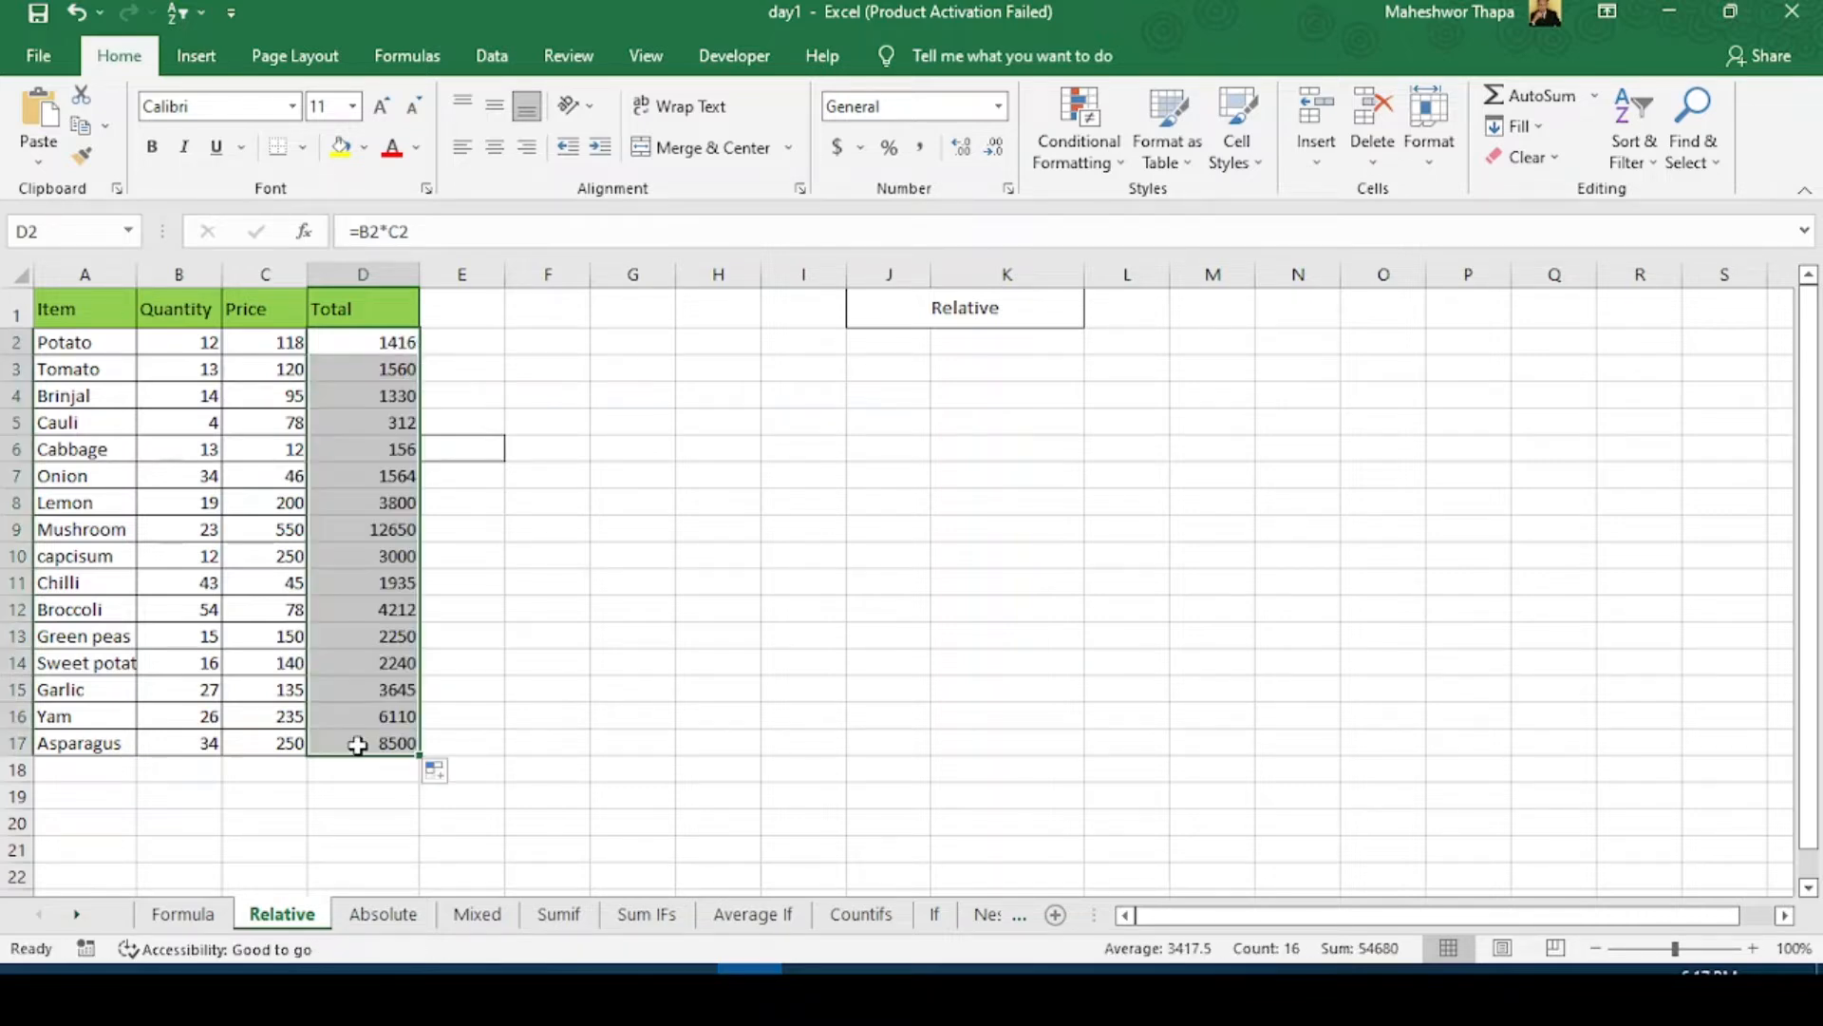
Step: Examine how the cell references change in the Total column formulas, from D2 down through D6 and in D8
left_click(379, 342)
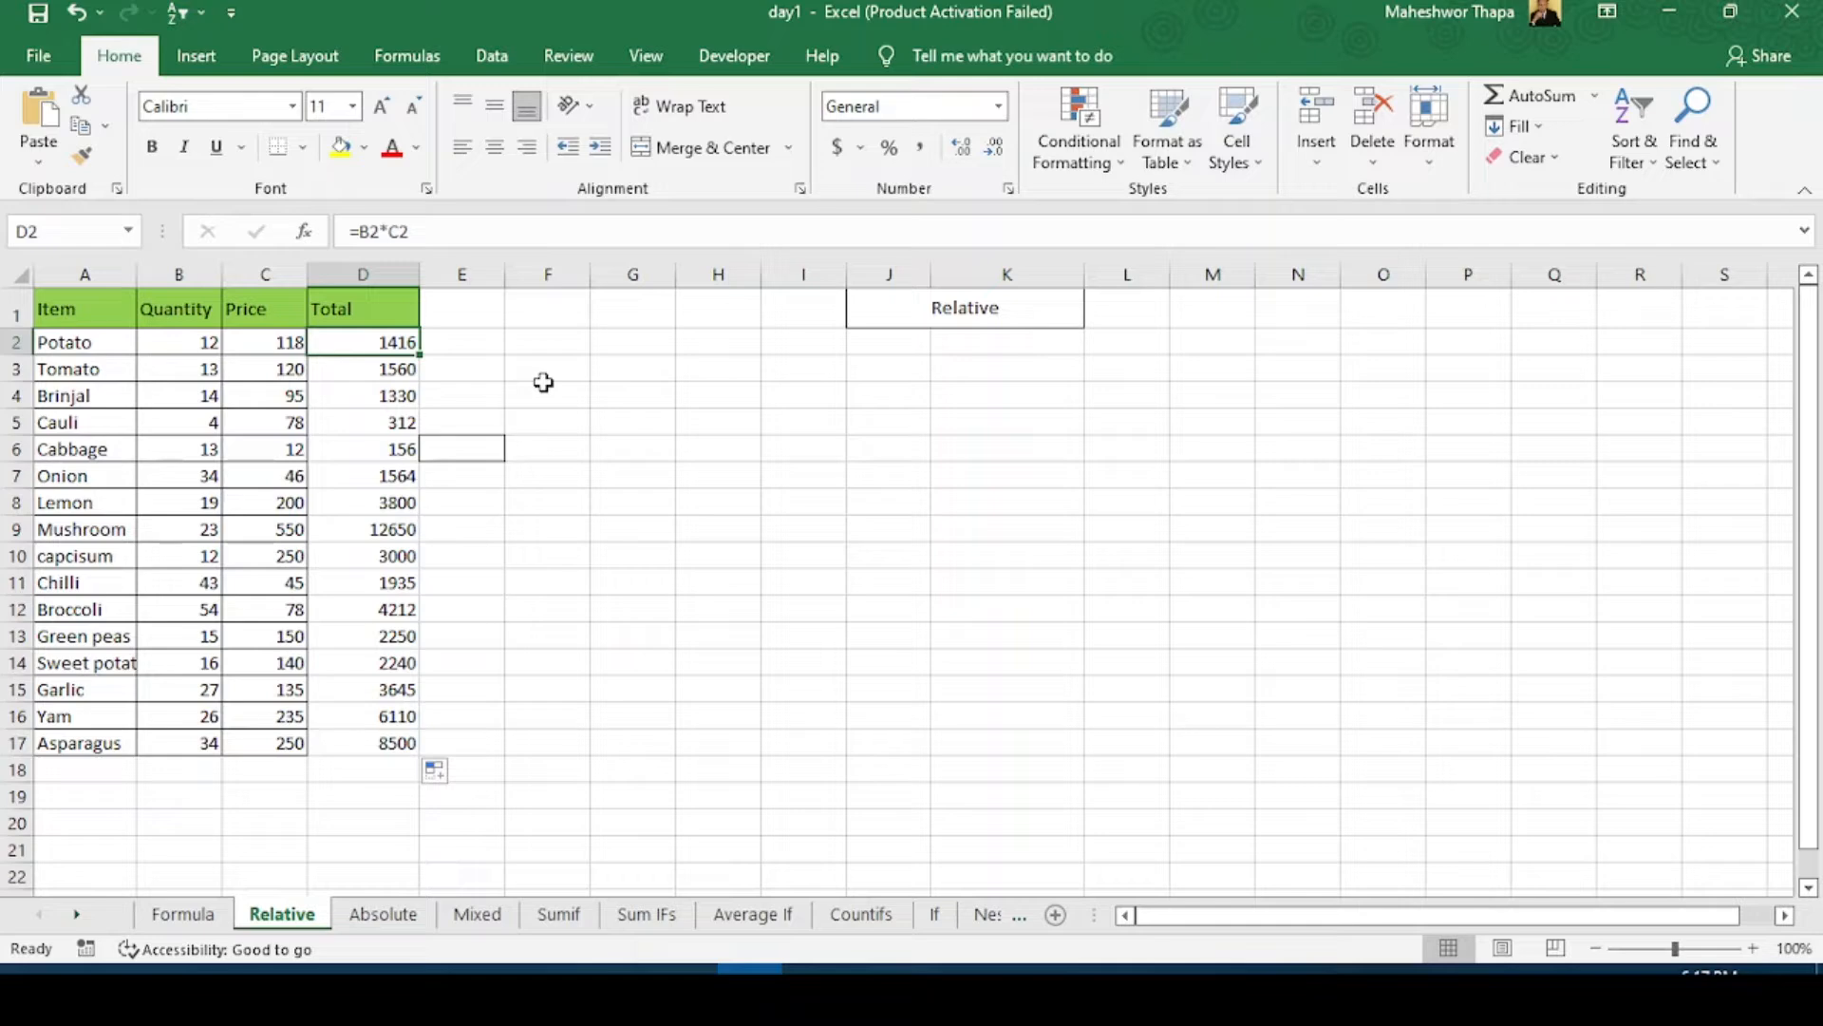
key("Down")
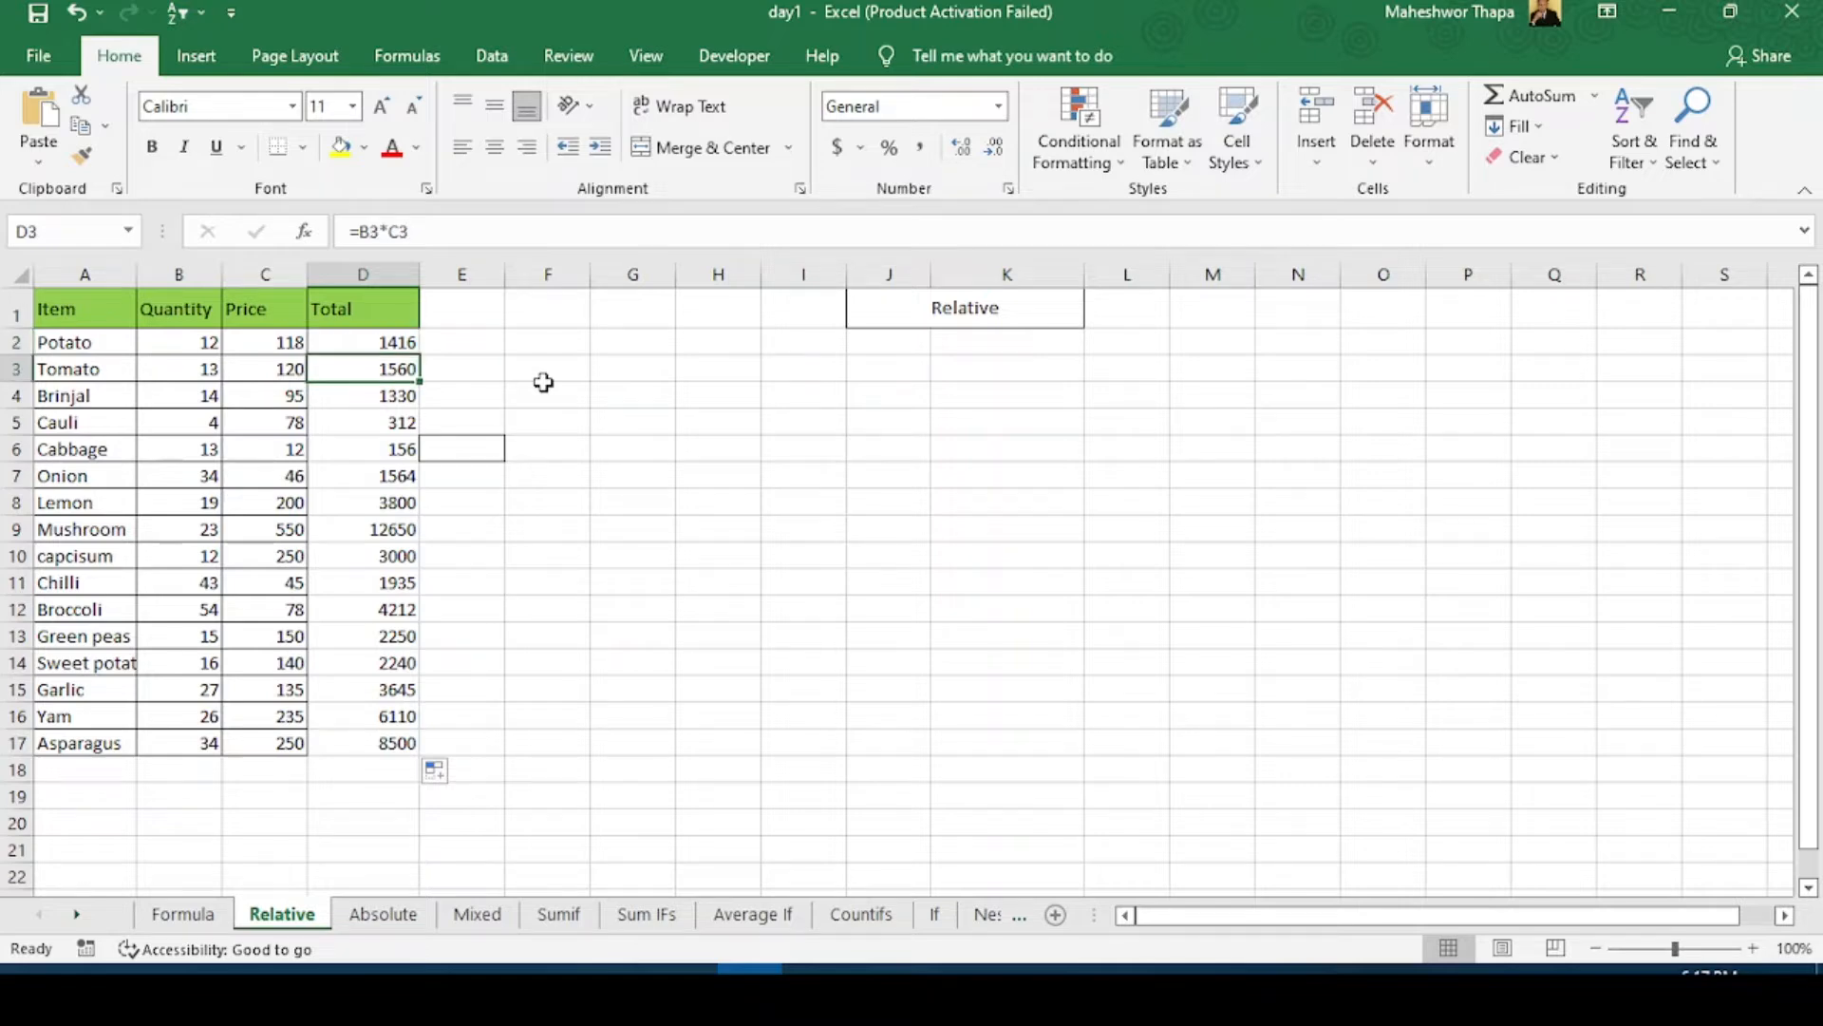
key("Down")
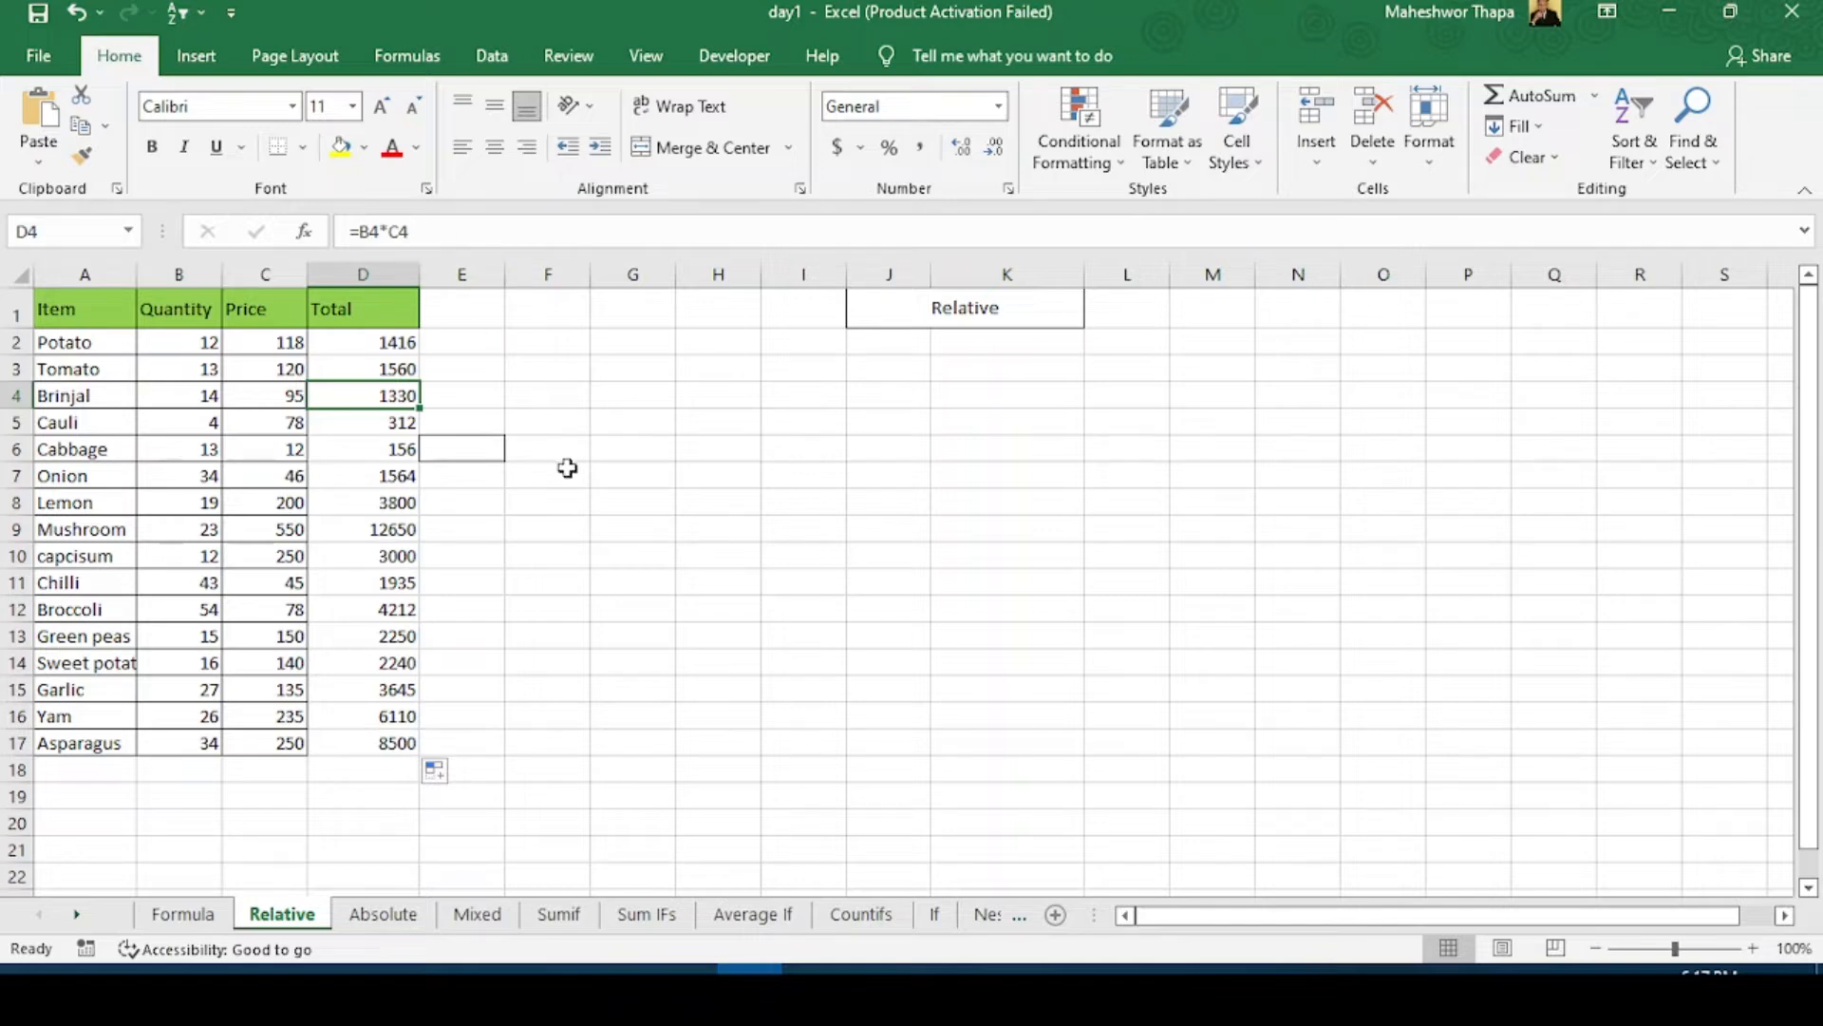
key("Down")
key("Down")
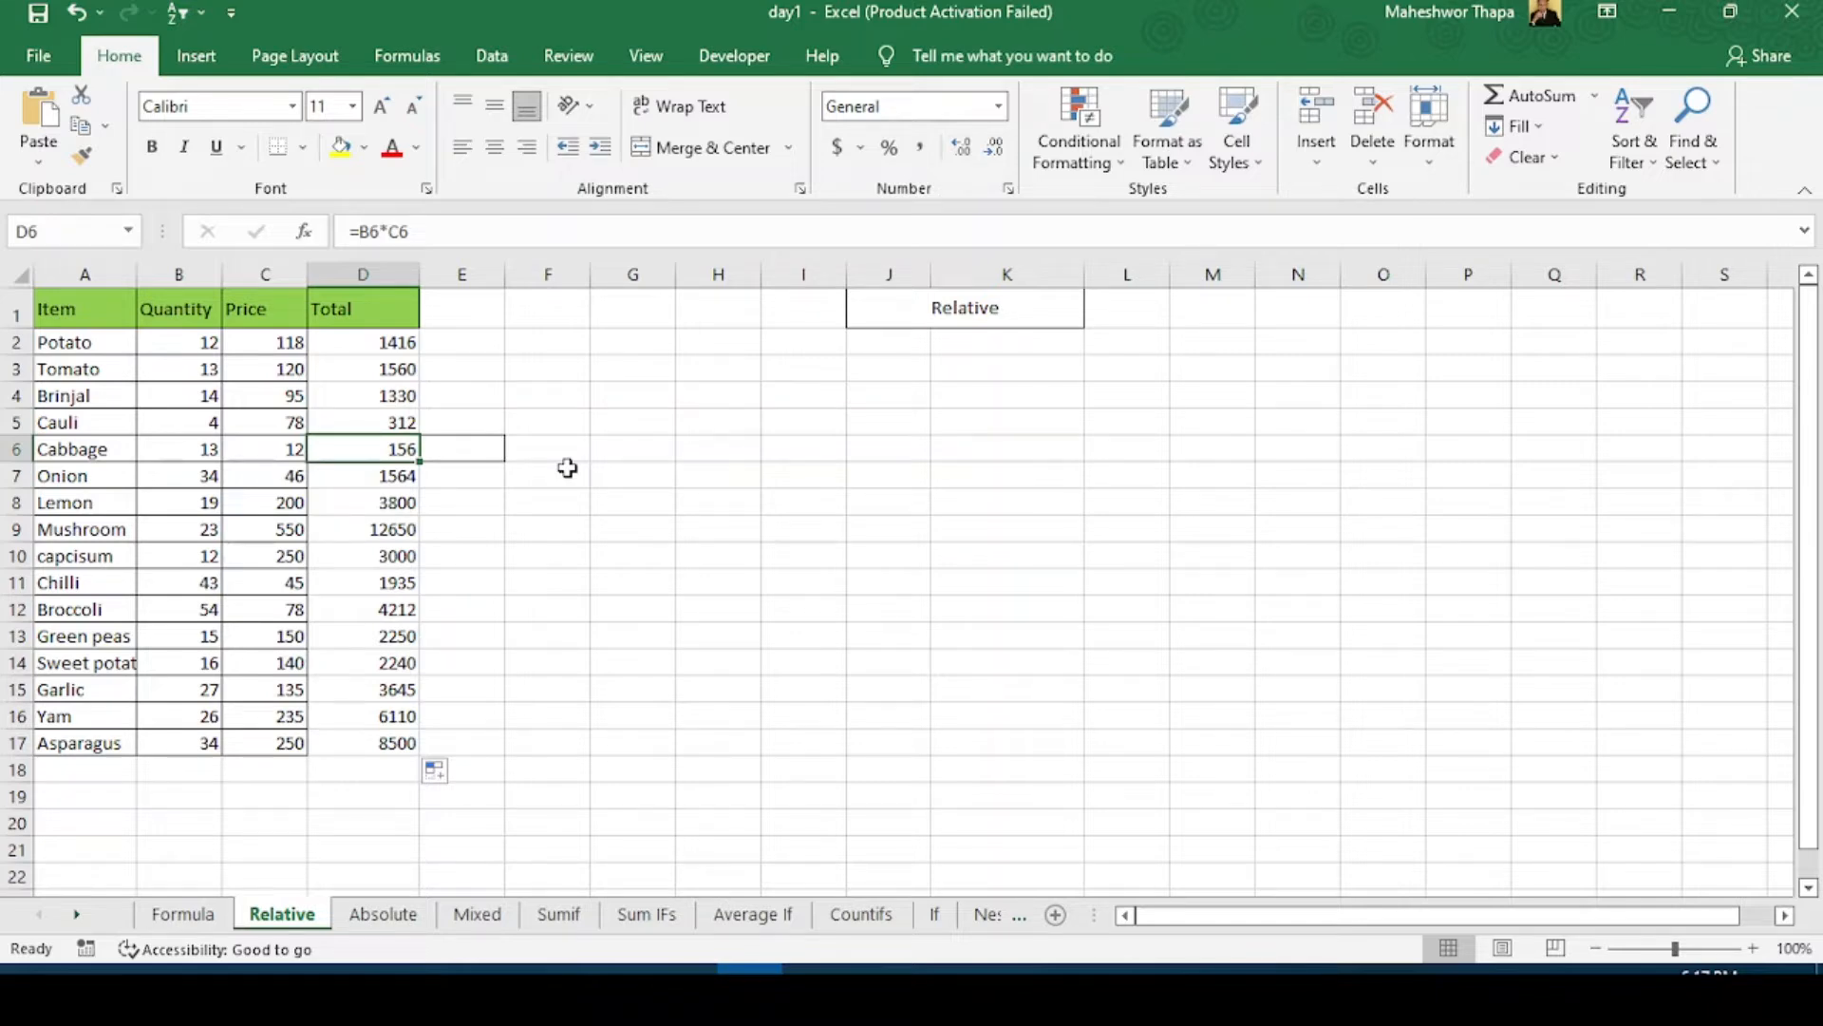
left_click(394, 340)
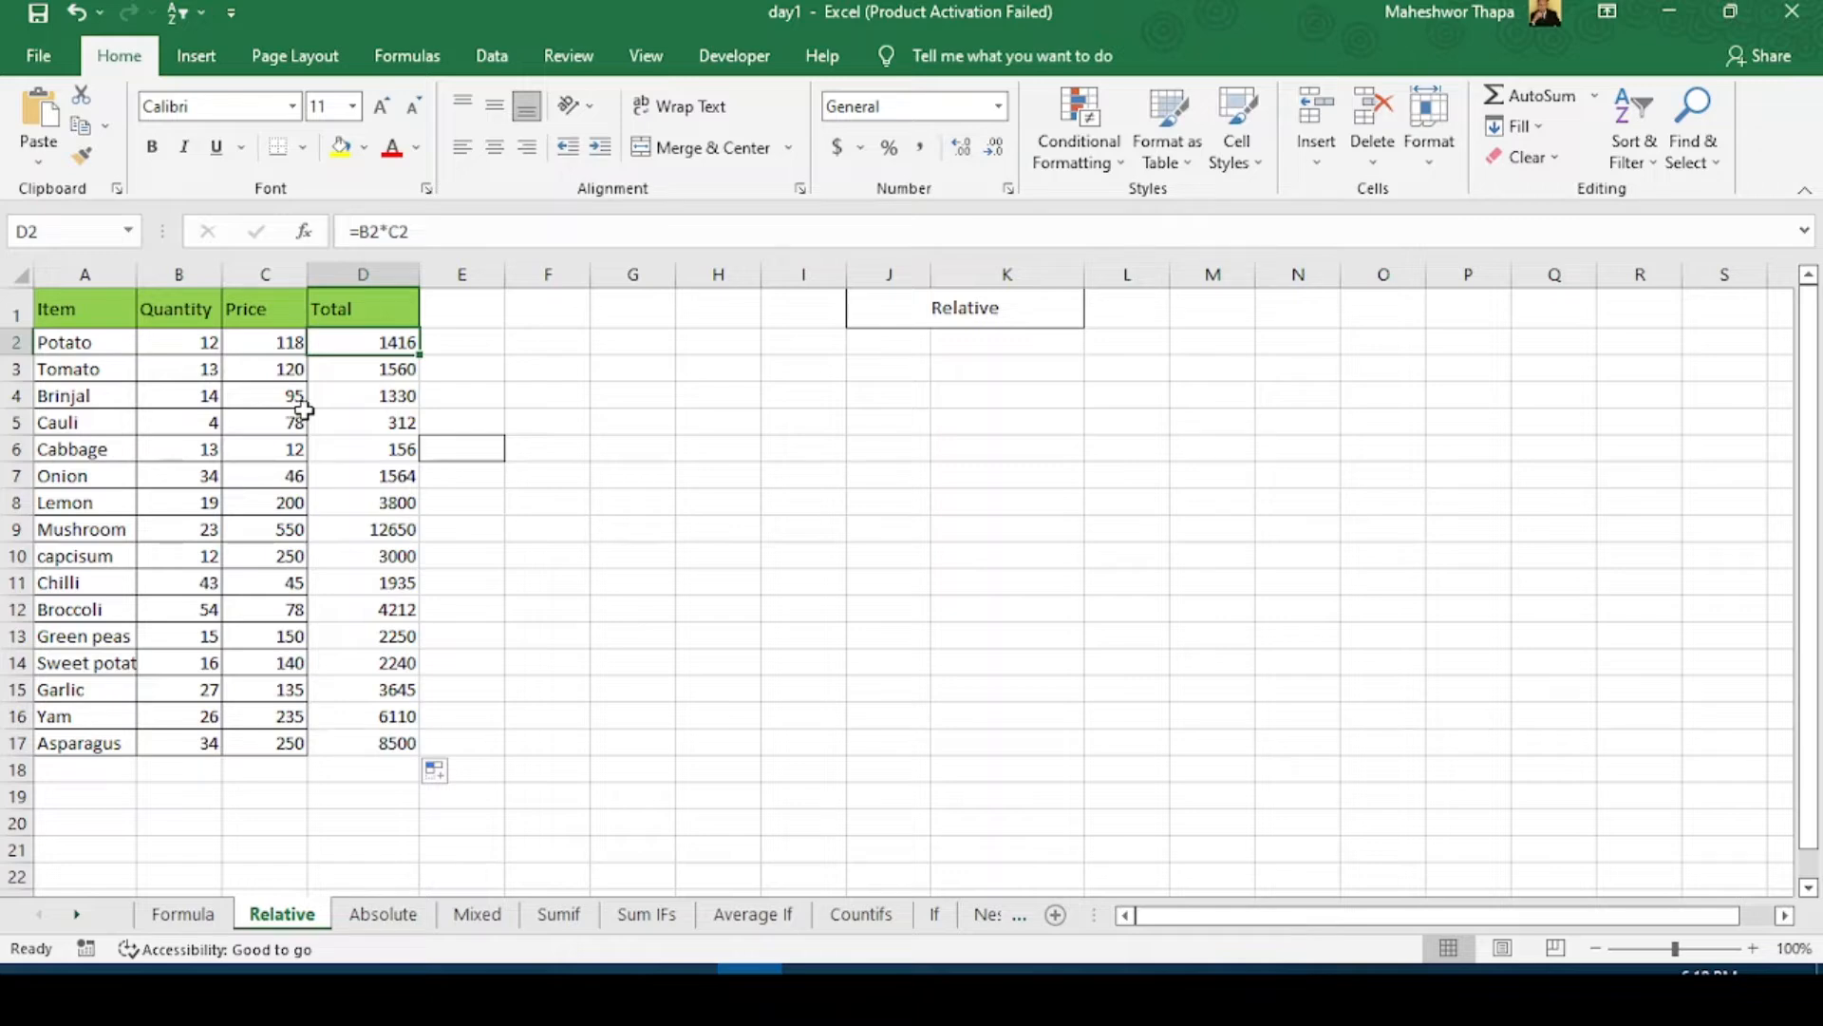
left_click(380, 369)
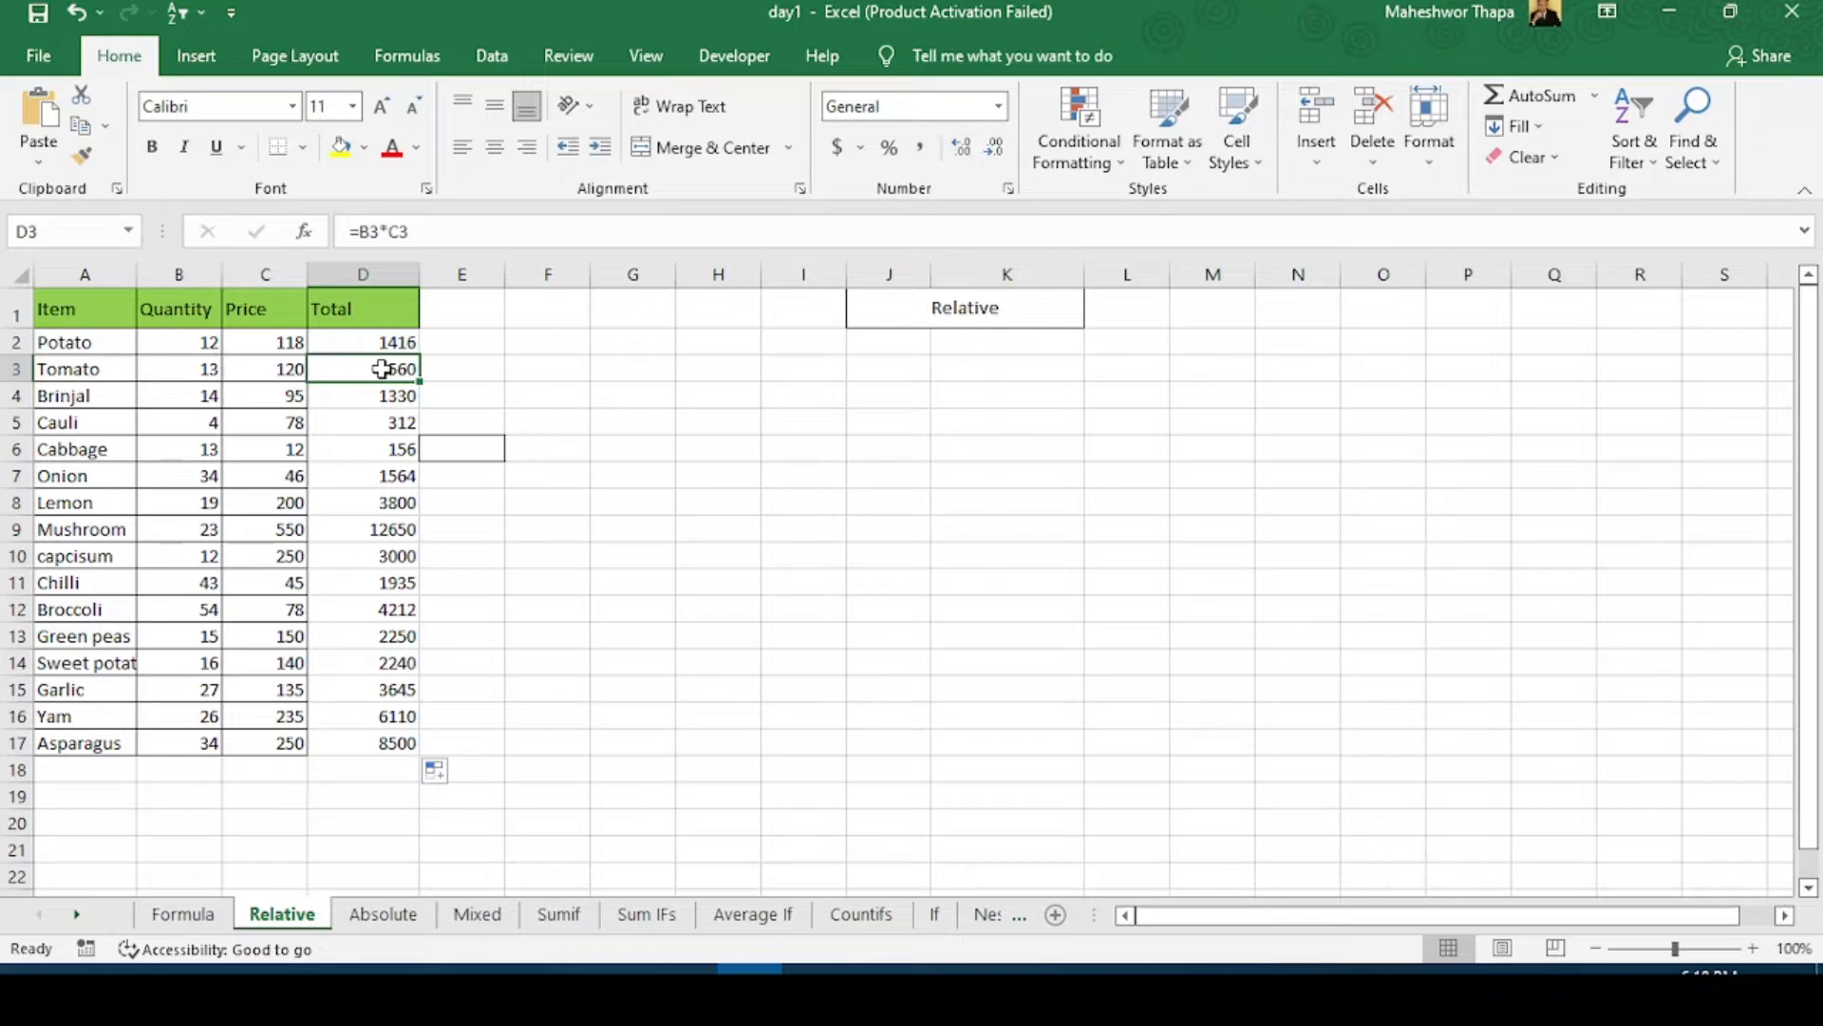
left_click(375, 504)
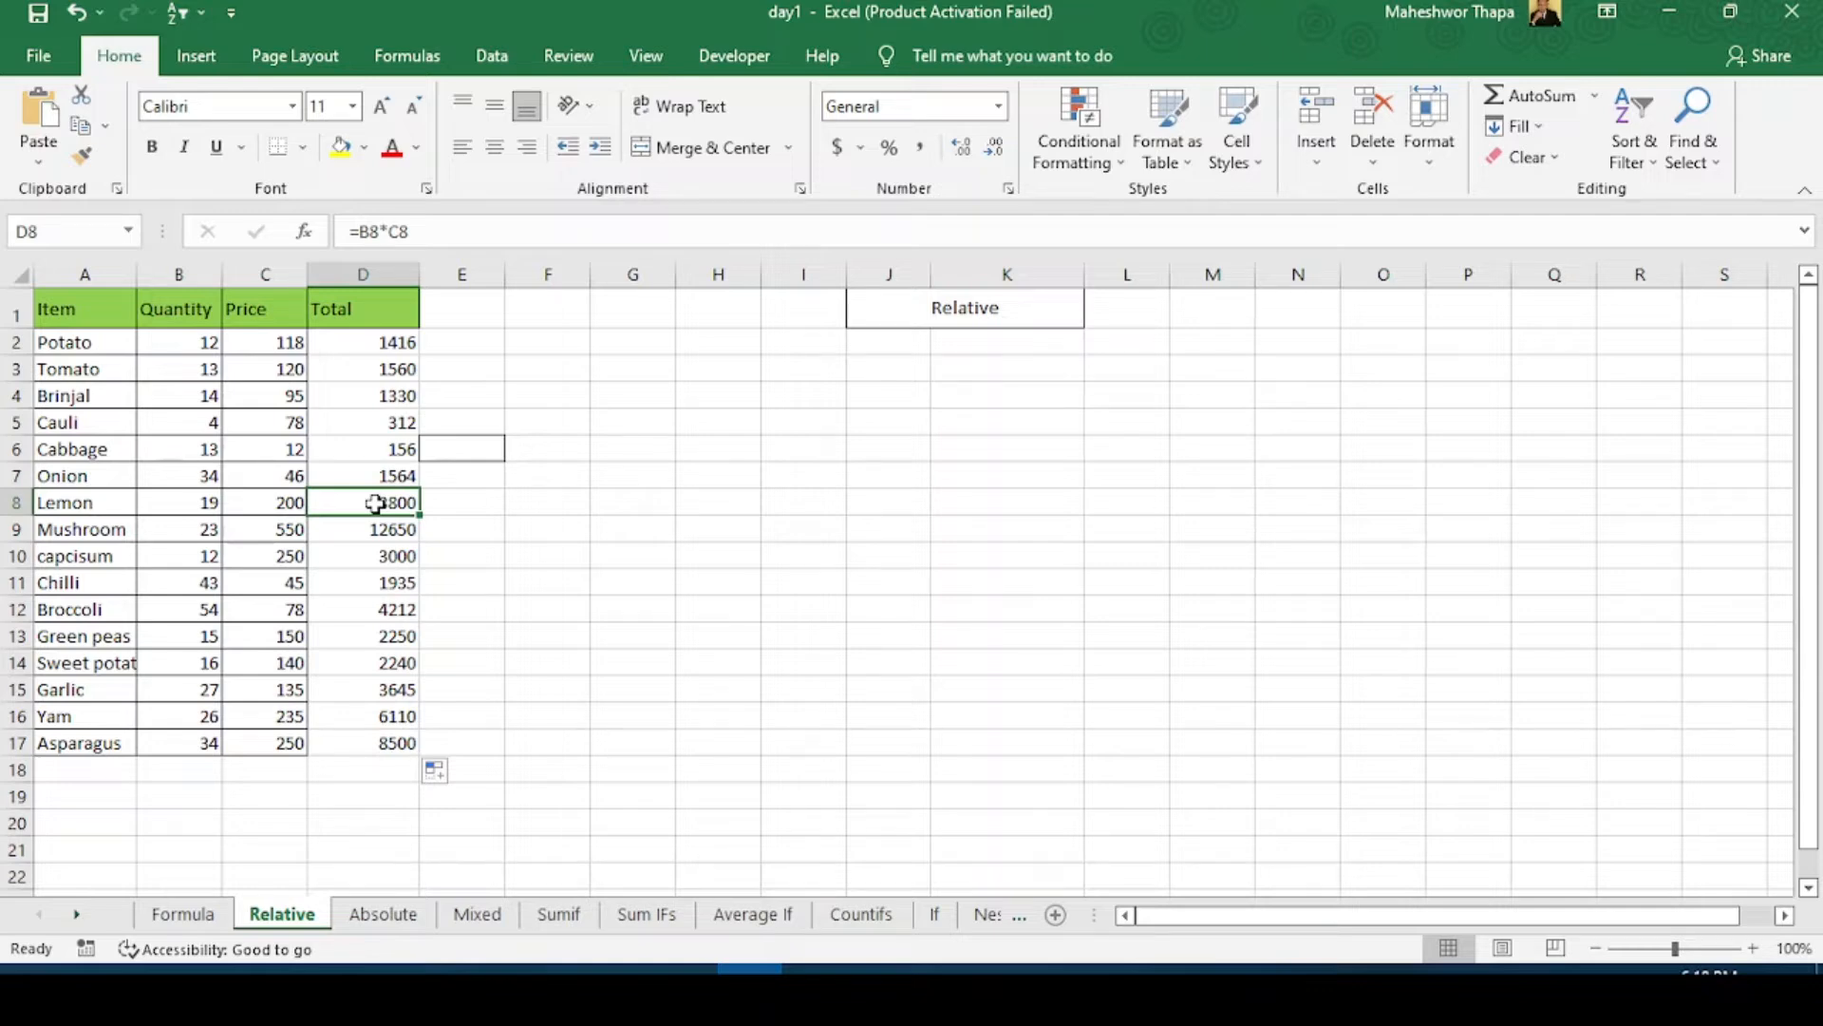
Step: Fill the D2 formula down through D17 again and check the copied formula in the Mushroom row
left_click(372, 350)
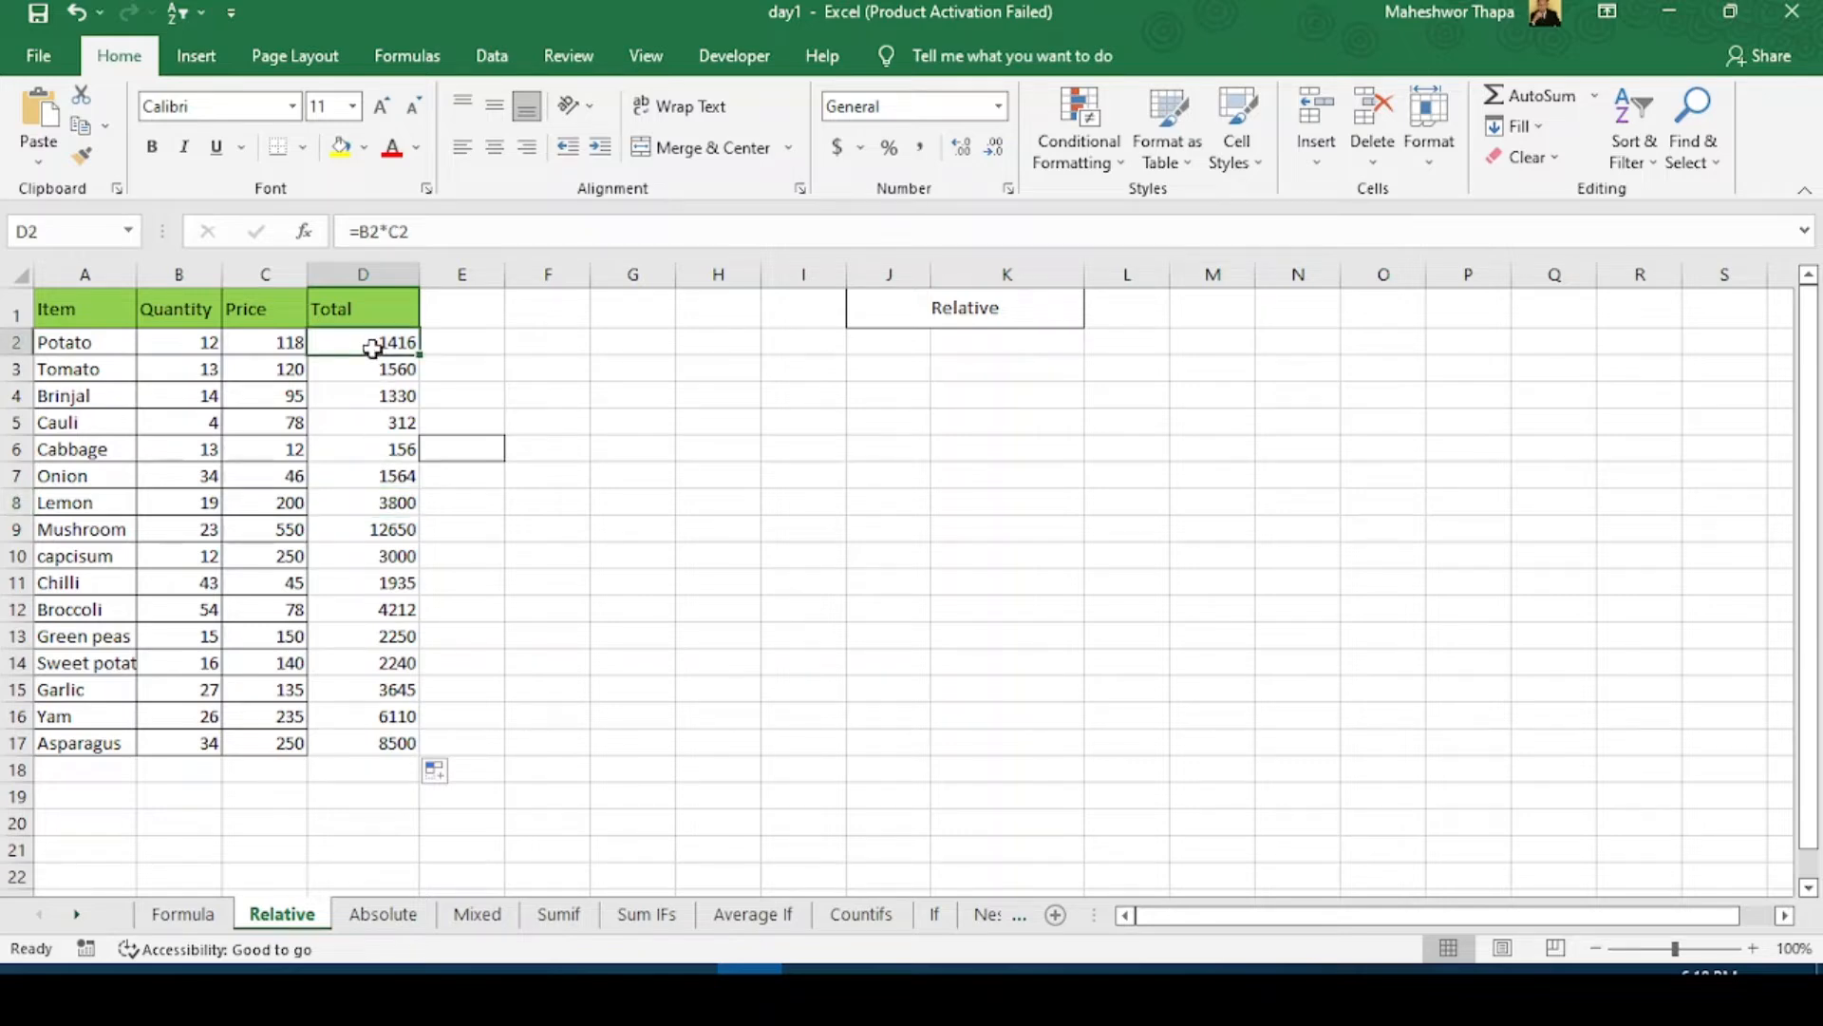
mouse_move(421, 357)
left_mouse_down()
mouse_move(359, 584)
mouse_move(355, 746)
left_mouse_up()
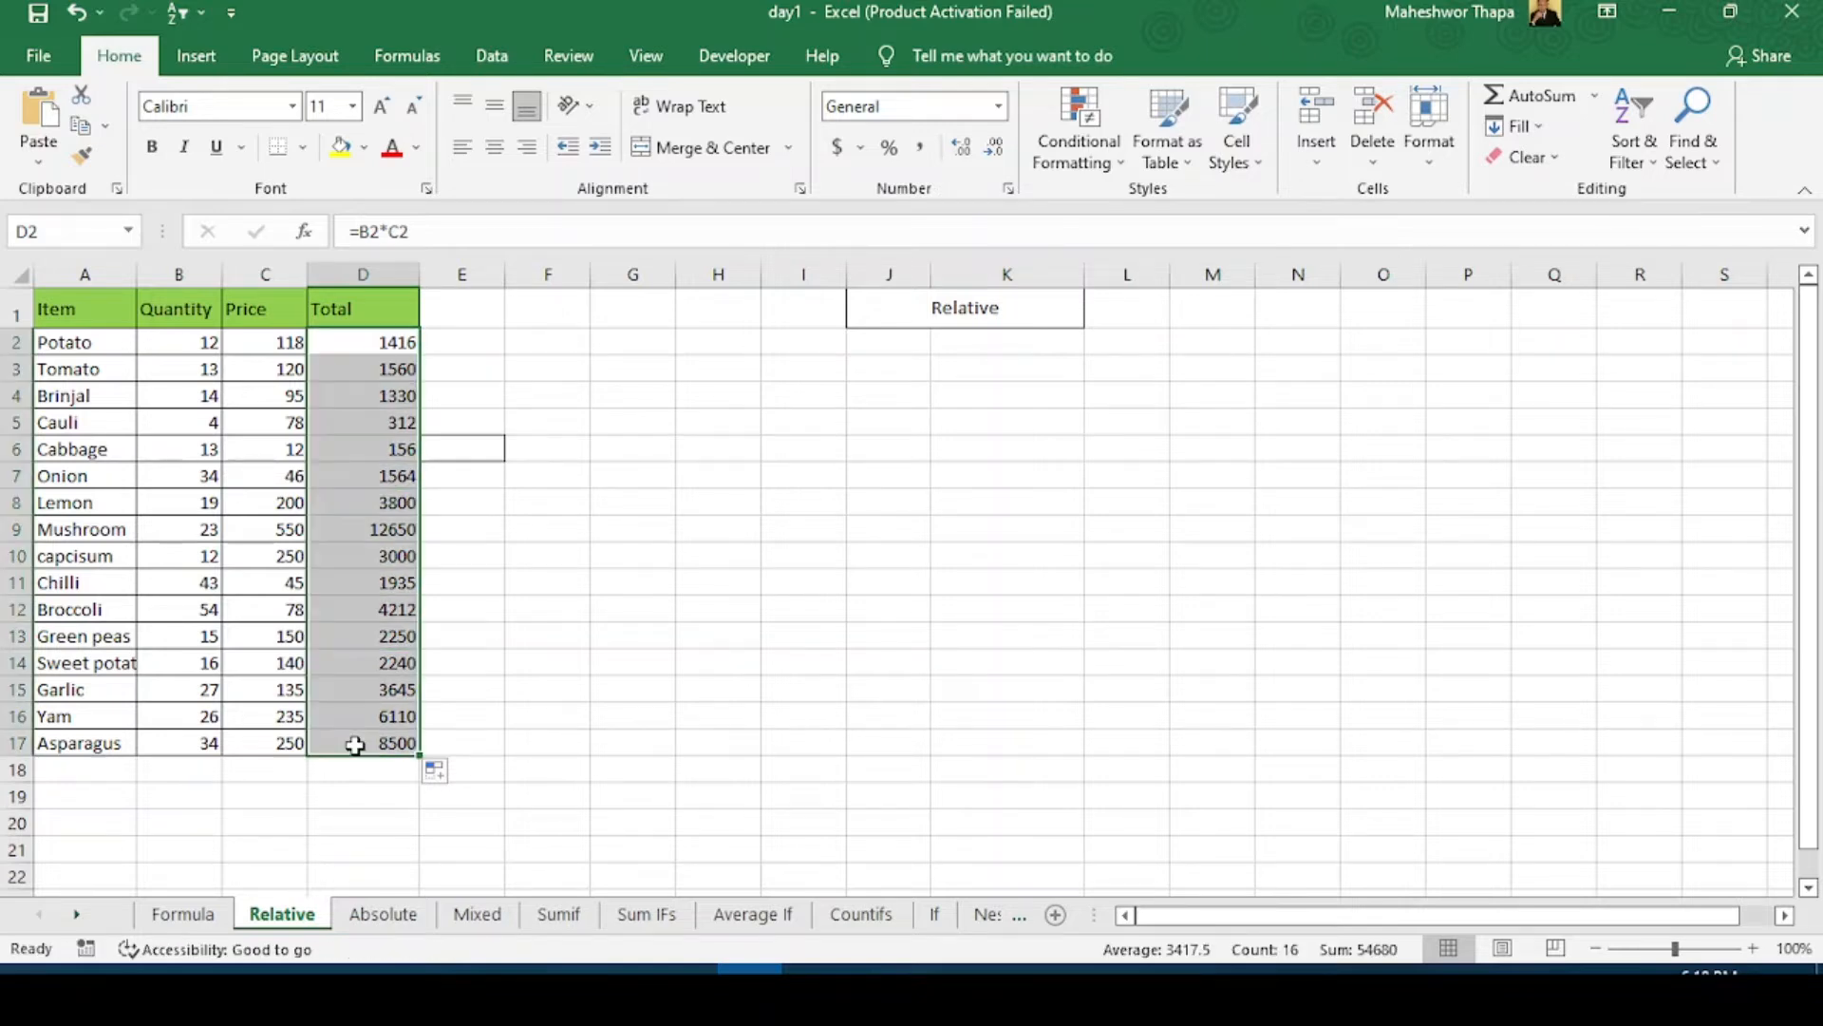
left_click(380, 528)
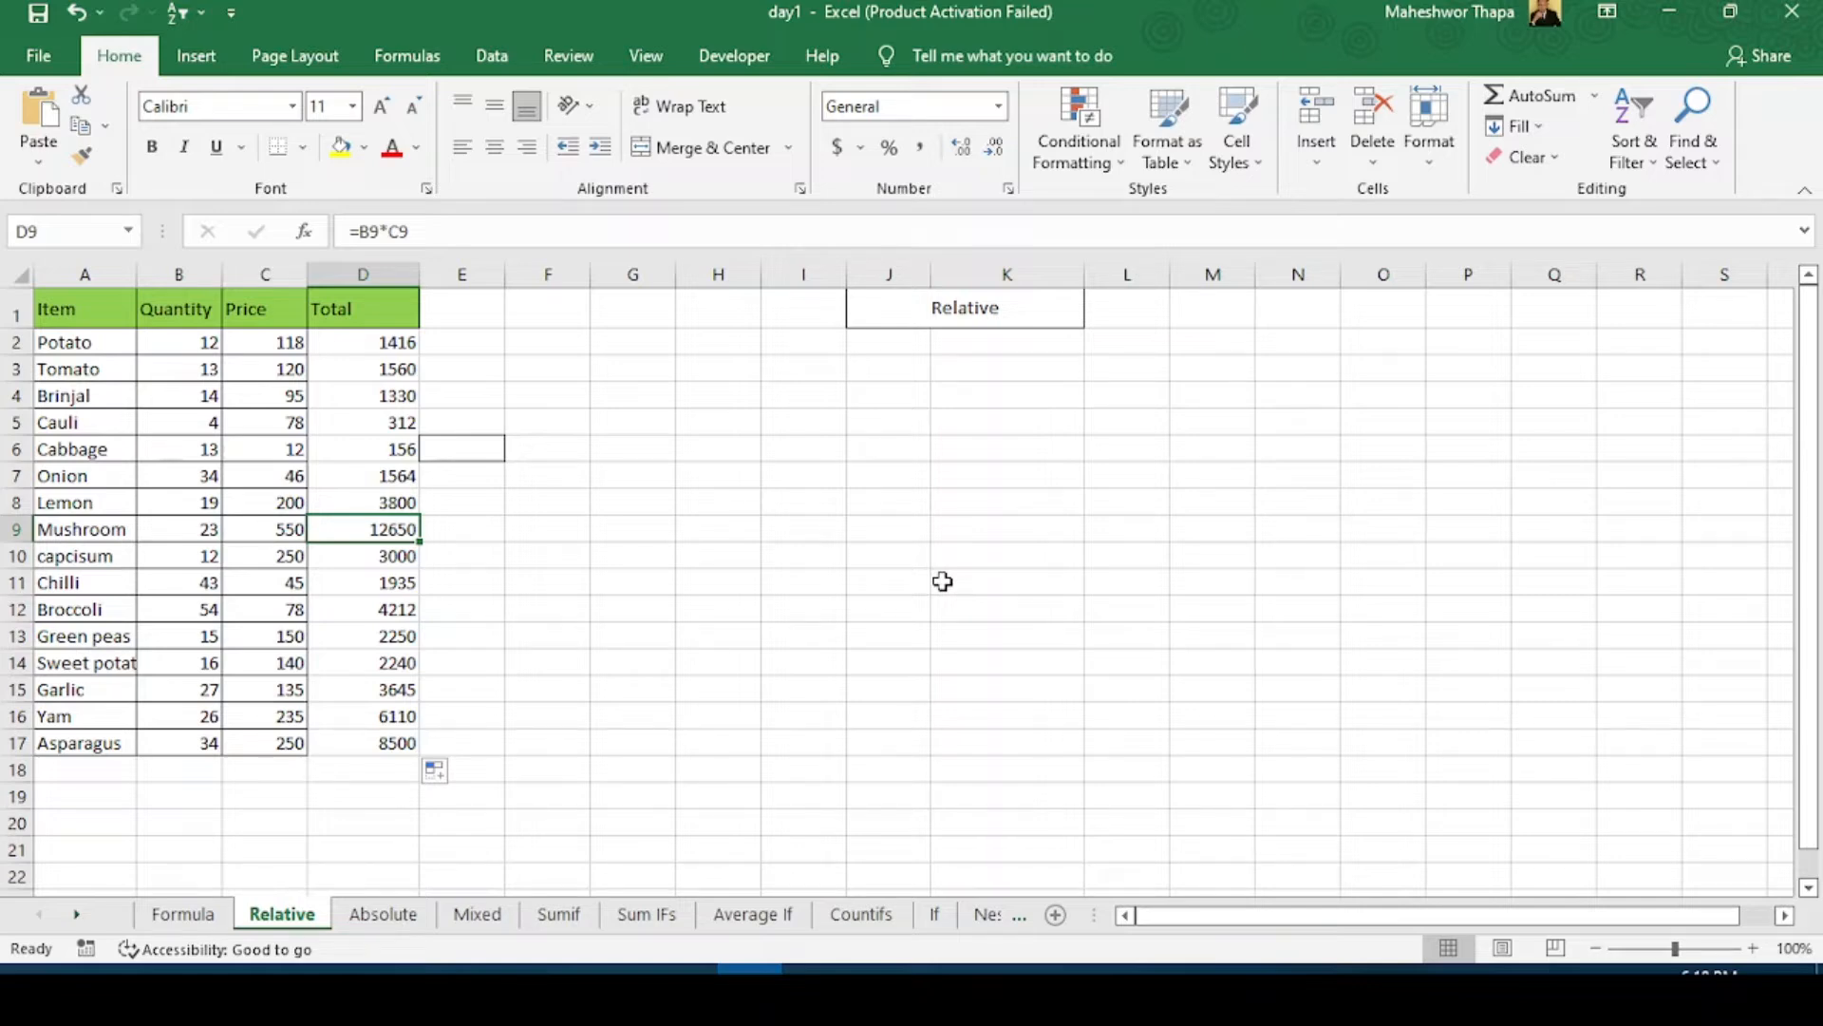
Step: Move the Total formula from D2 into D3 by cutting and pasting, overwriting the Tomato row's formula
left_click(366, 349)
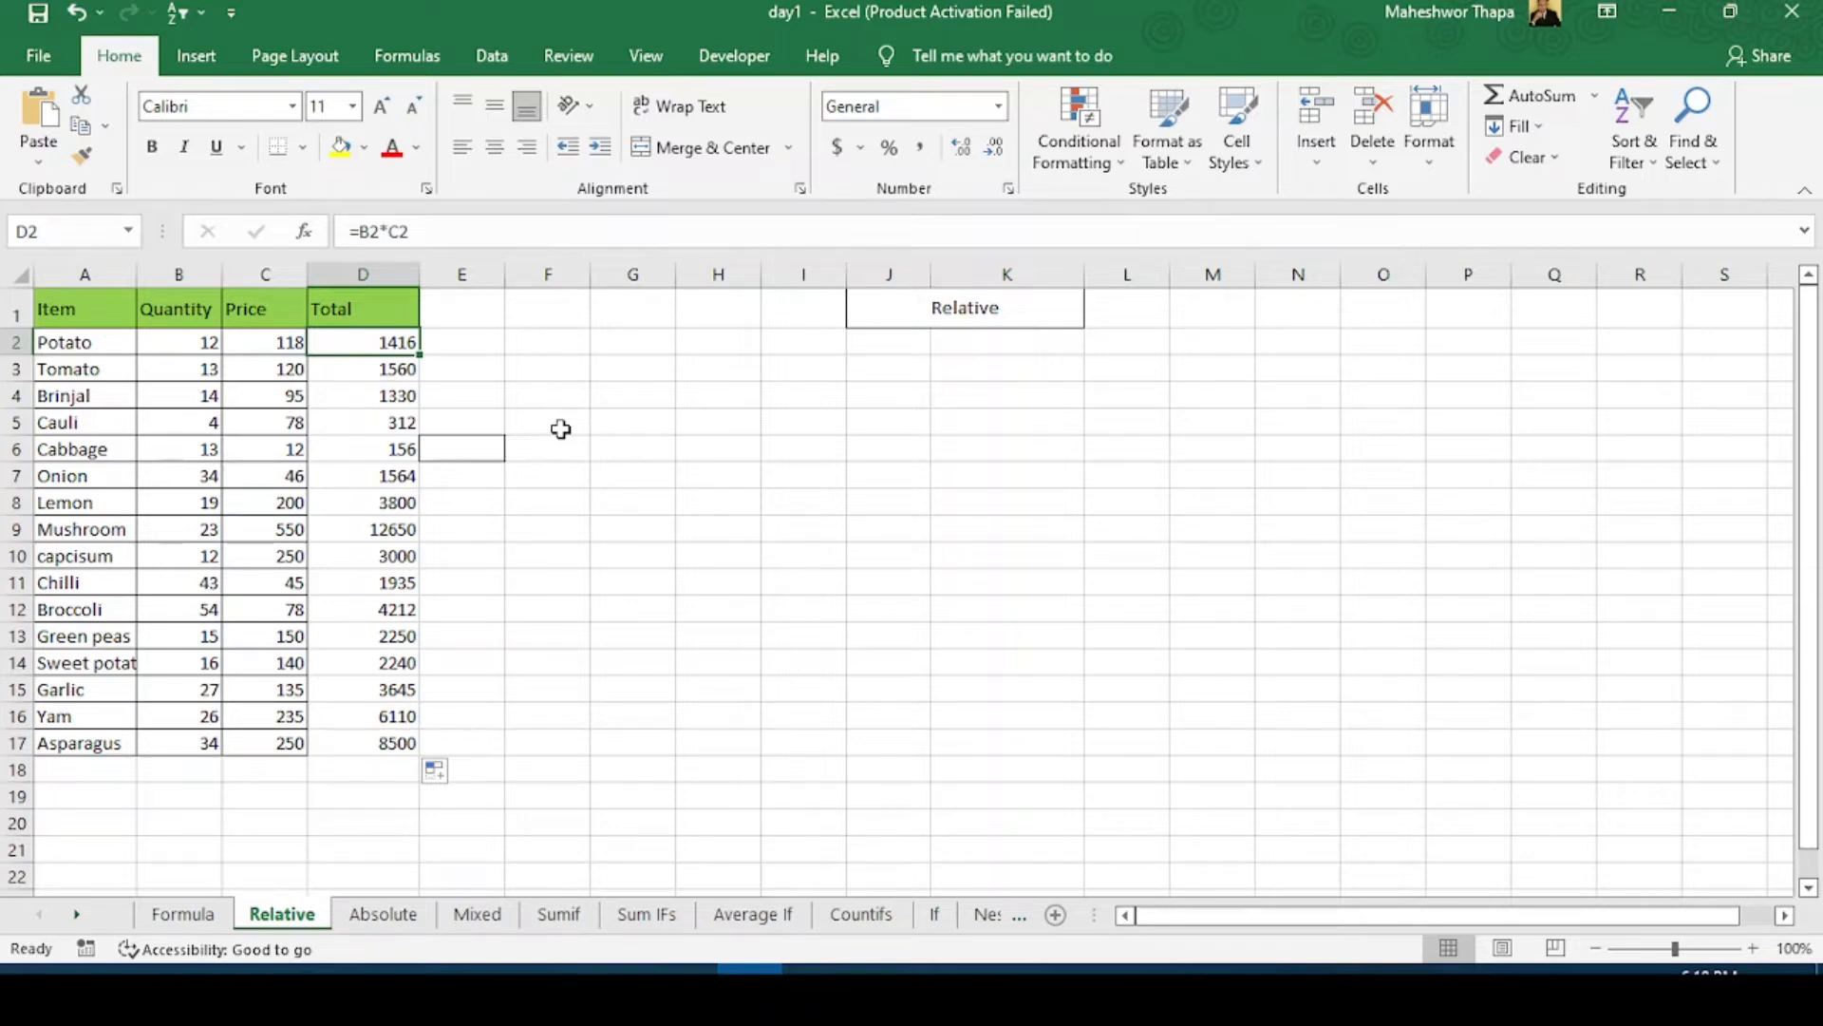
left_click(395, 370)
left_click(391, 340)
key("ctrl+c")
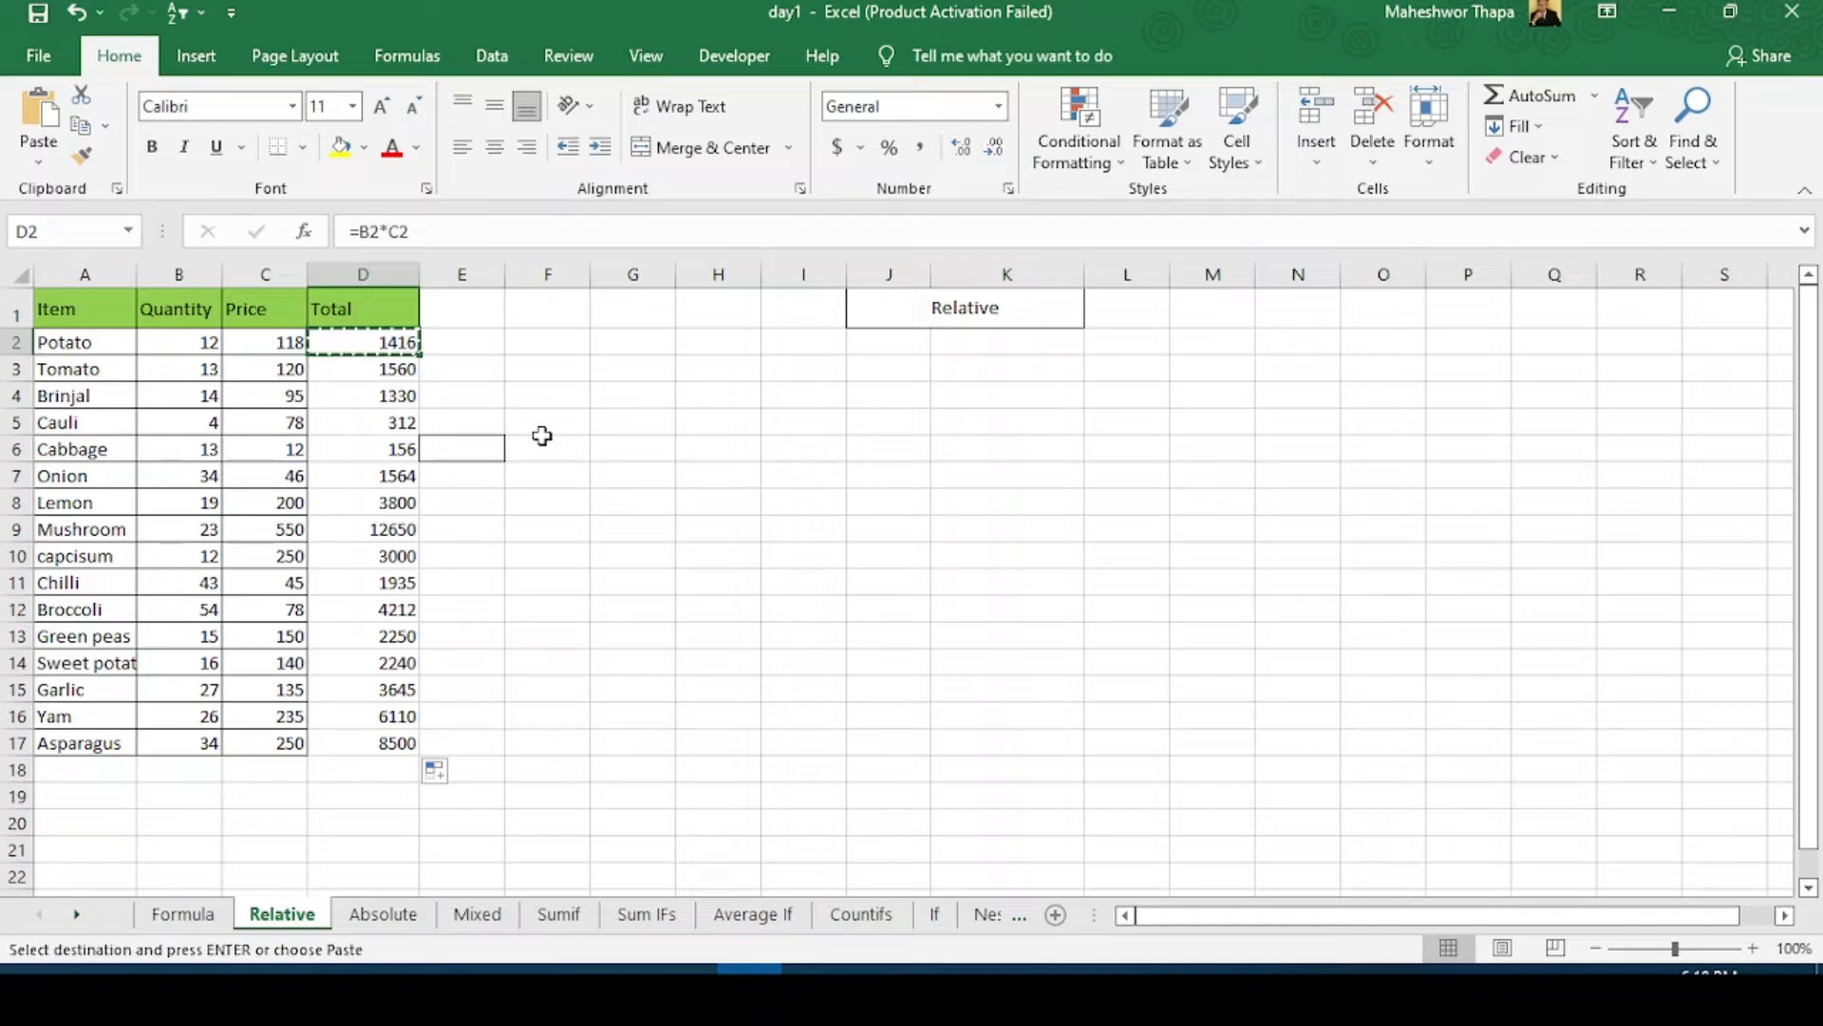
key("Down")
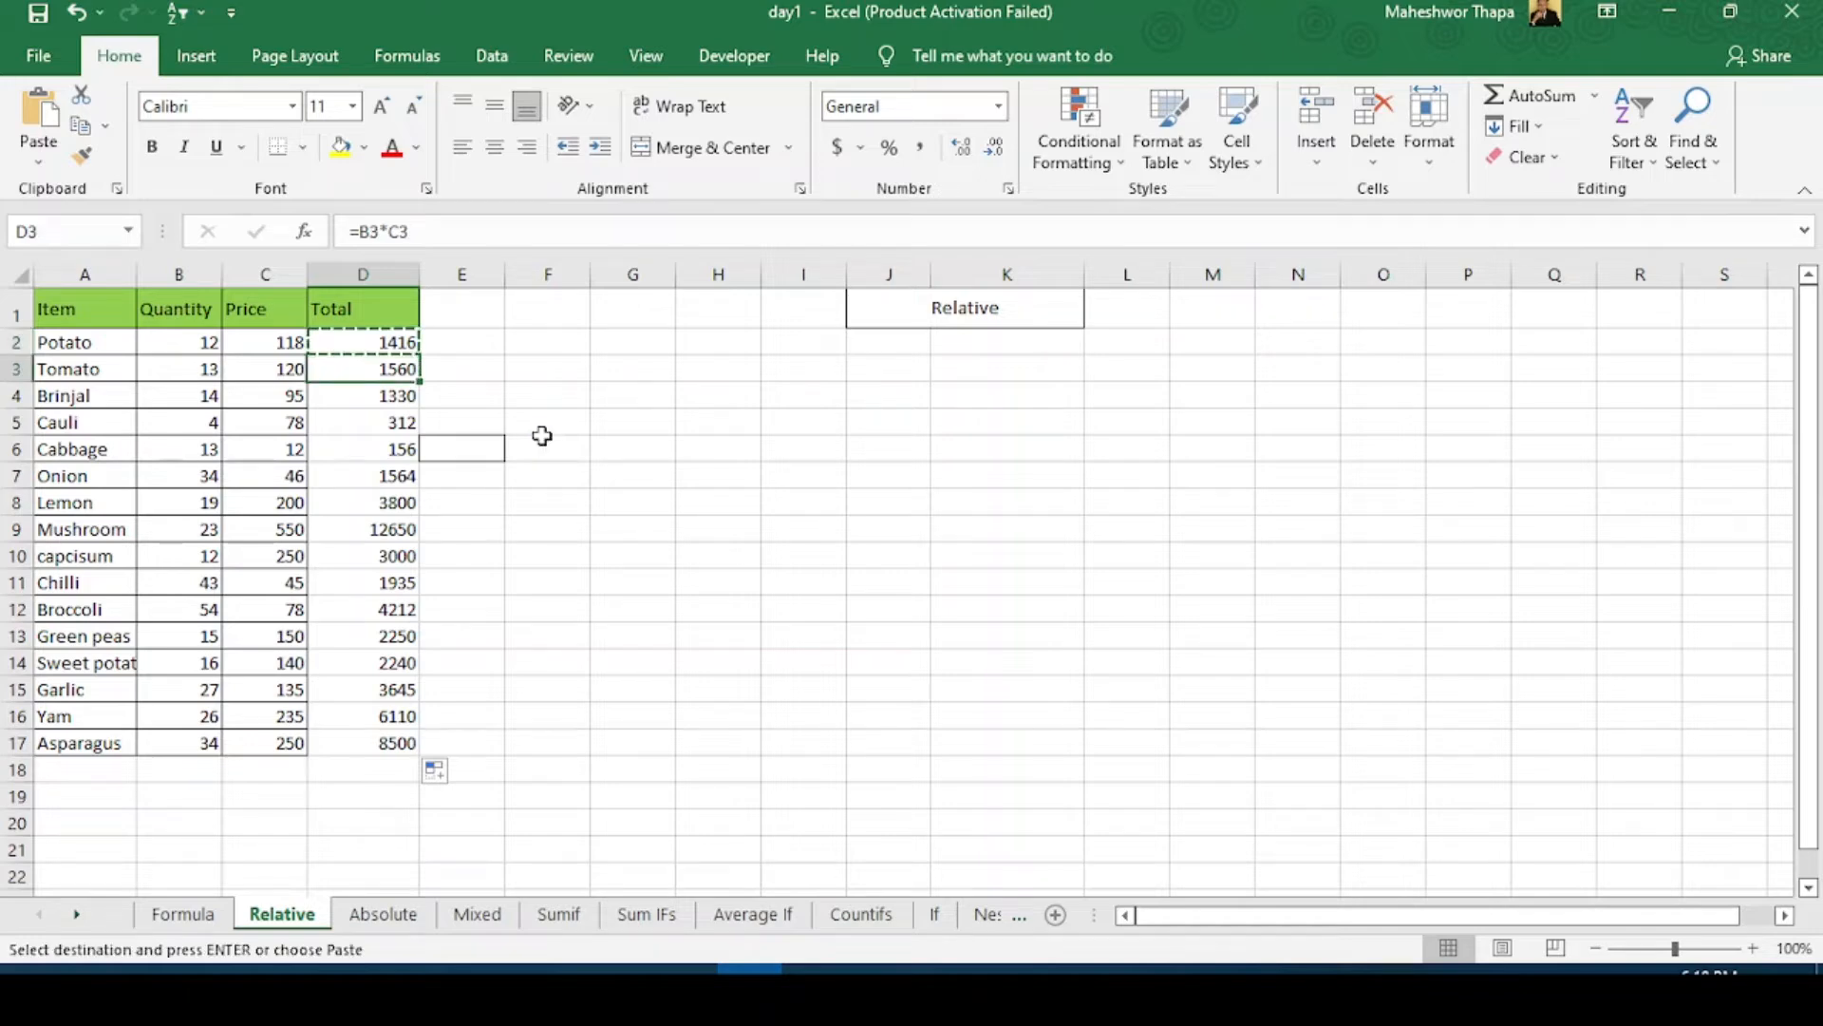
key("Return")
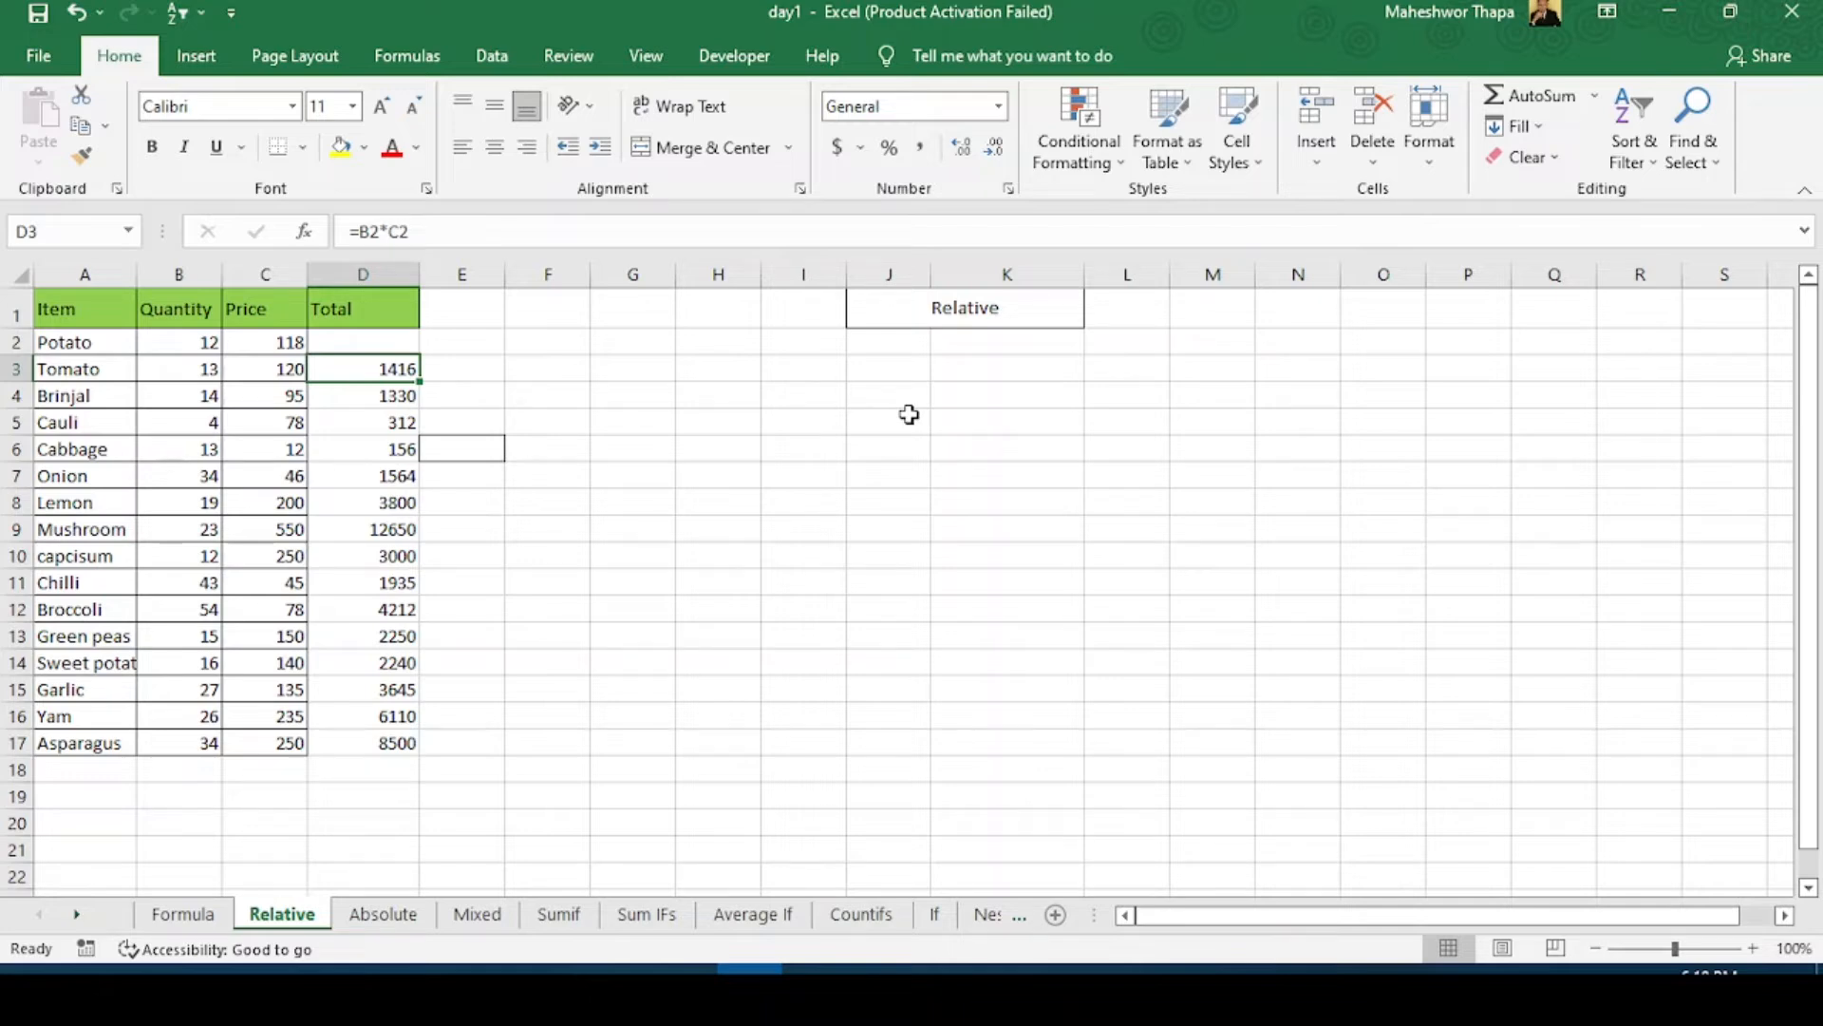
Step: Switch to the Absolute sheet and clear the Percentage column values in E2:E17
left_click(395, 914)
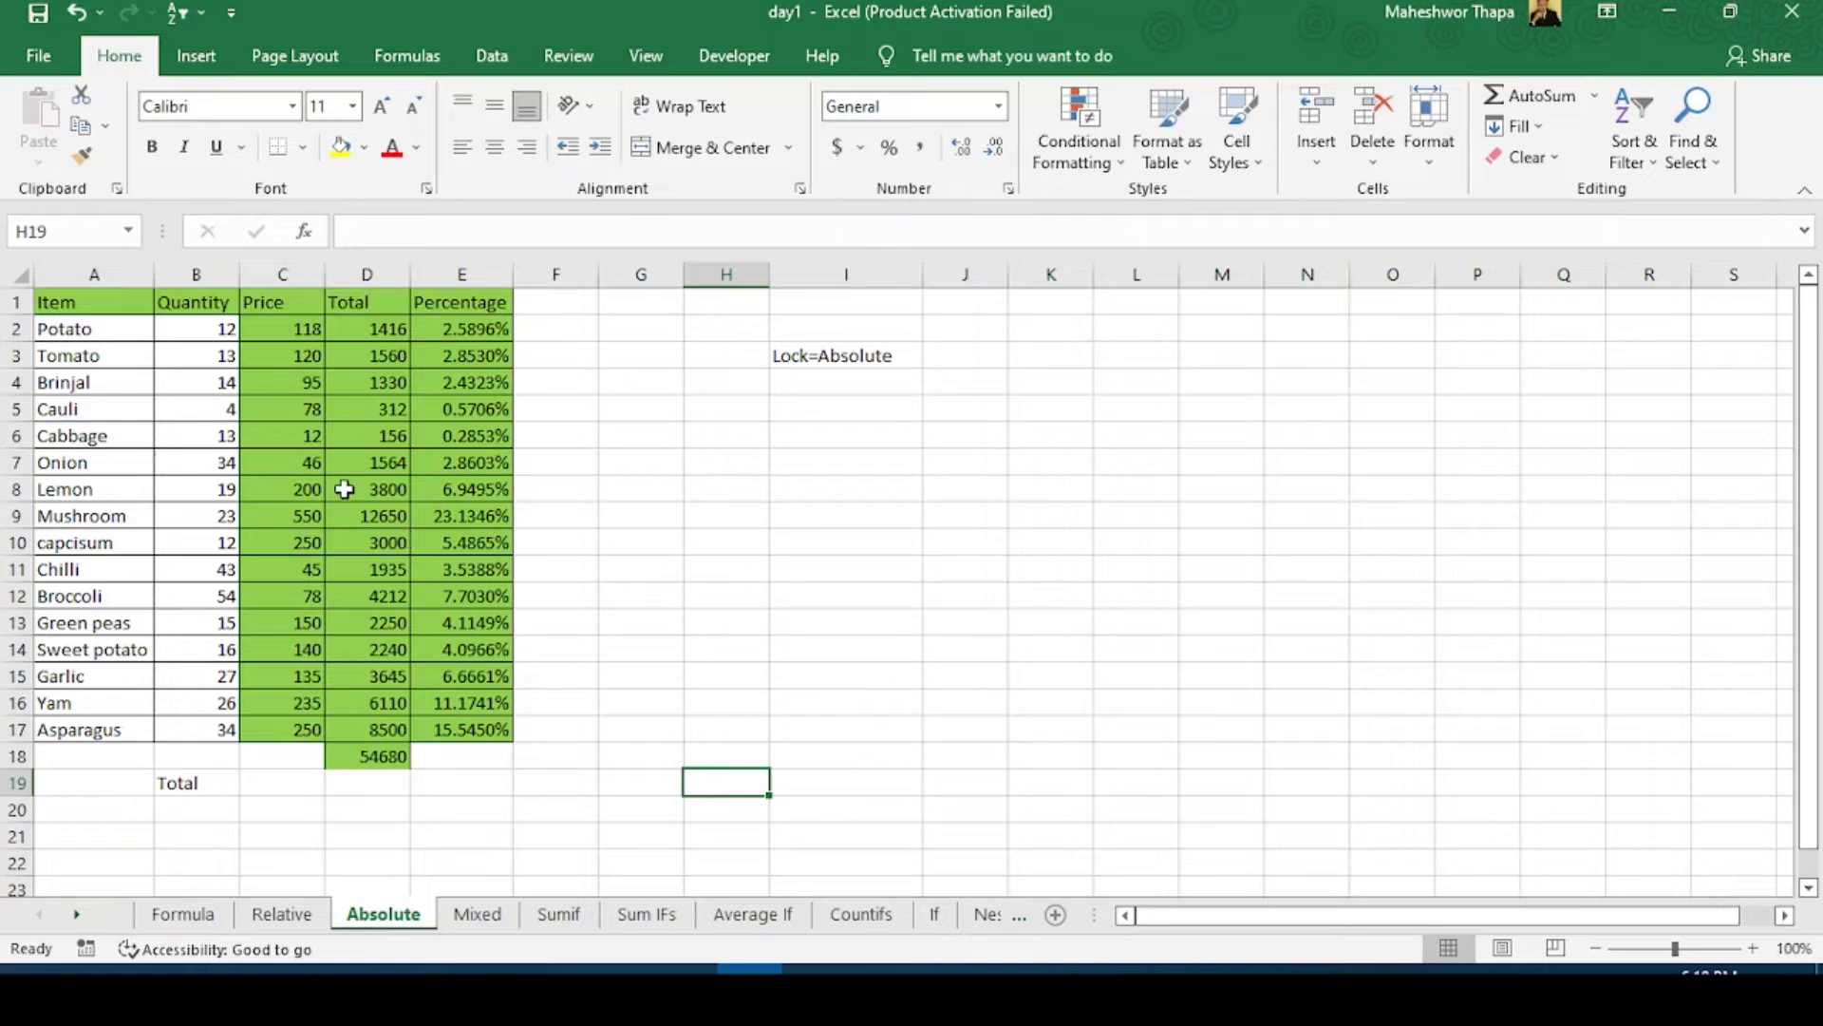
left_click_drag(114, 333, 480, 733)
left_click(285, 462)
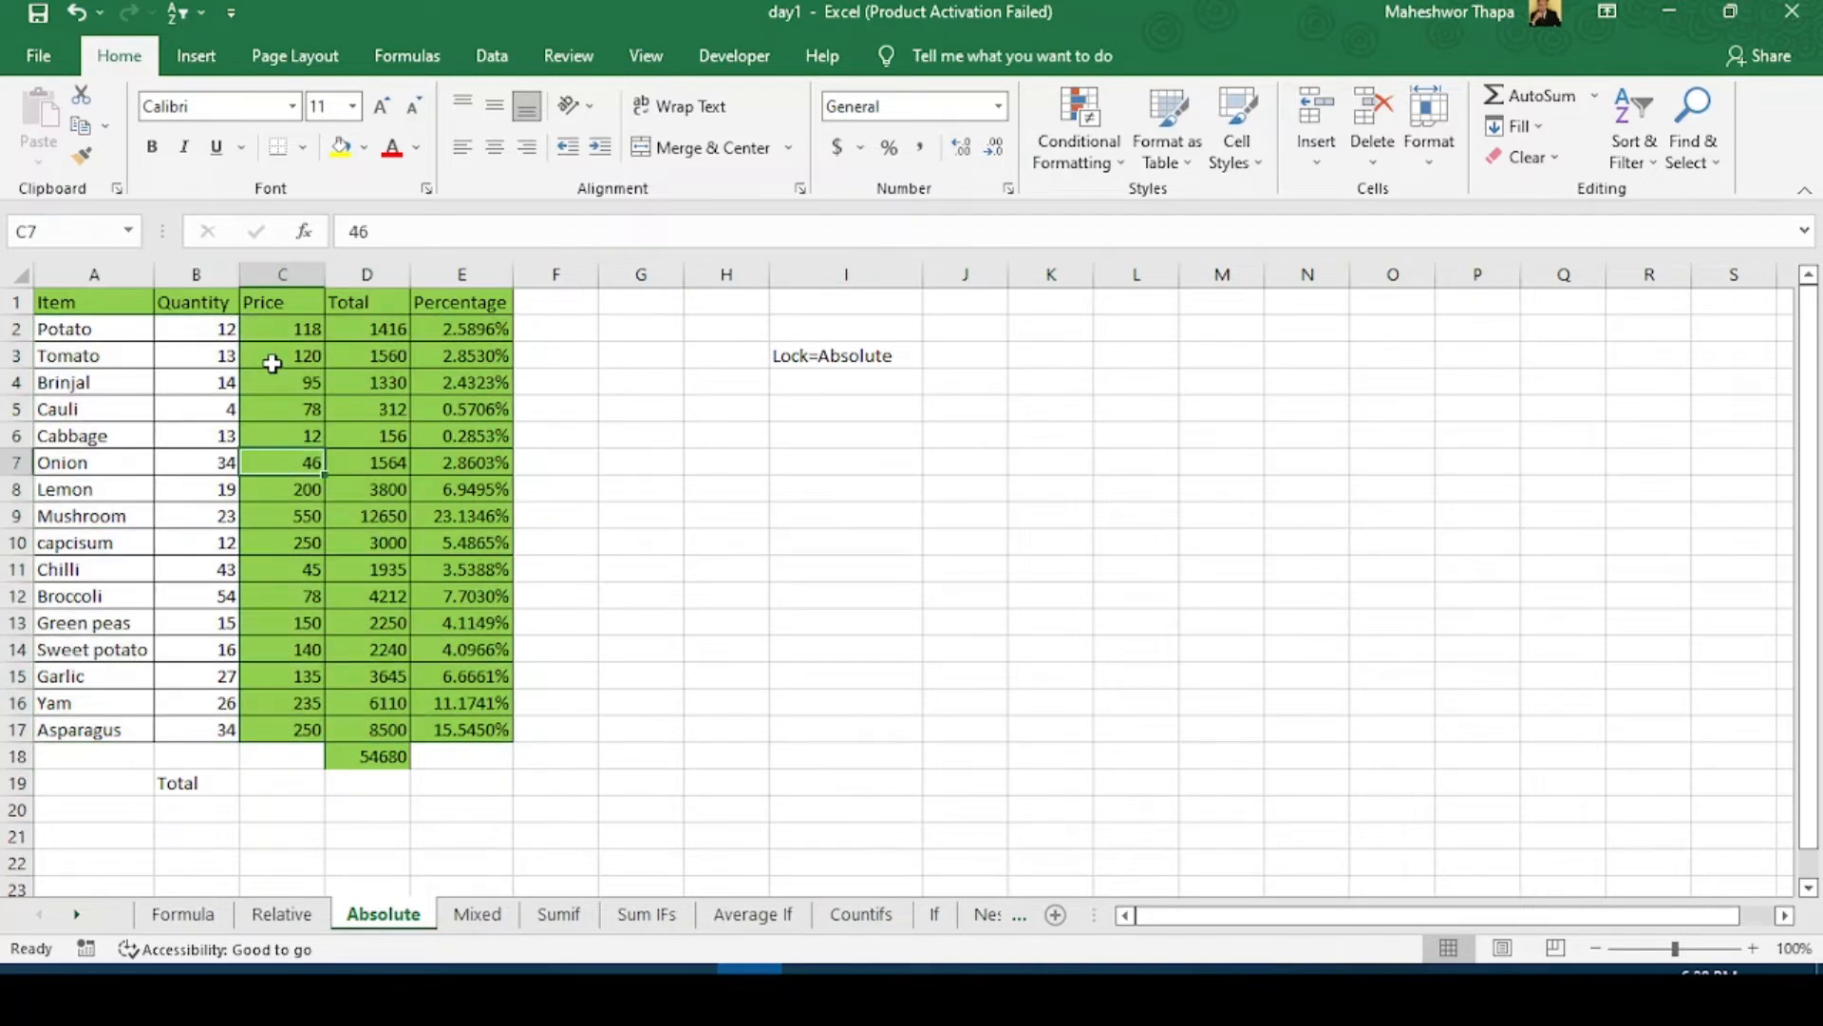
left_click(255, 301)
left_click(345, 303)
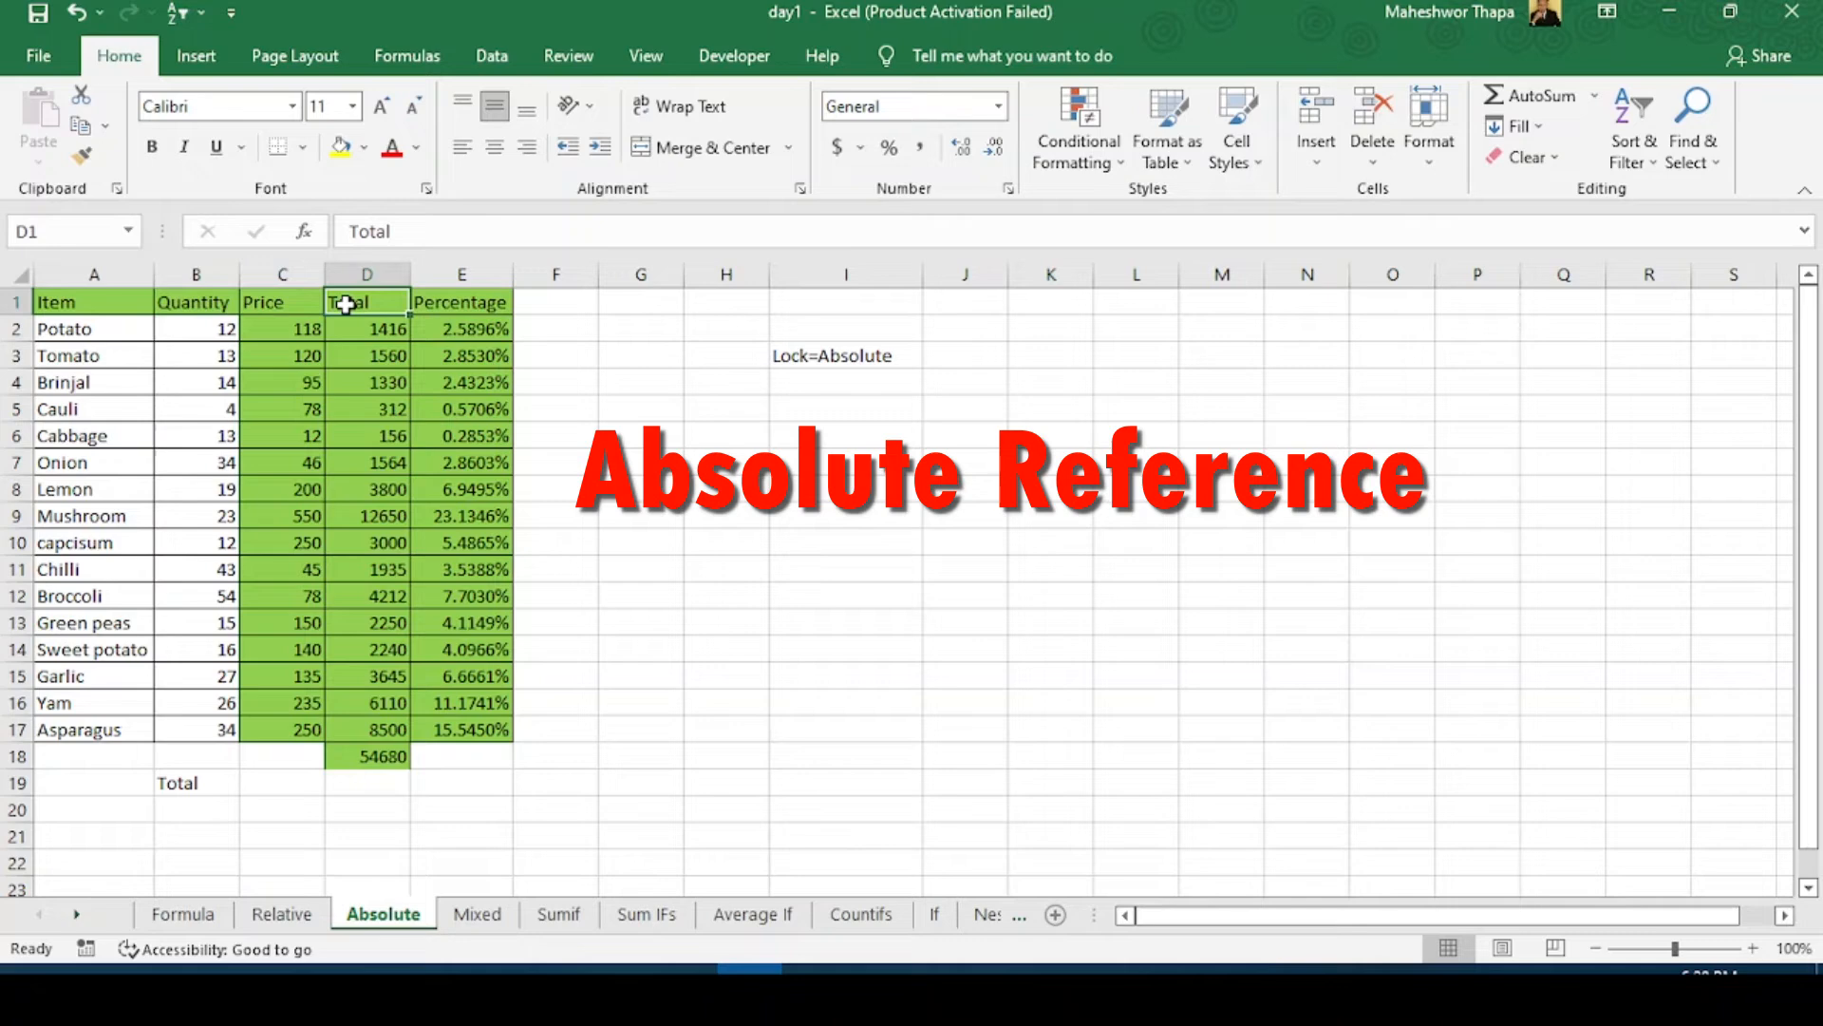
left_click(459, 306)
left_click(456, 331)
left_click_drag(457, 331, 479, 726)
key("Delete")
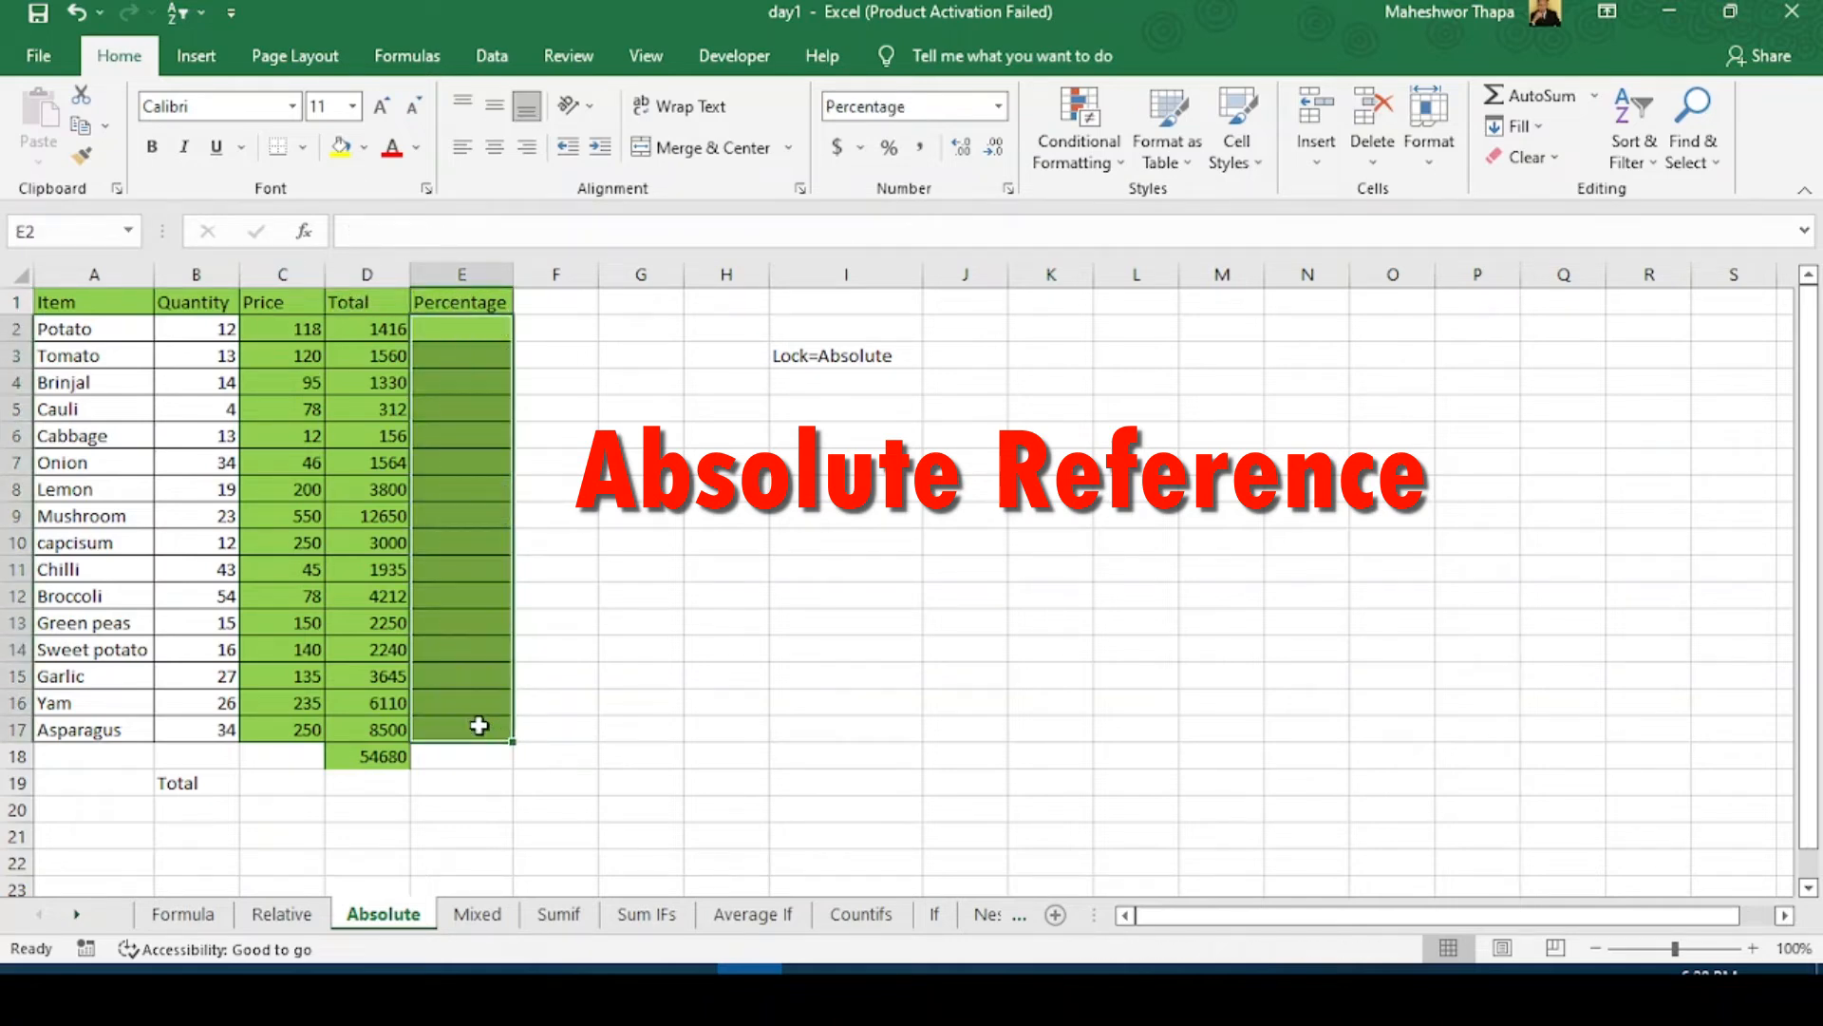
Step: Enter the formula =D2/D18 in cell E2 to calculate Potato's share of the grand total
left_click(450, 349)
left_click(450, 330)
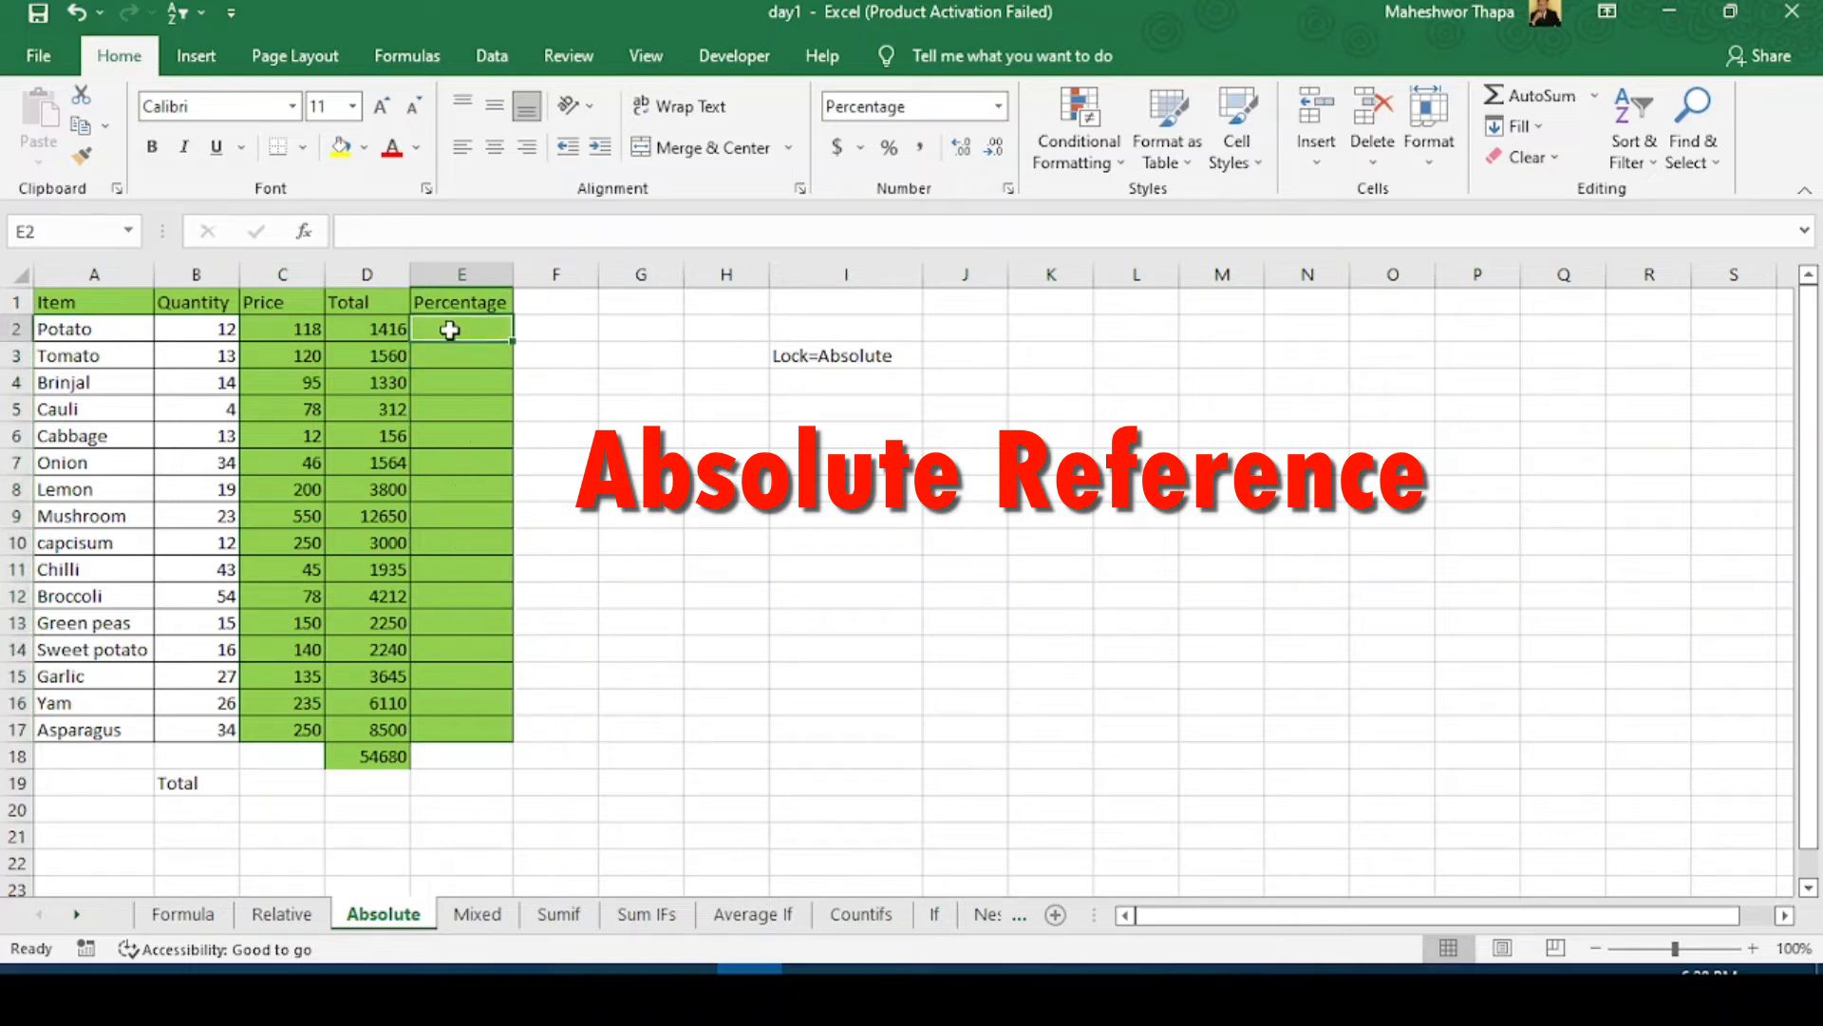
type("=")
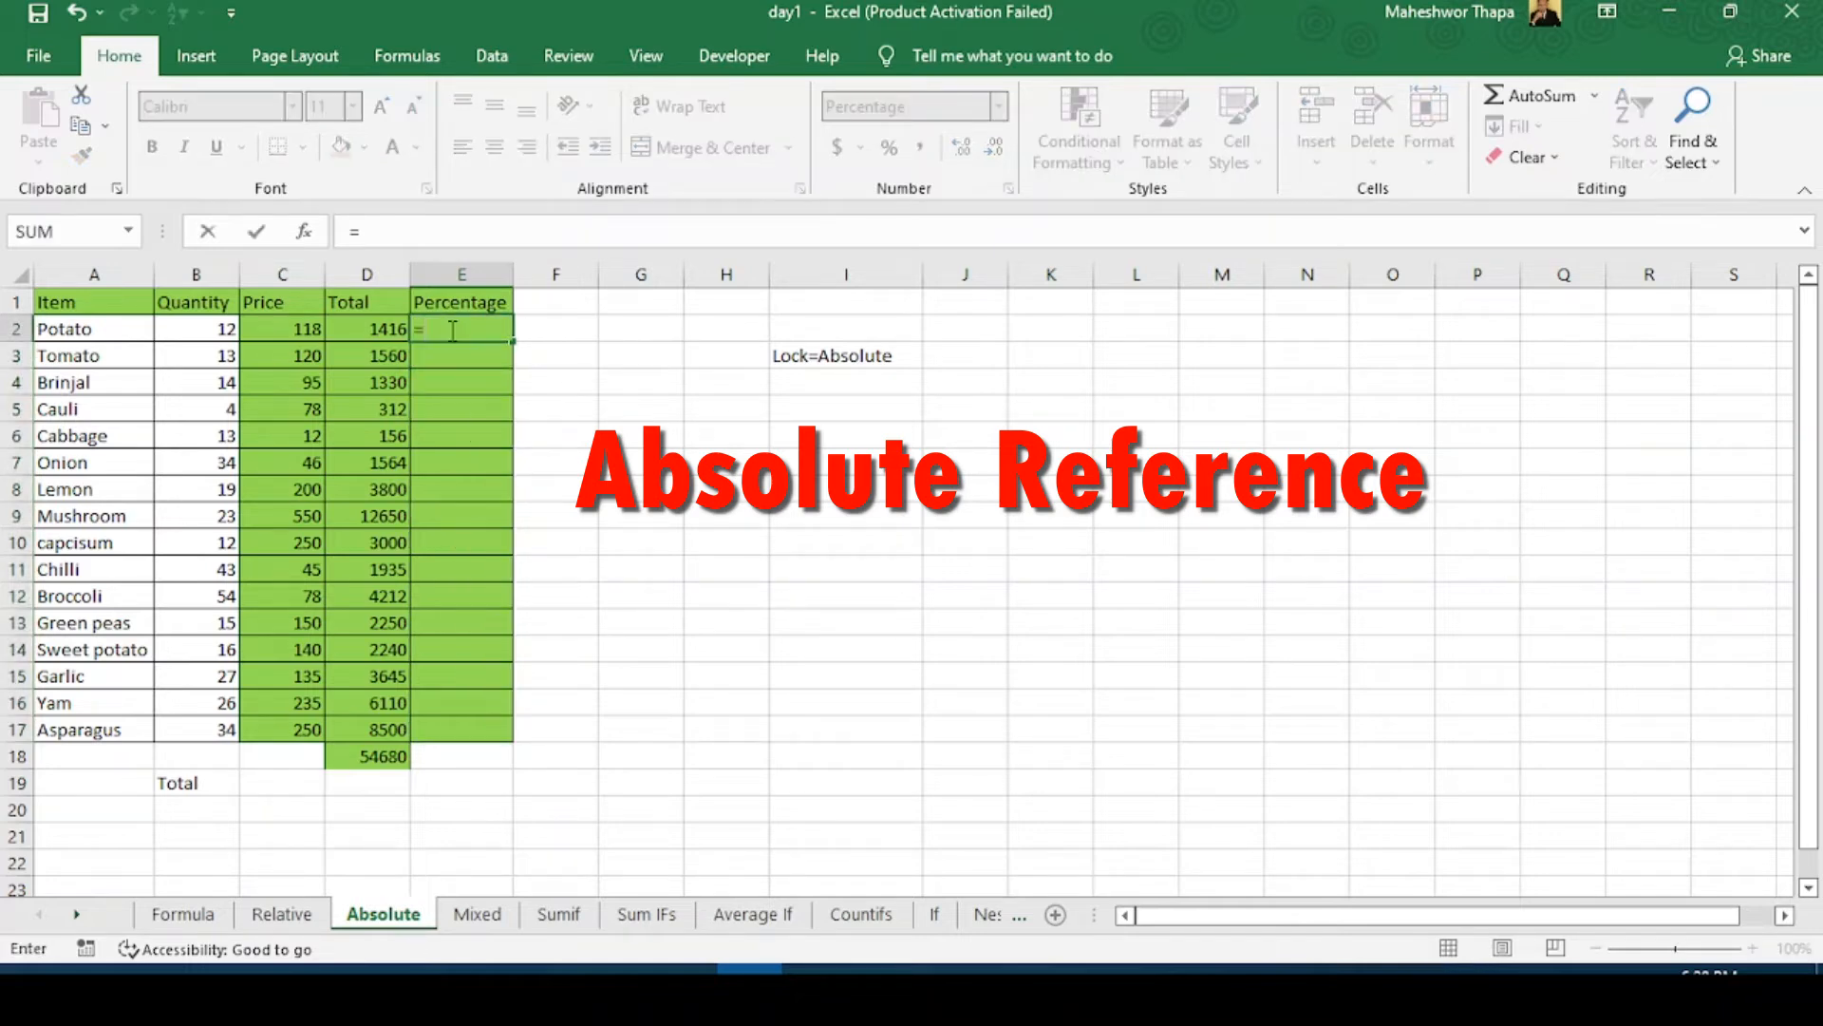
left_click(365, 337)
type("/")
left_click(384, 765)
key("Return")
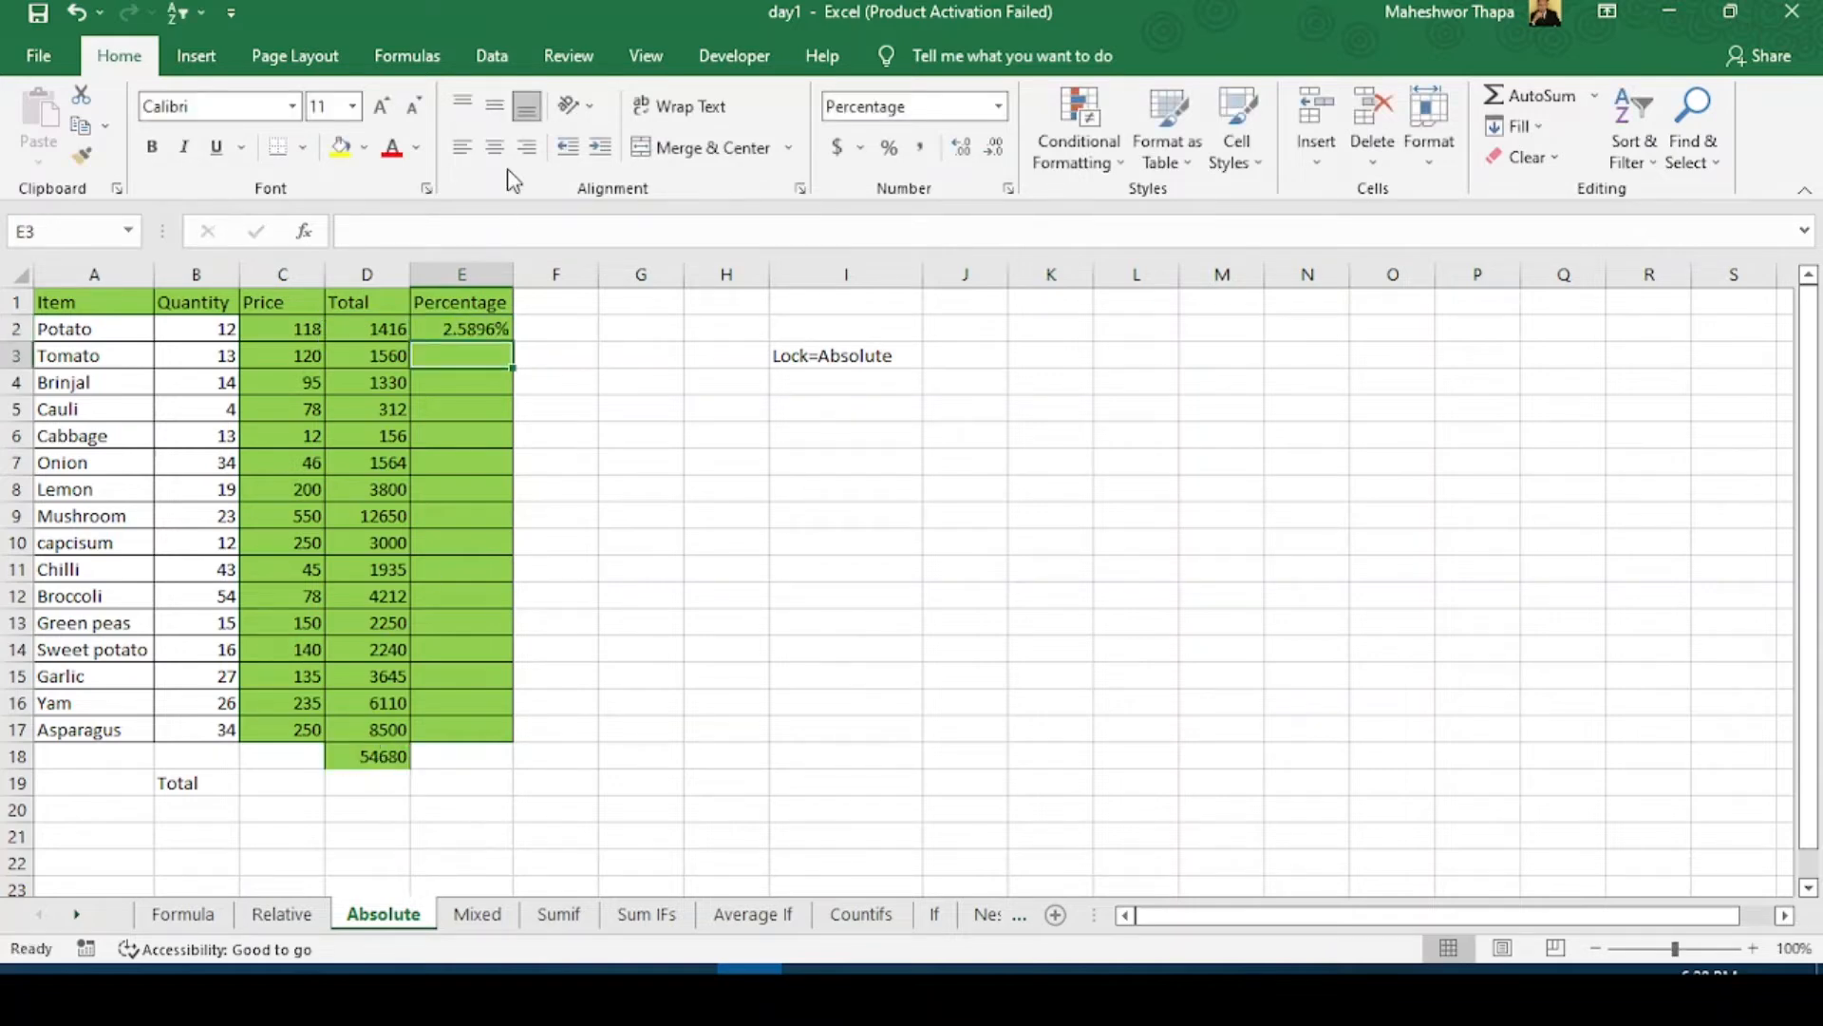
Step: Apply the percent style without decimals to E2 and fill its formula down through E10
left_click(475, 329)
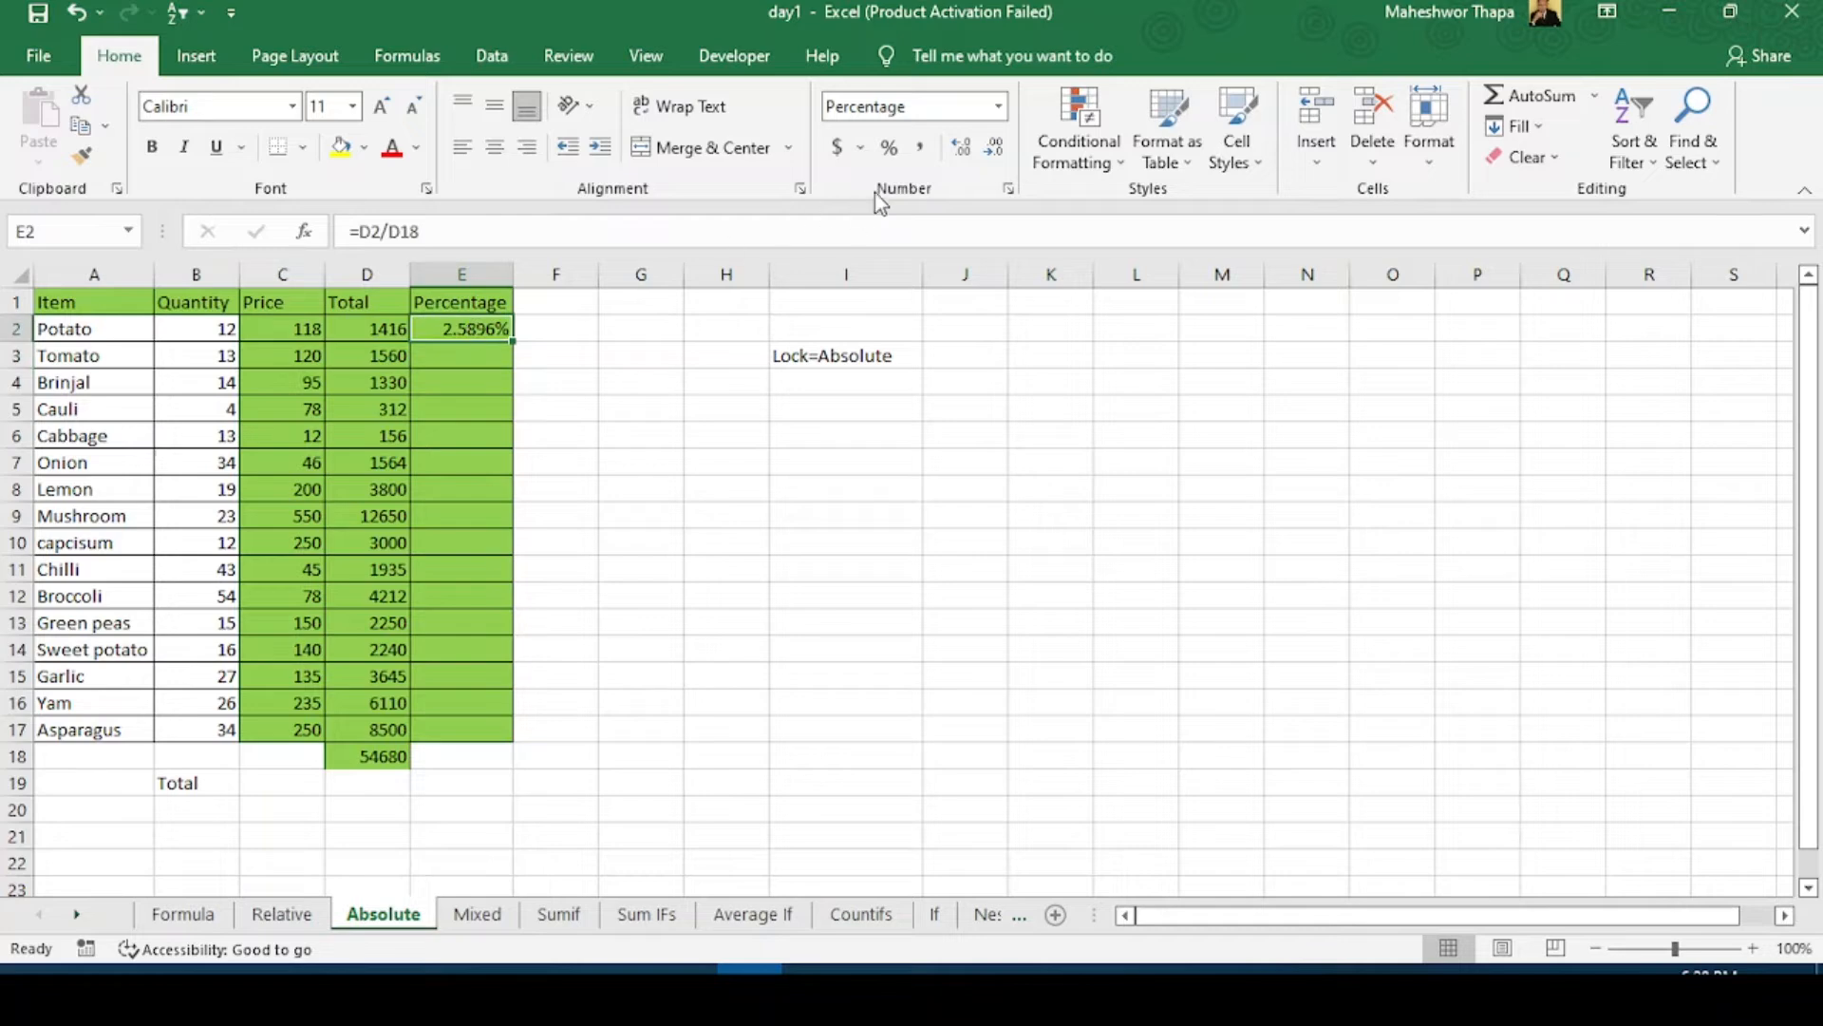
left_click(888, 152)
left_click_drag(513, 342, 500, 548)
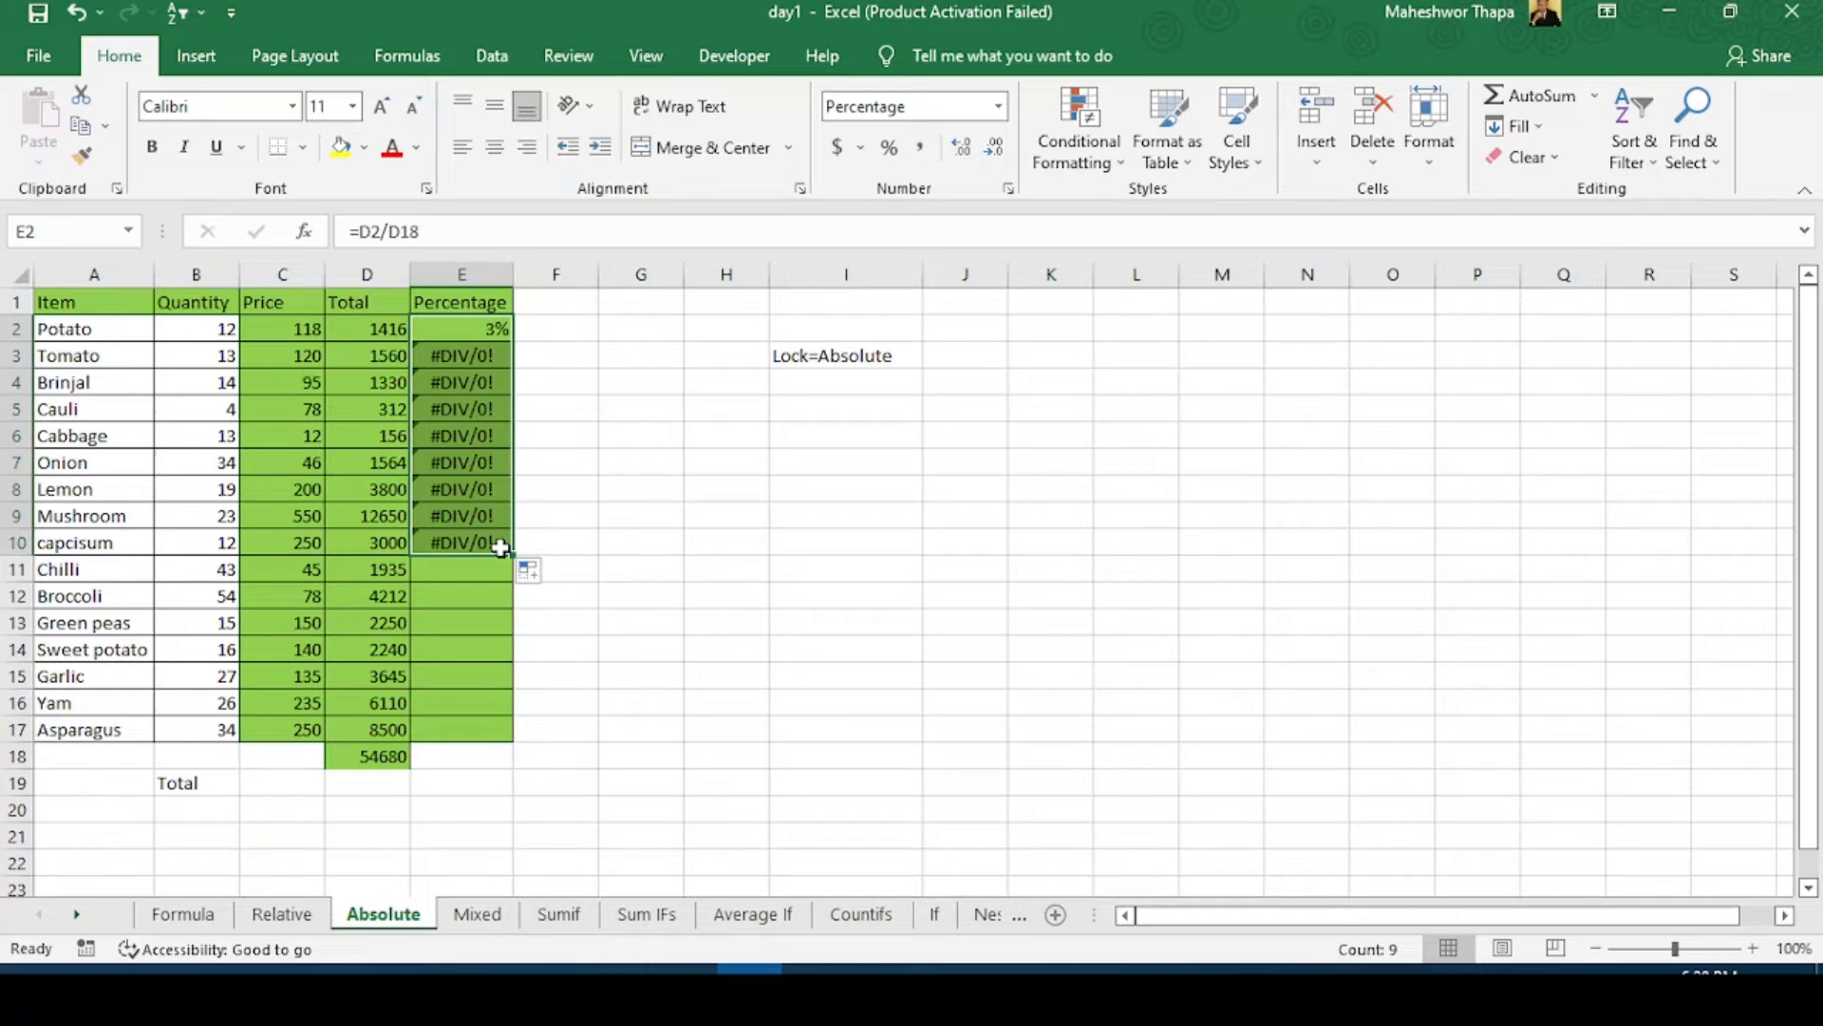
Step: Compare the references in the percentage formulas of E2 and E3
left_click(462, 352)
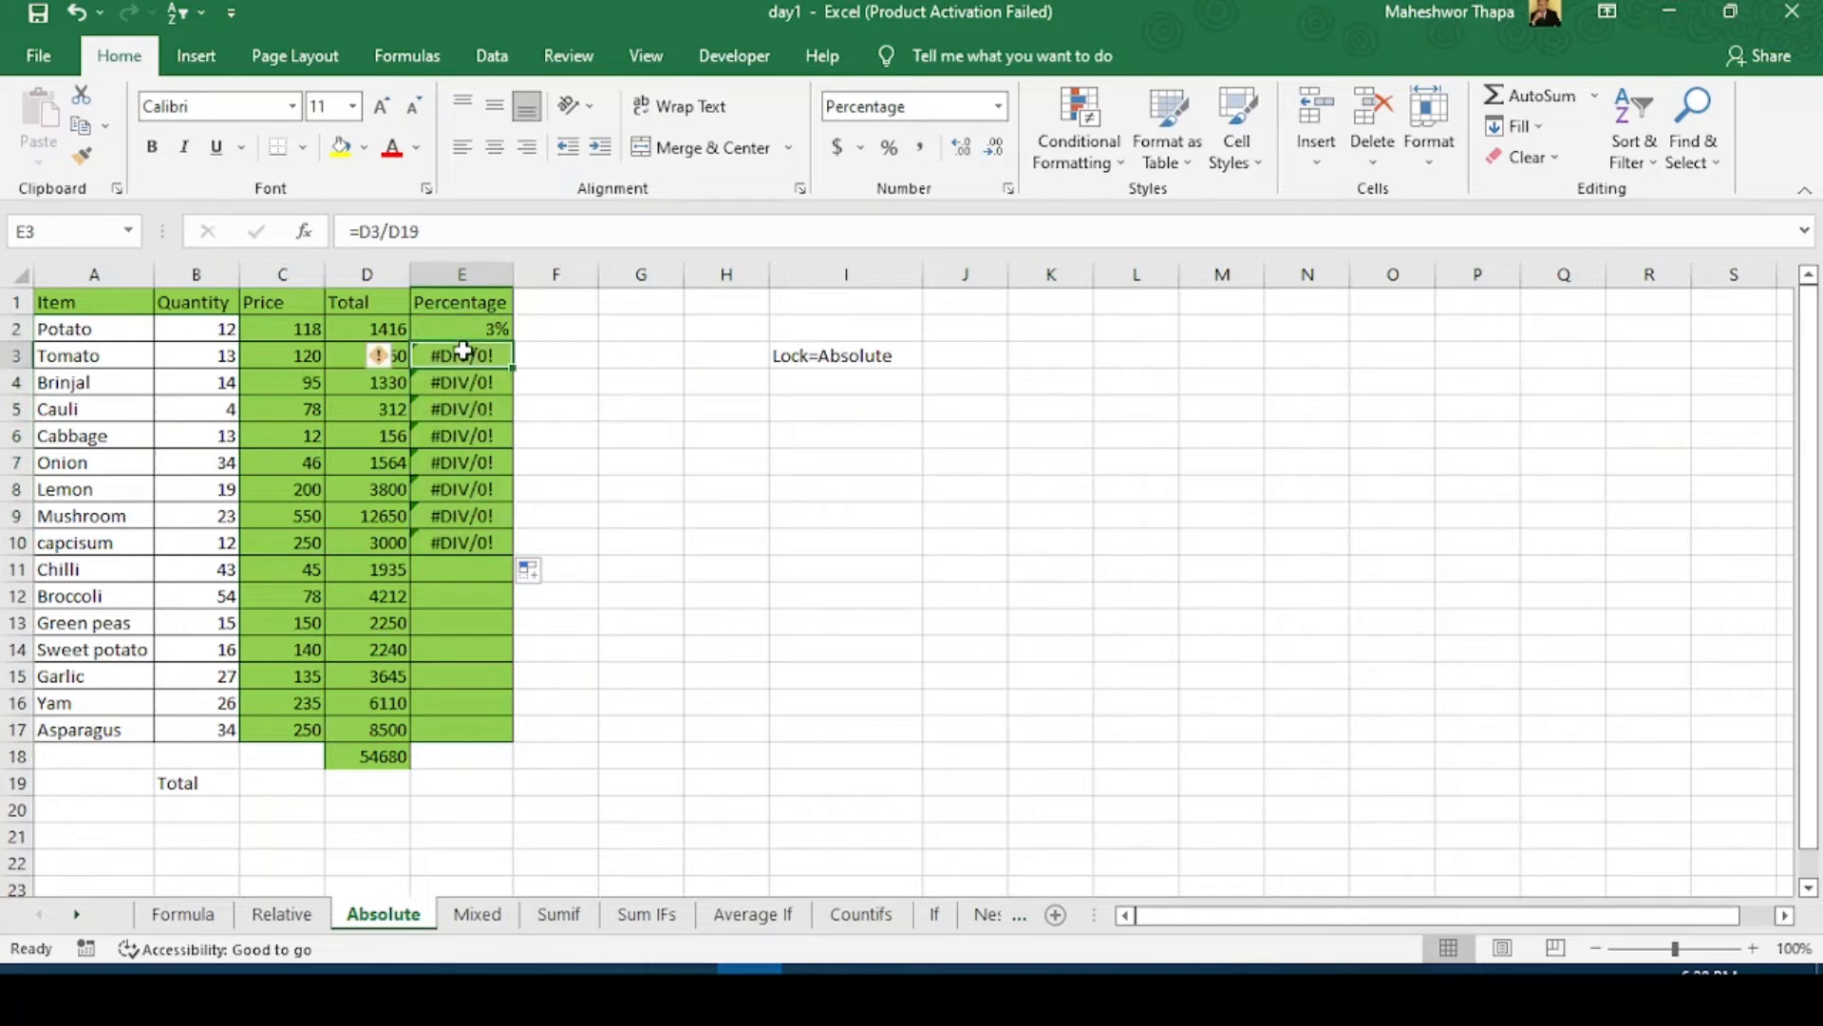
left_click(453, 324)
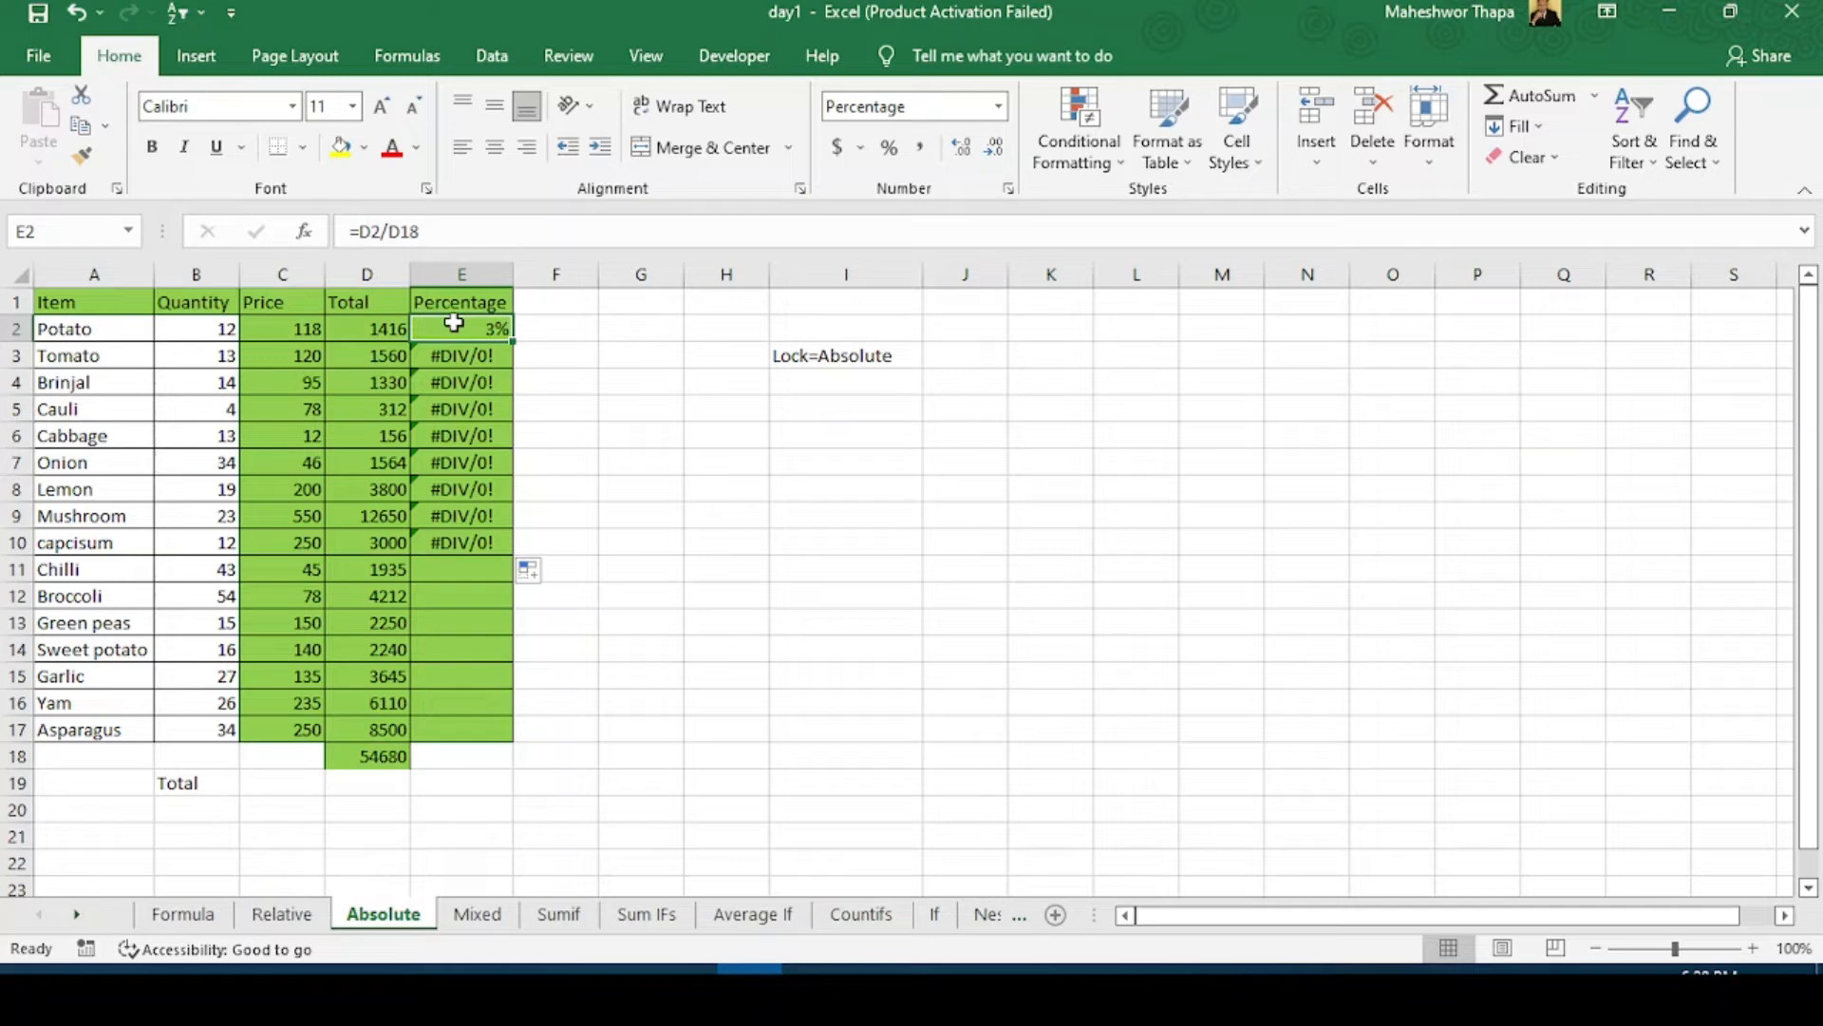
left_click(462, 355)
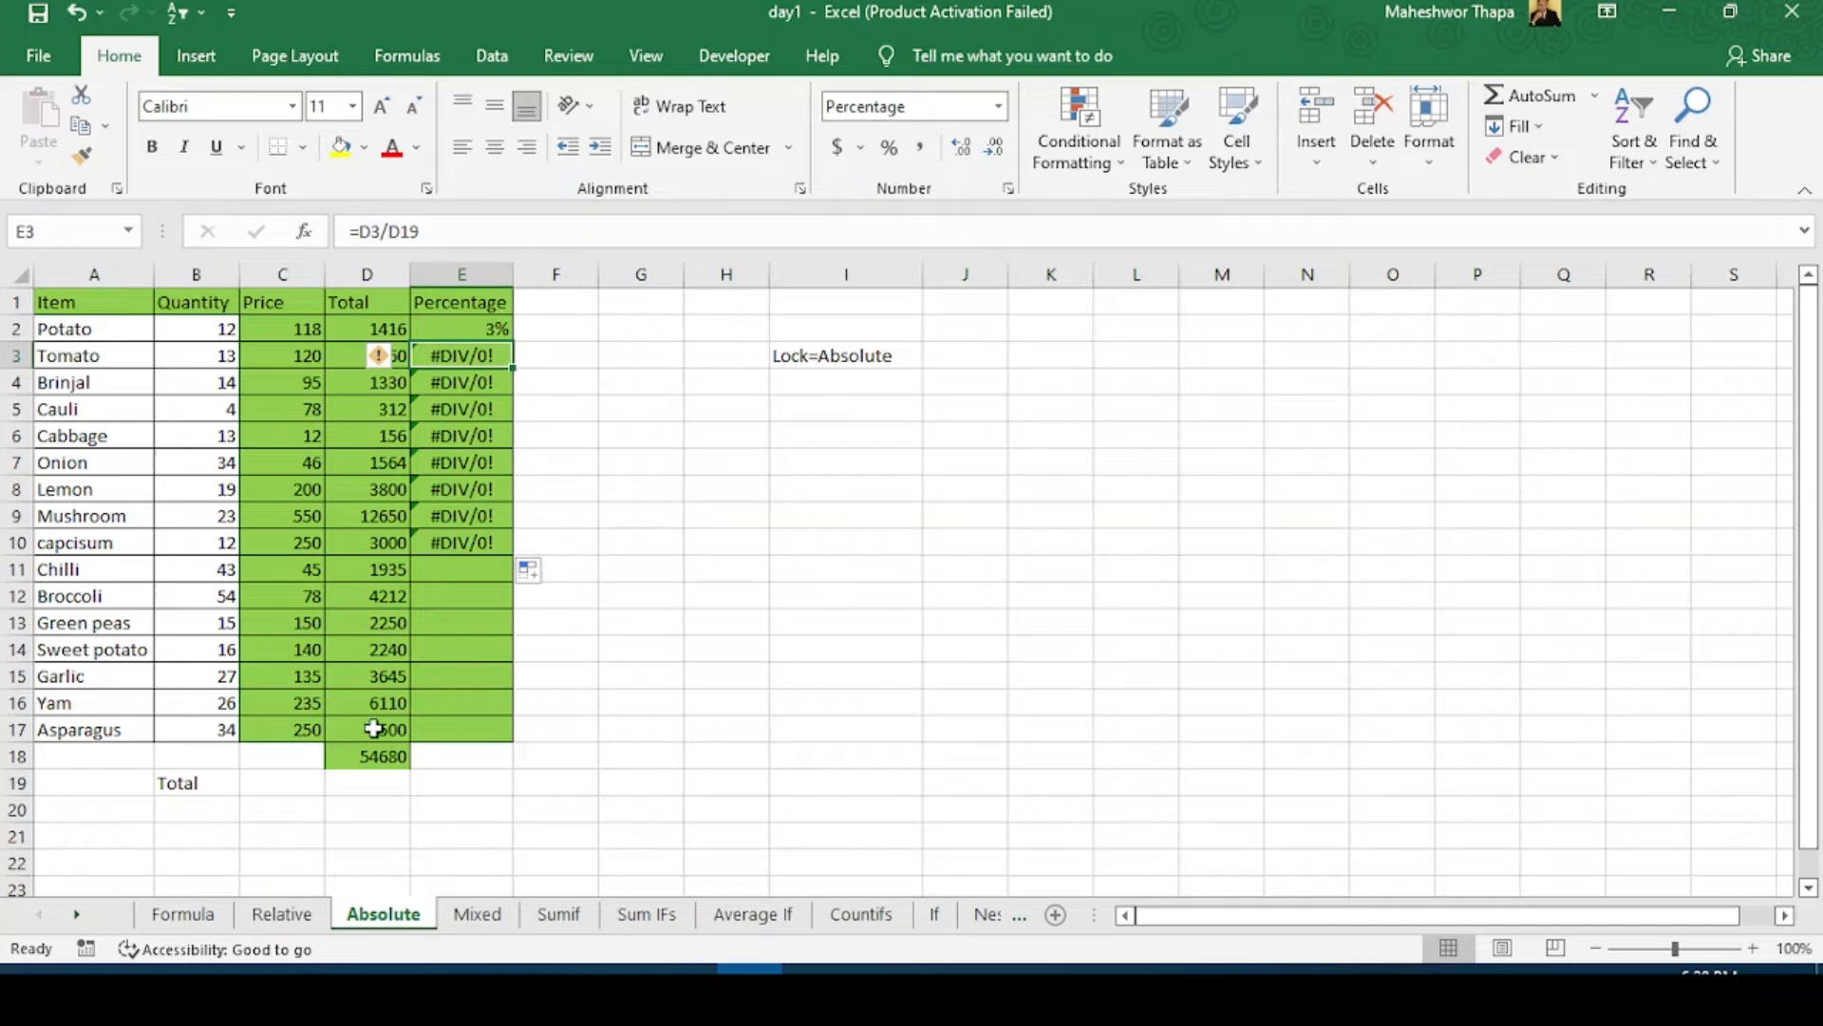
Step: Make the grand-total reference in E2's formula absolute so it reads =D2/$D$18
left_click(369, 785)
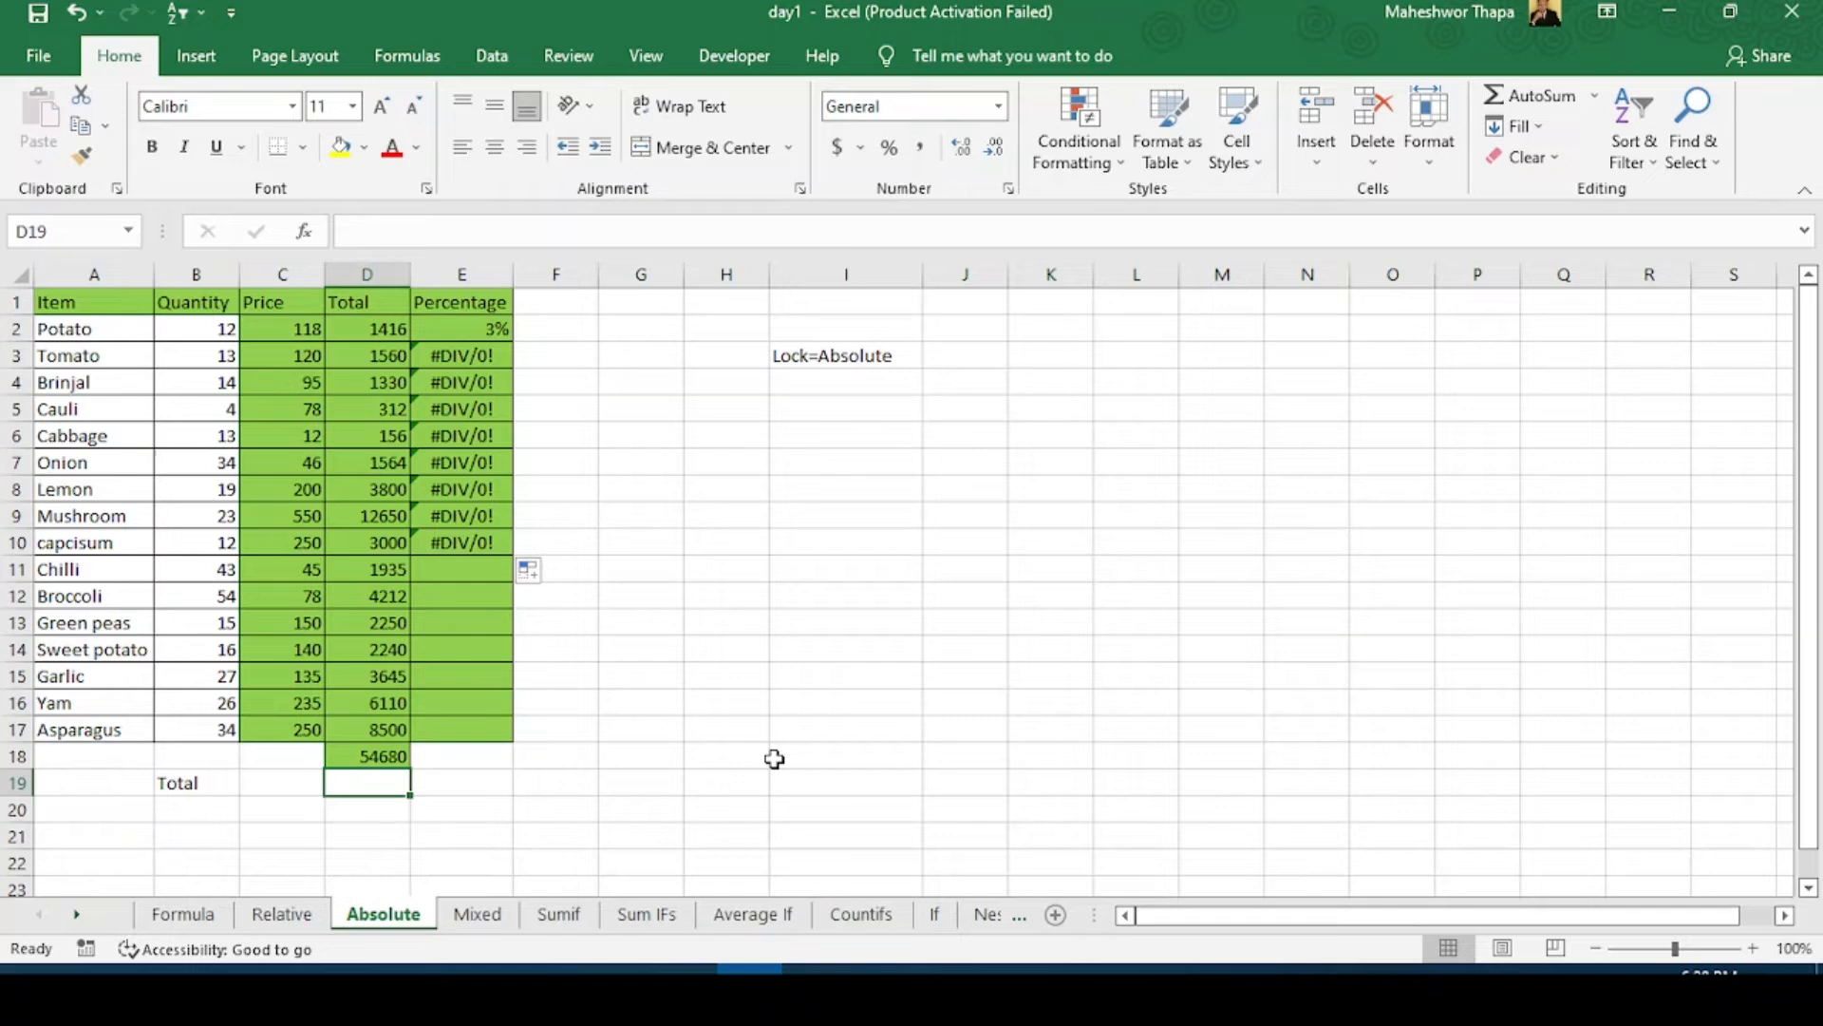
left_click(471, 330)
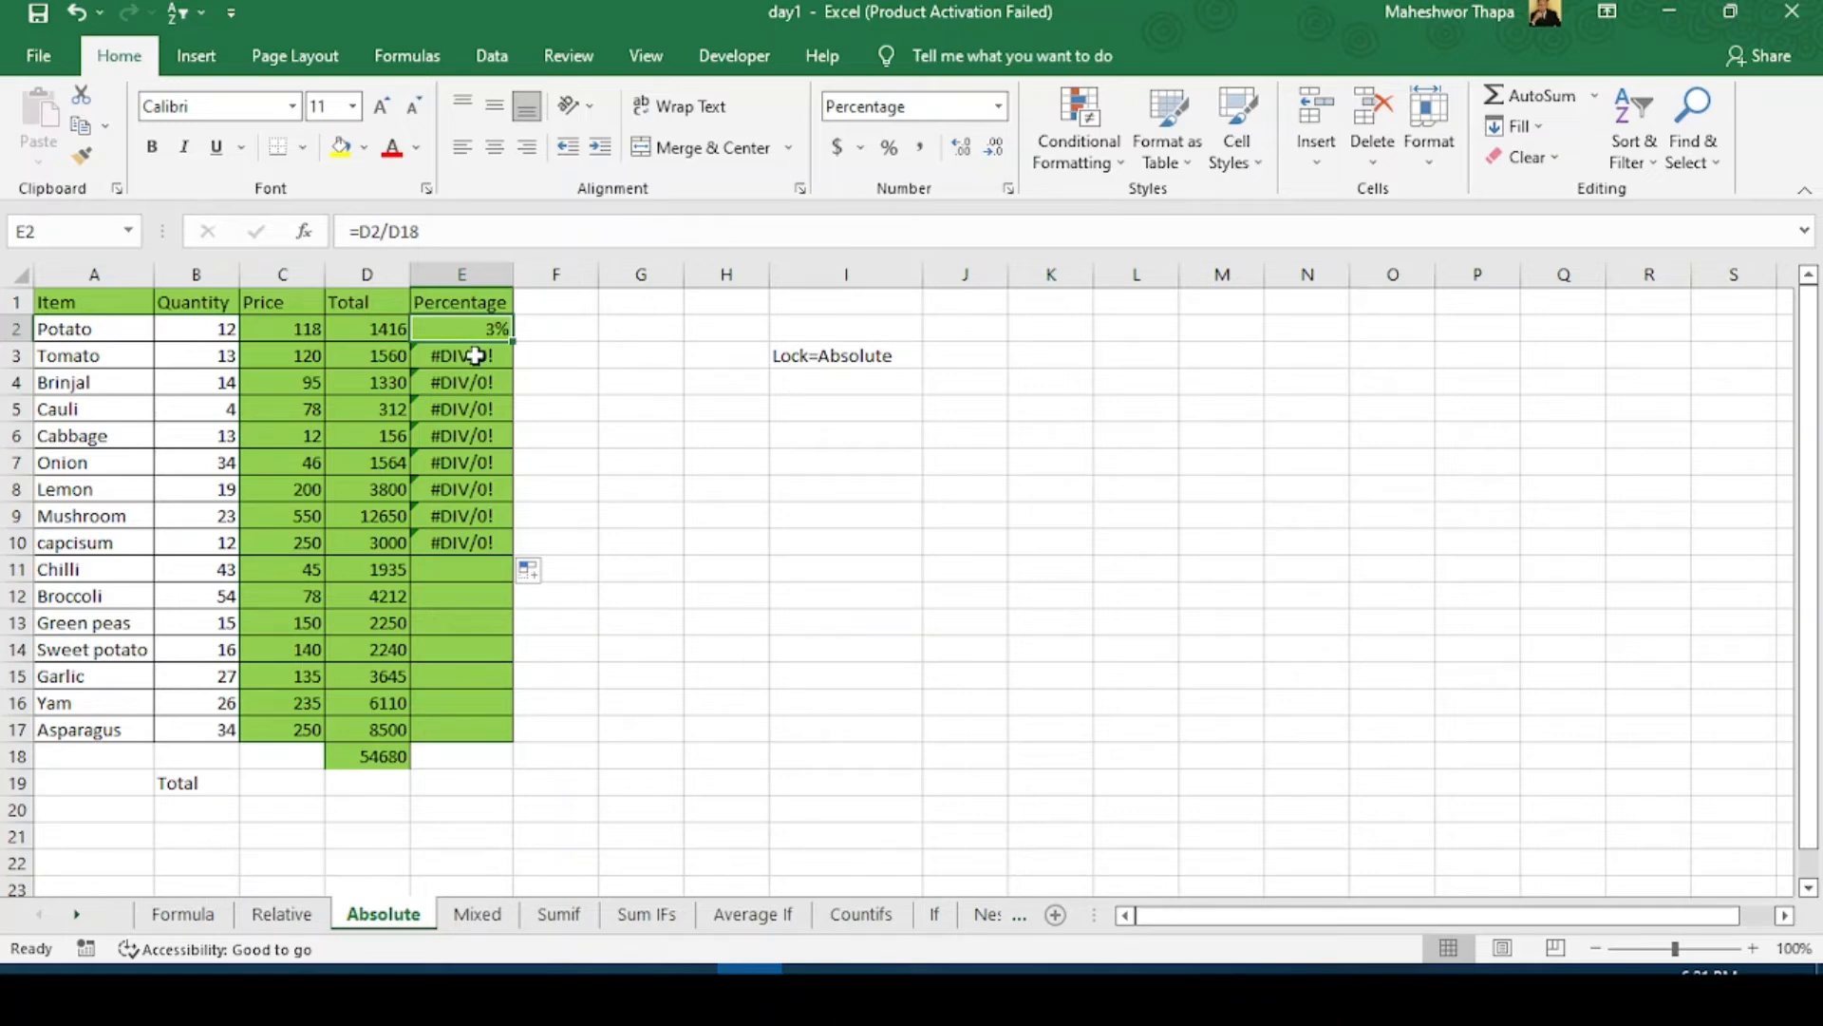
left_click(393, 232)
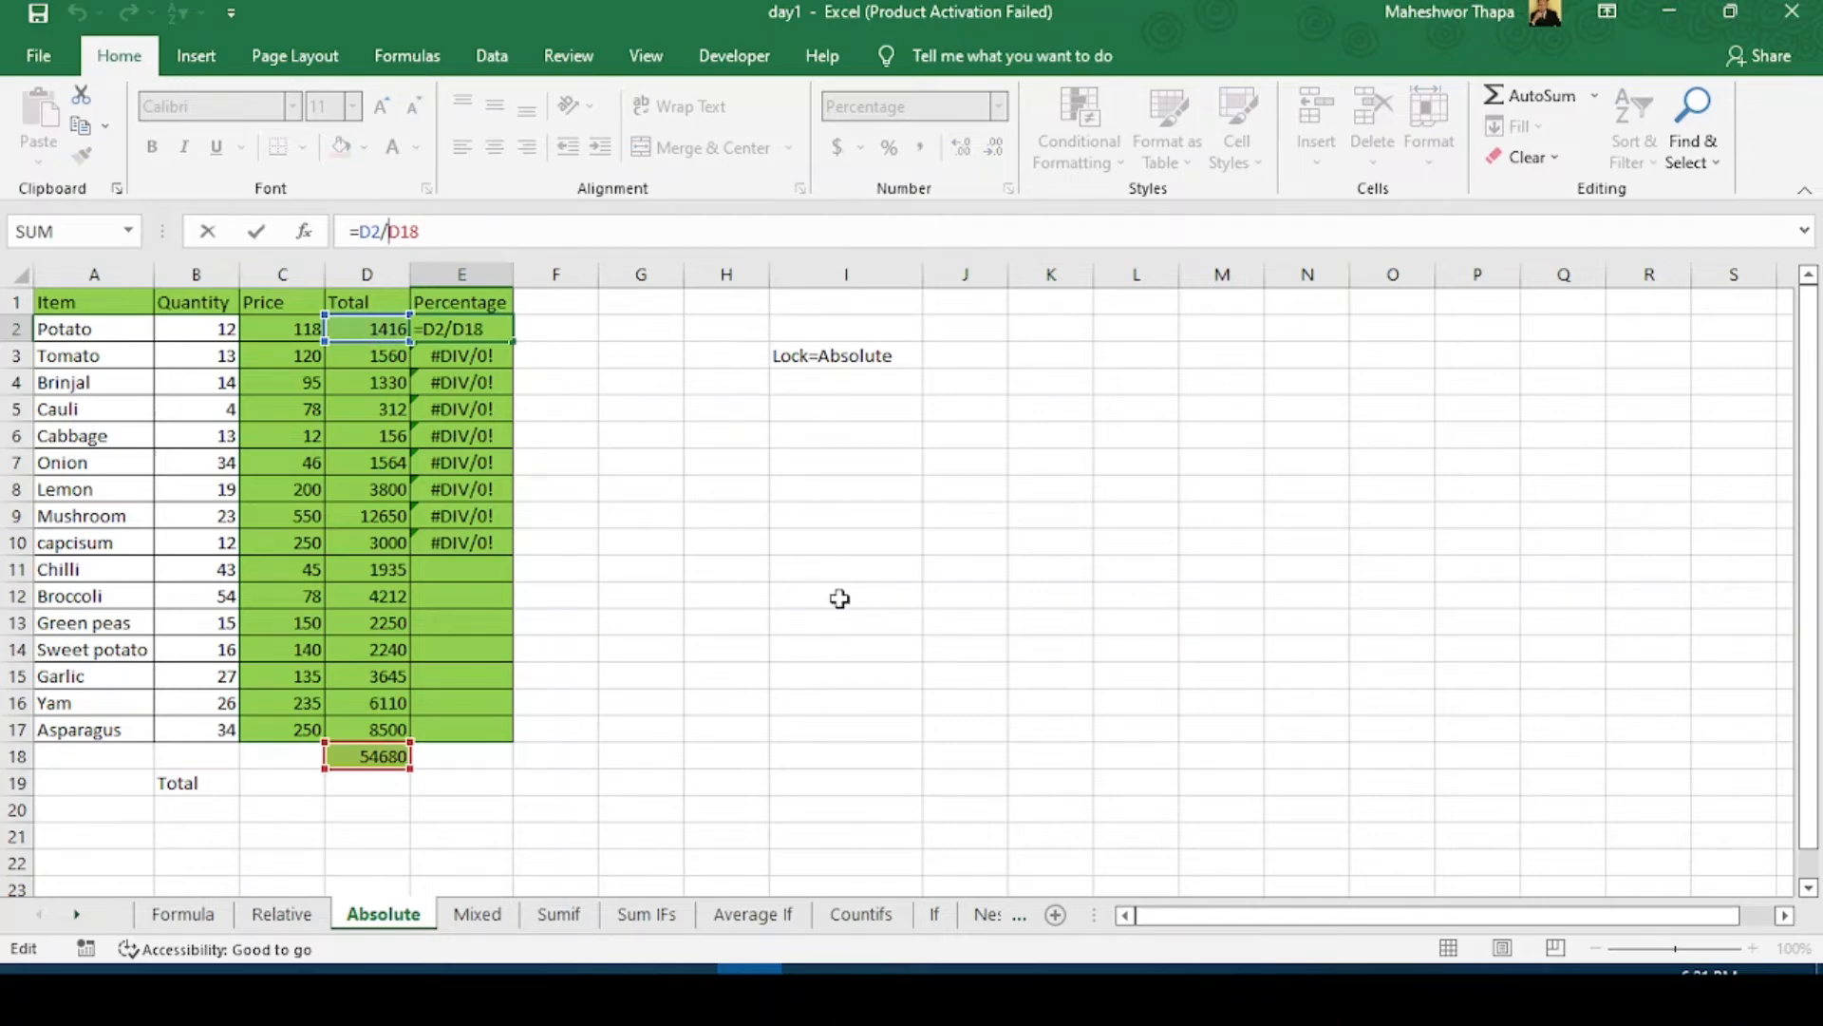
key("F4")
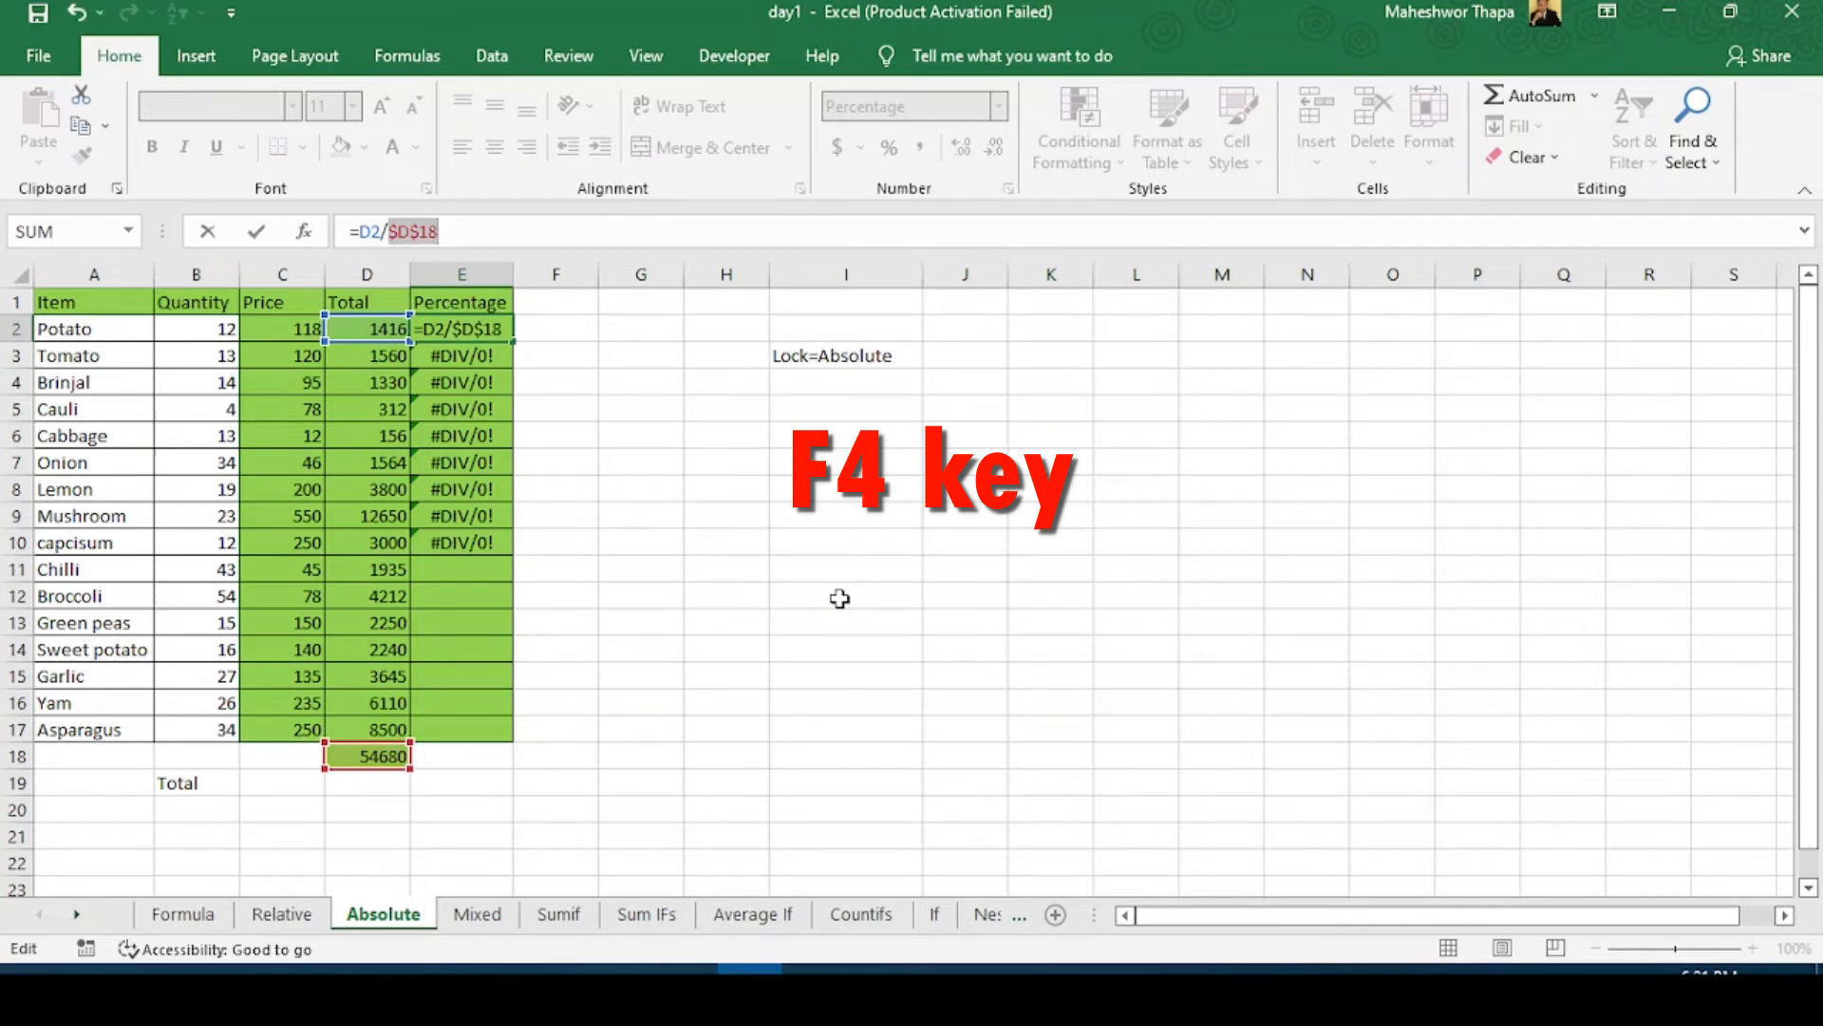
left_click(447, 235)
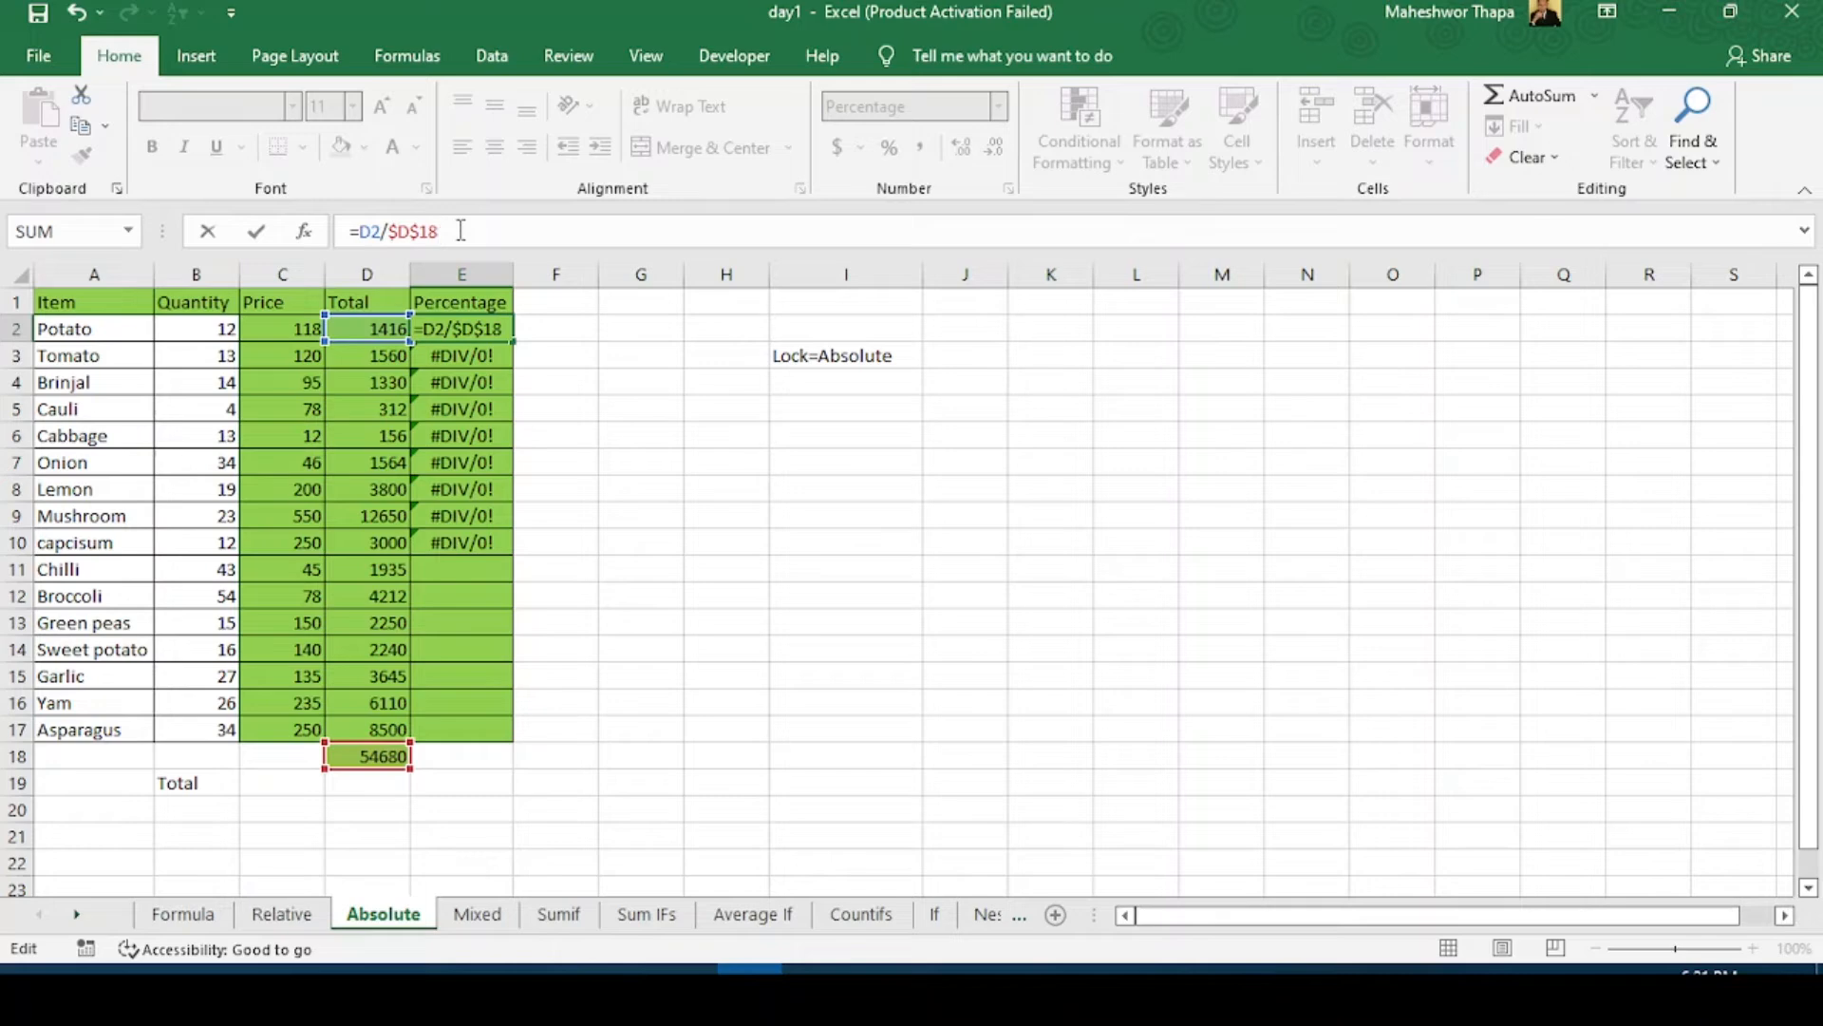
key("Return")
Step: Fill the E2 percentage formula down the Percentage column through E17
left_click(487, 324)
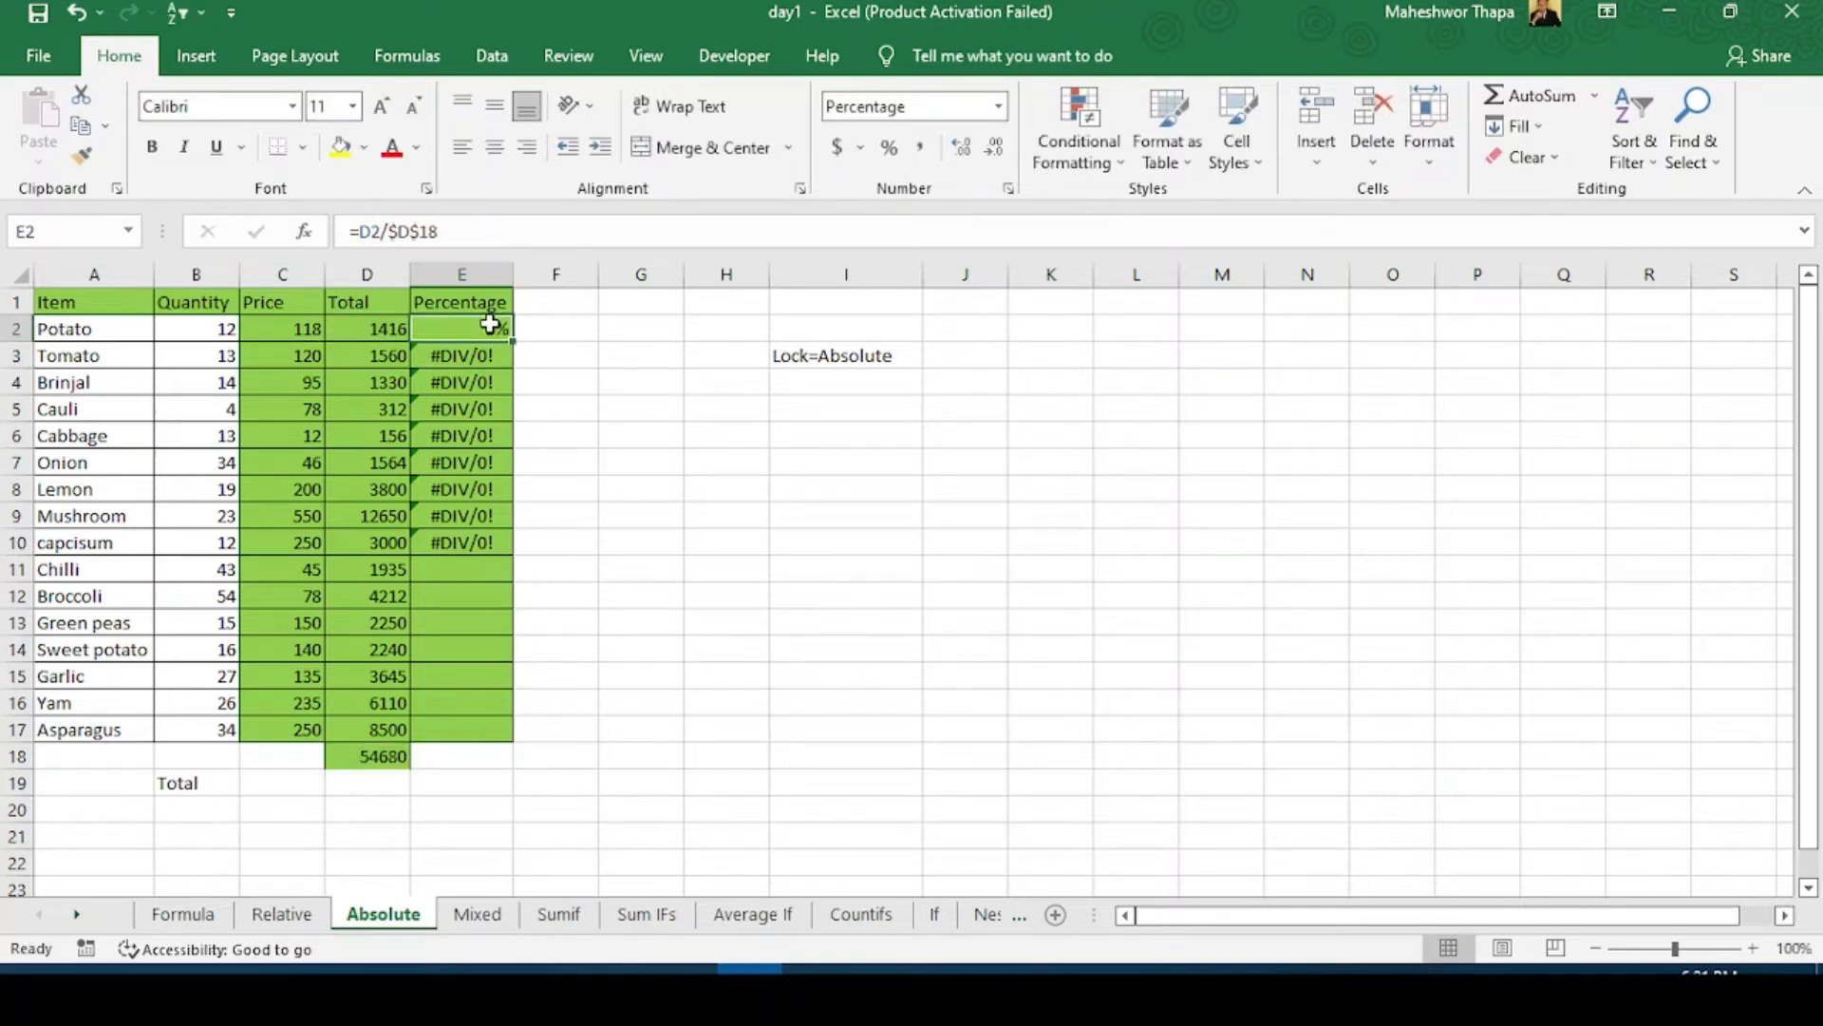
left_click_drag(513, 339, 475, 750)
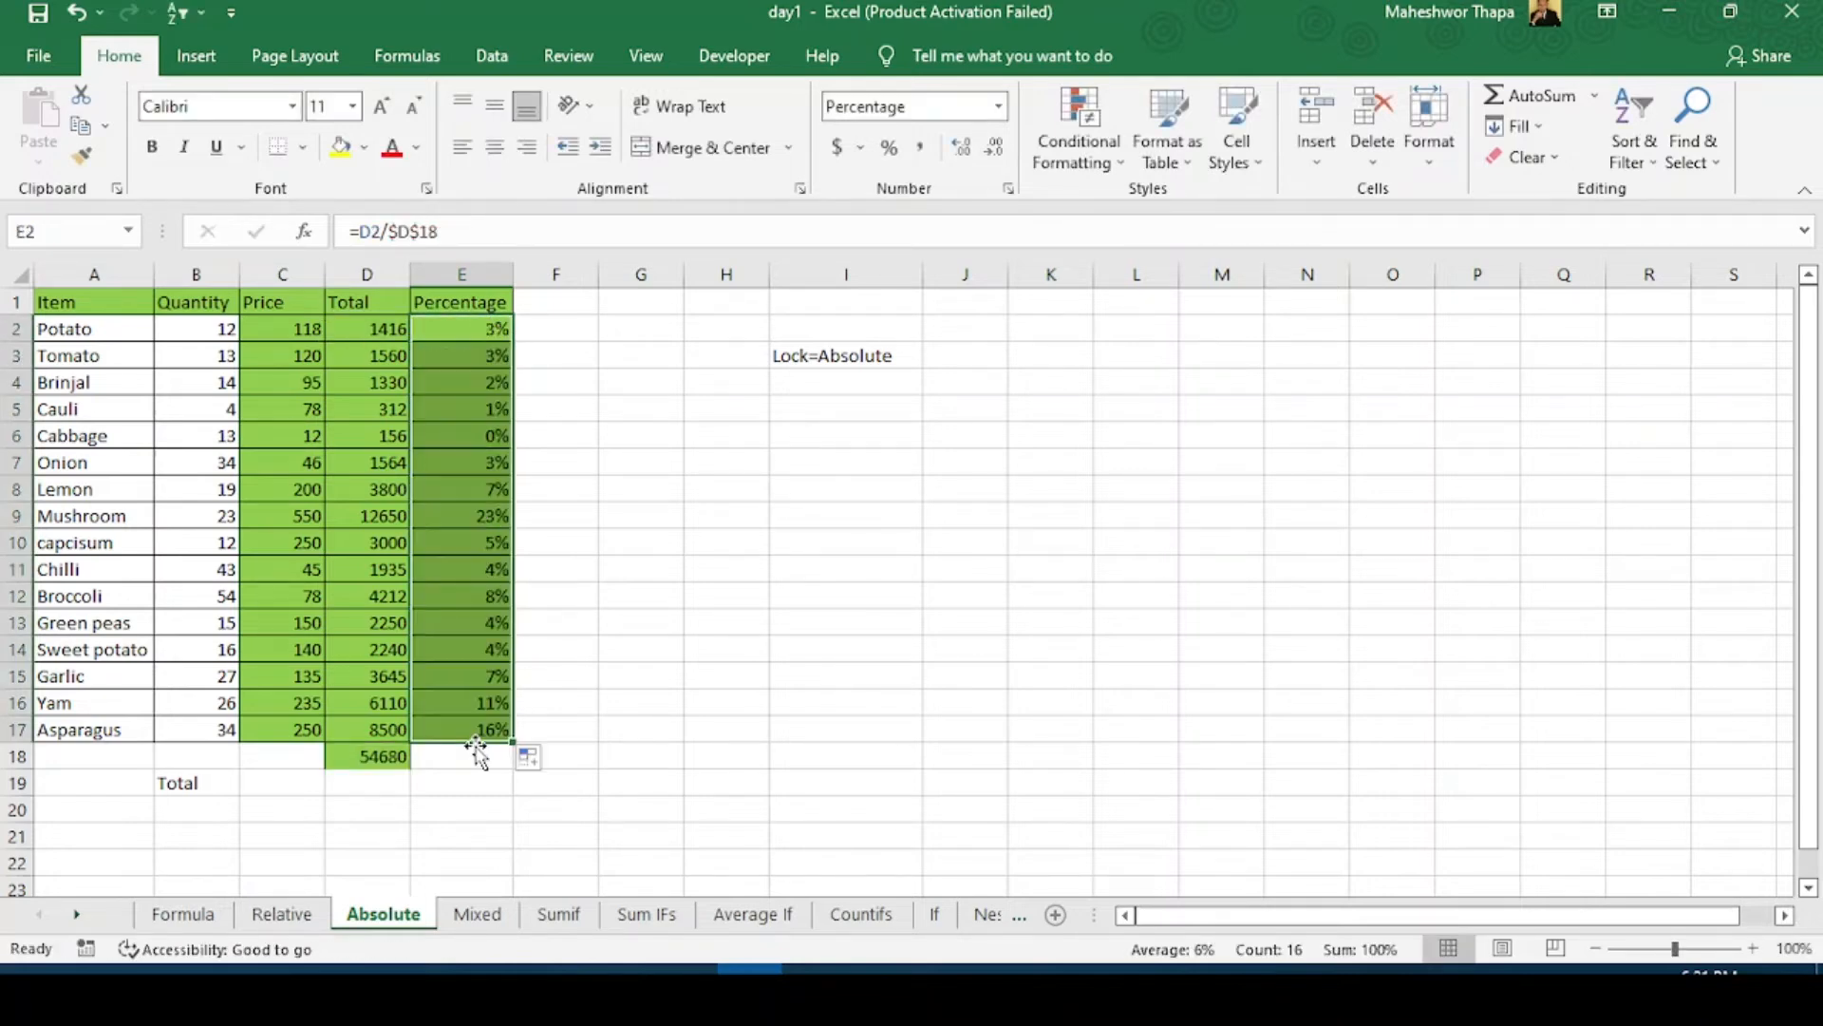
left_click(570, 568)
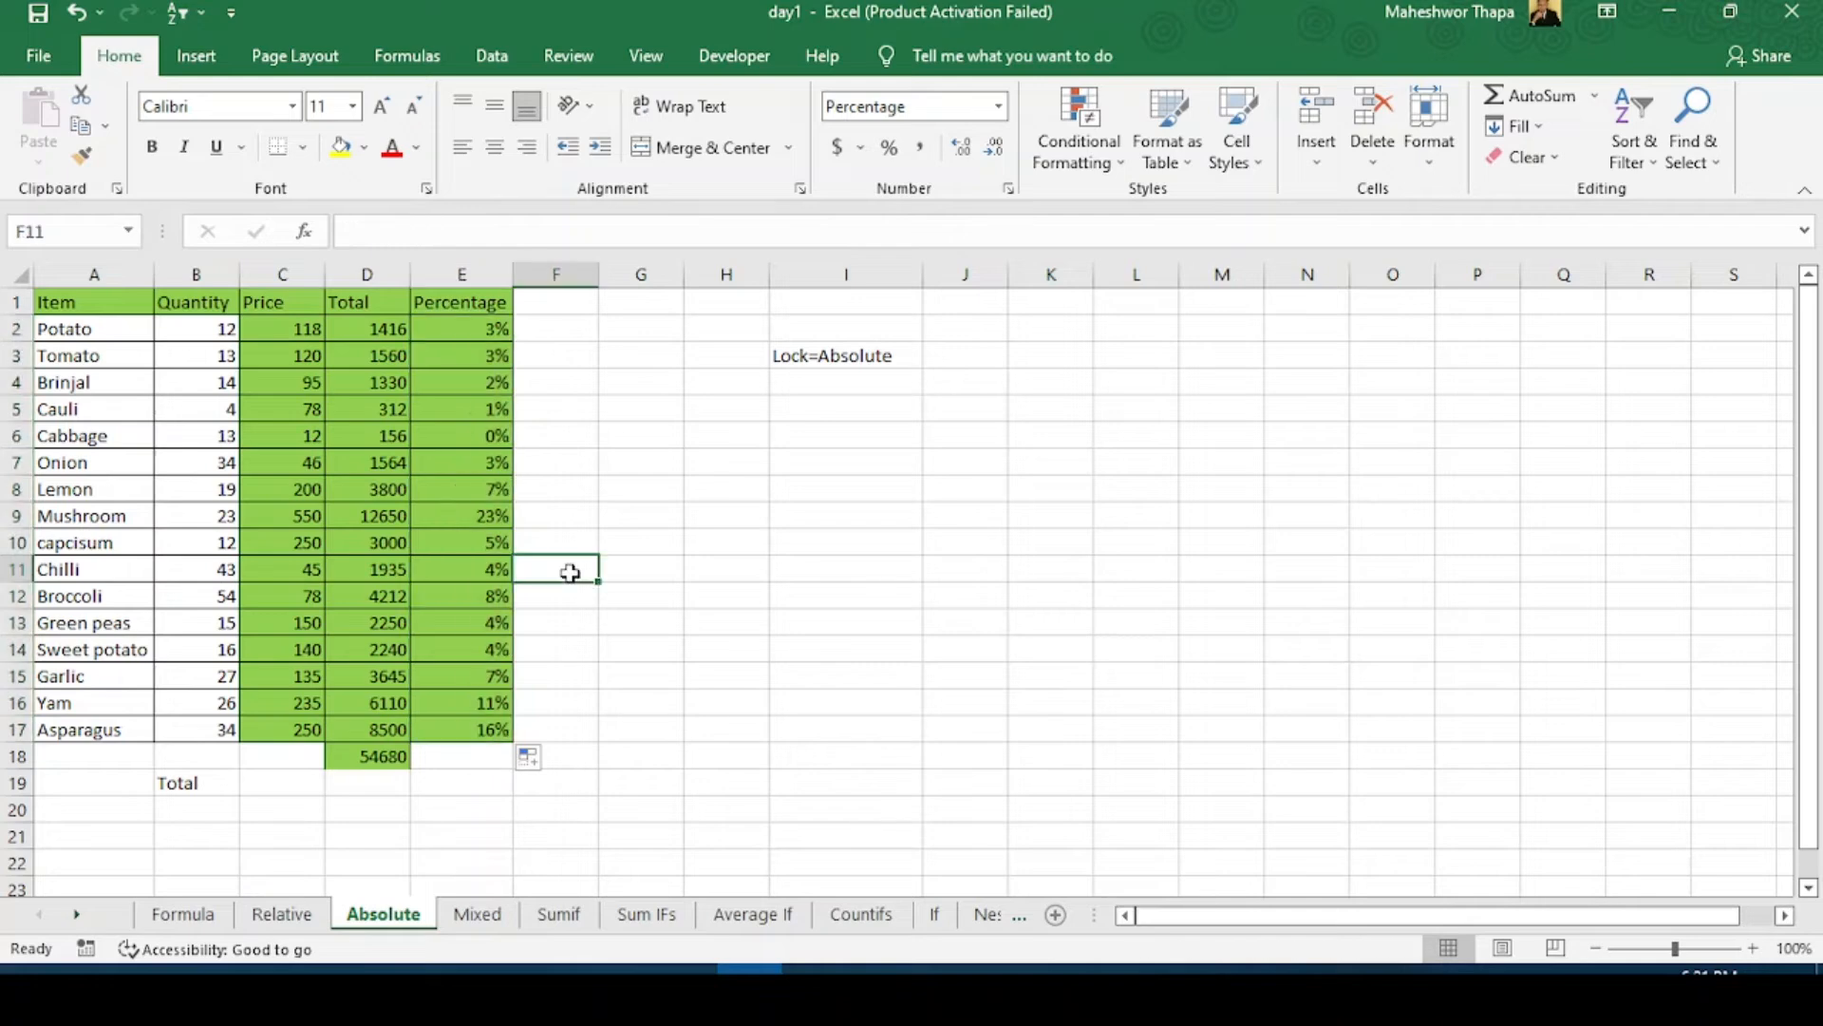
Step: Compare the relative and absolute references in the percentage formulas of E16 and E2
left_click(477, 714)
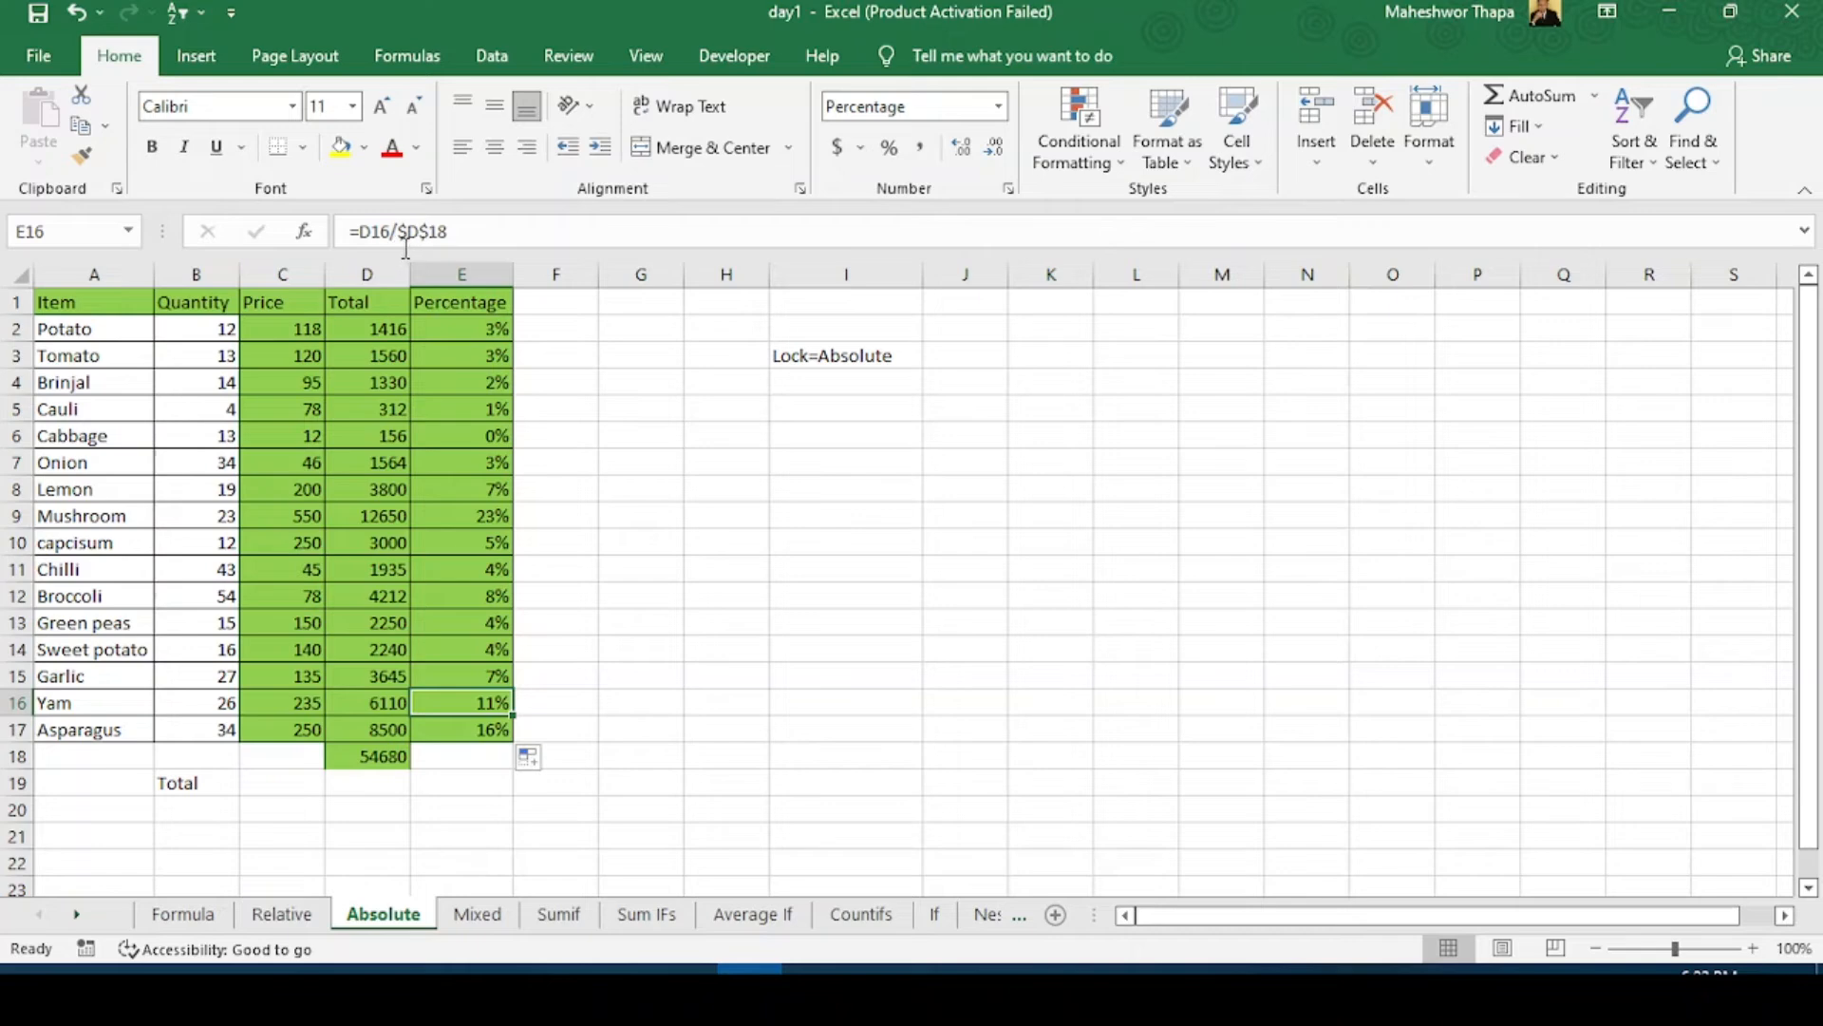
left_click(472, 328)
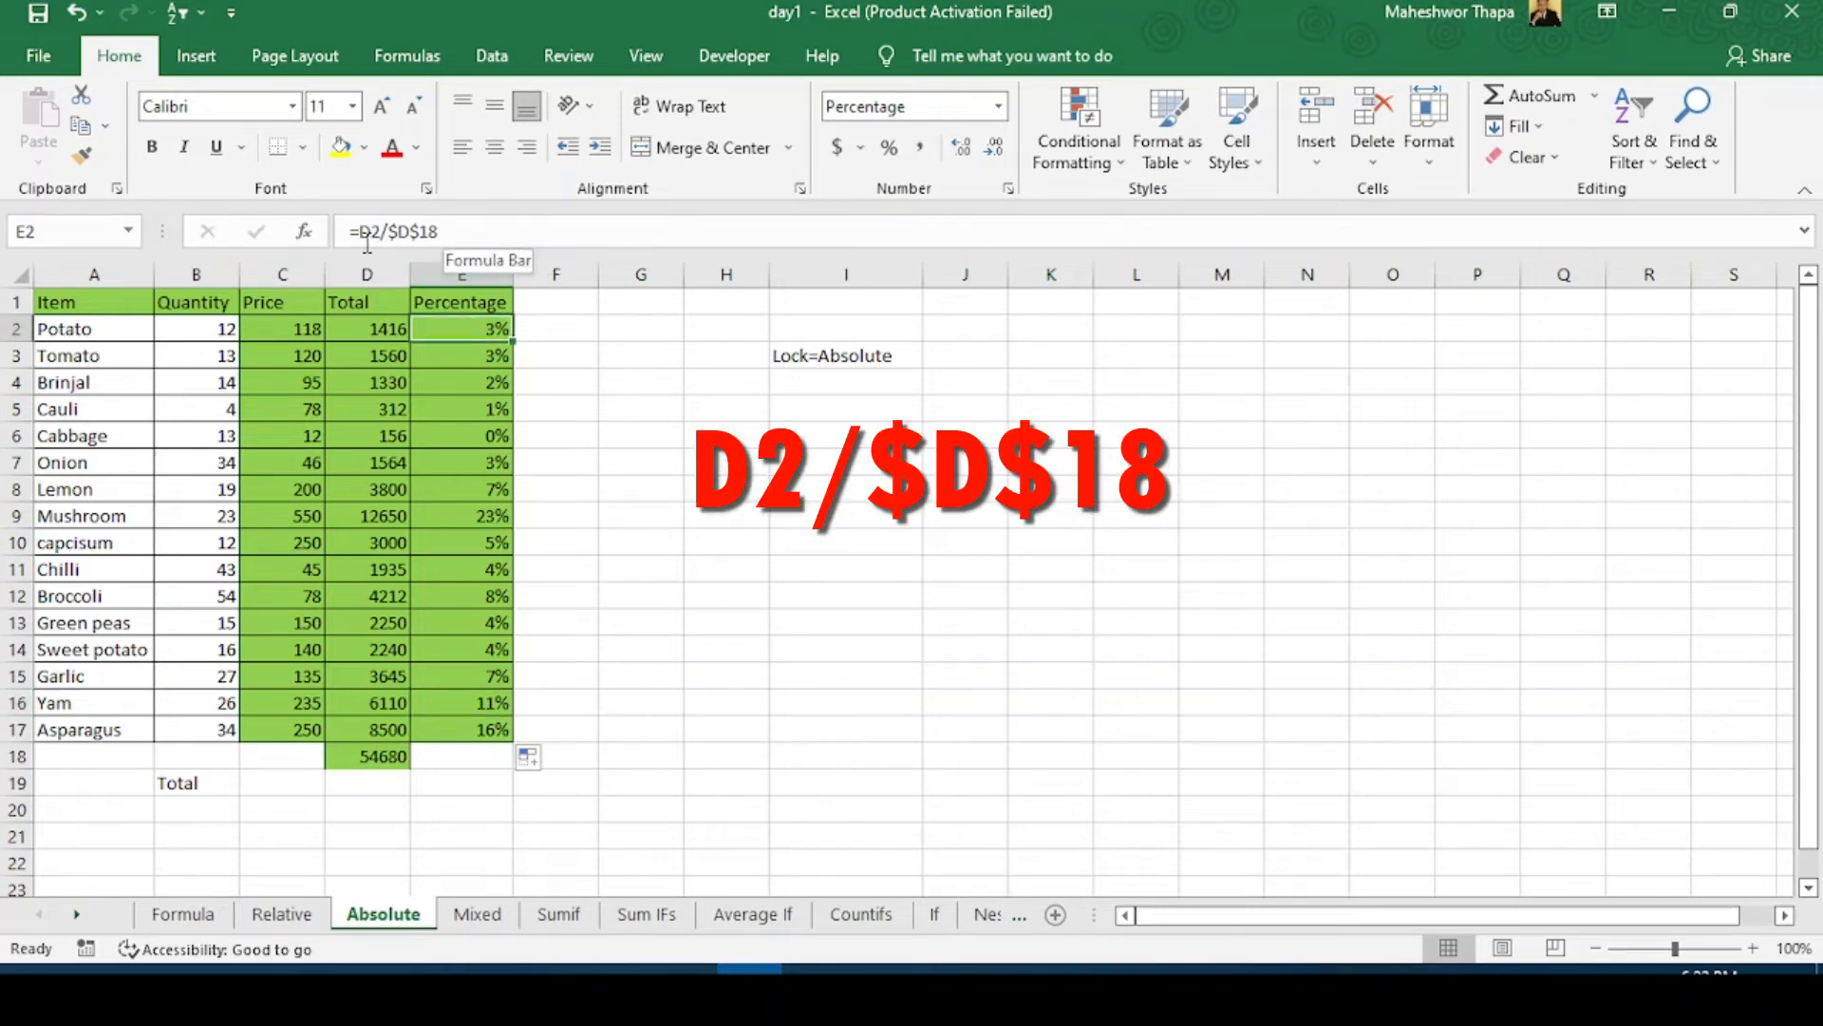
left_click(472, 709)
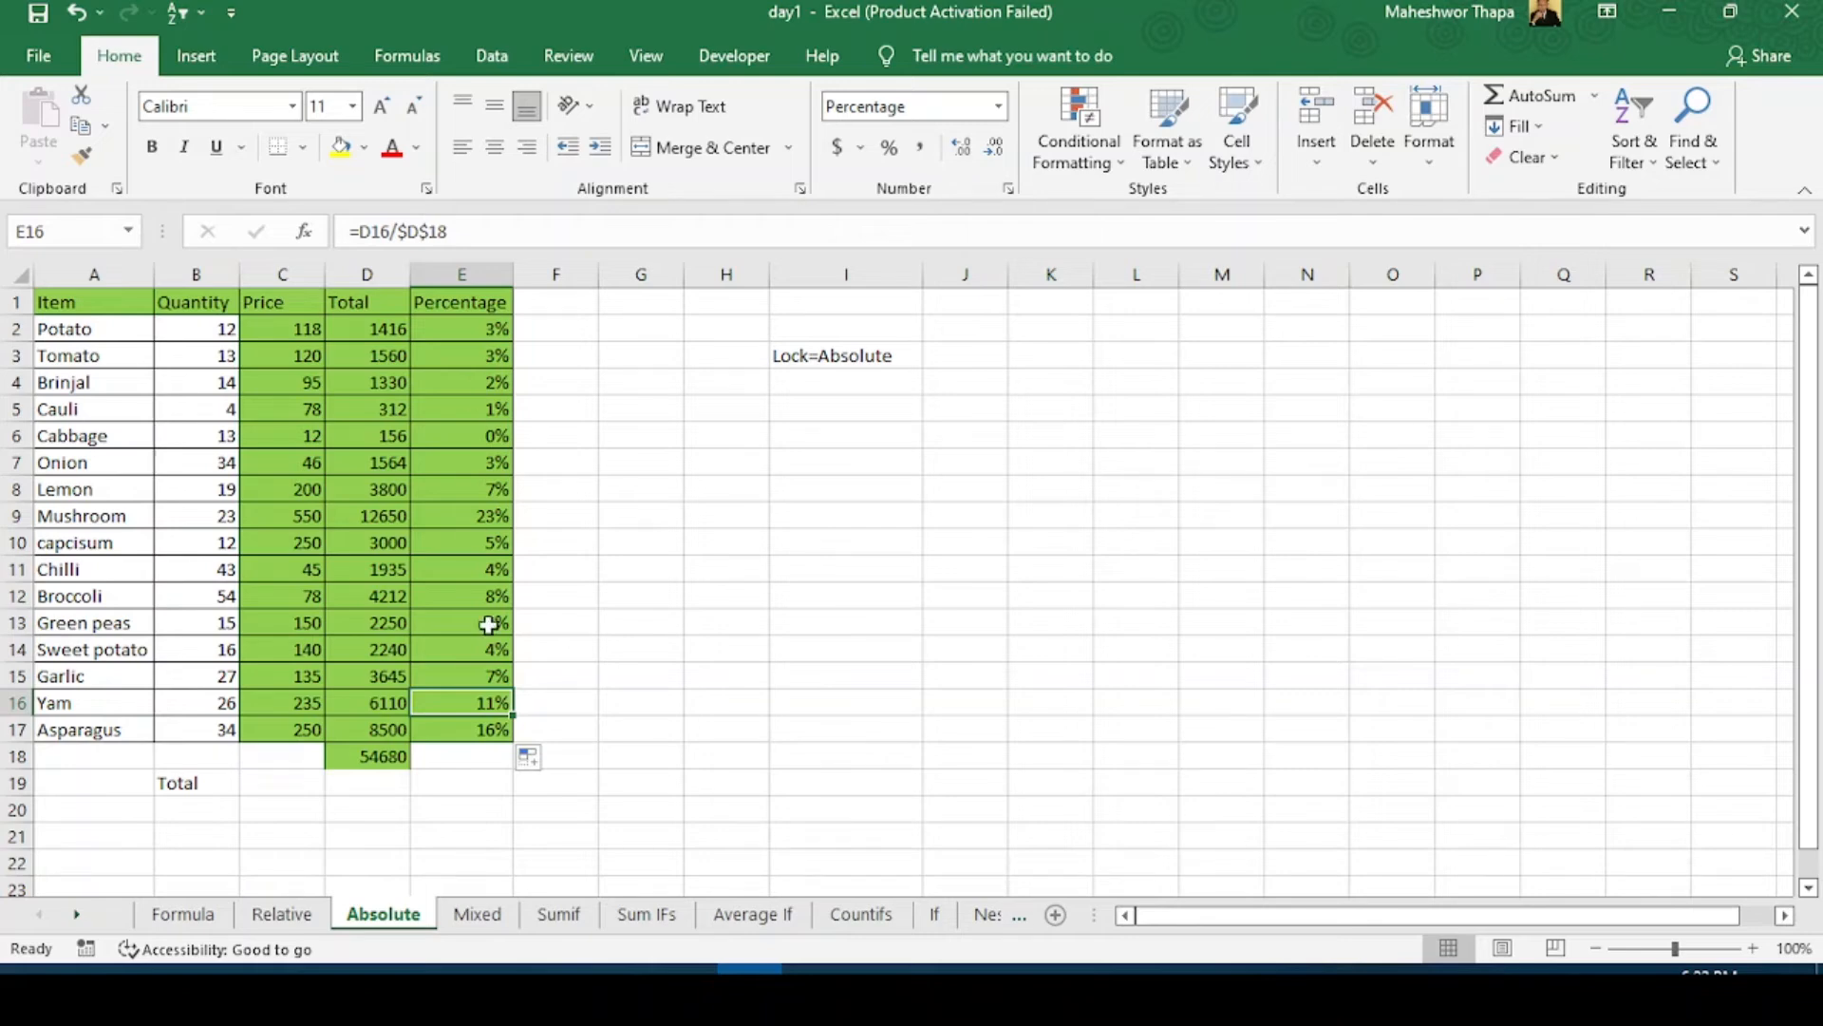
Step: Switch to the Mixed sheet and examine the Row Absolute and Column Absolute examples in K2:L3
left_click(480, 918)
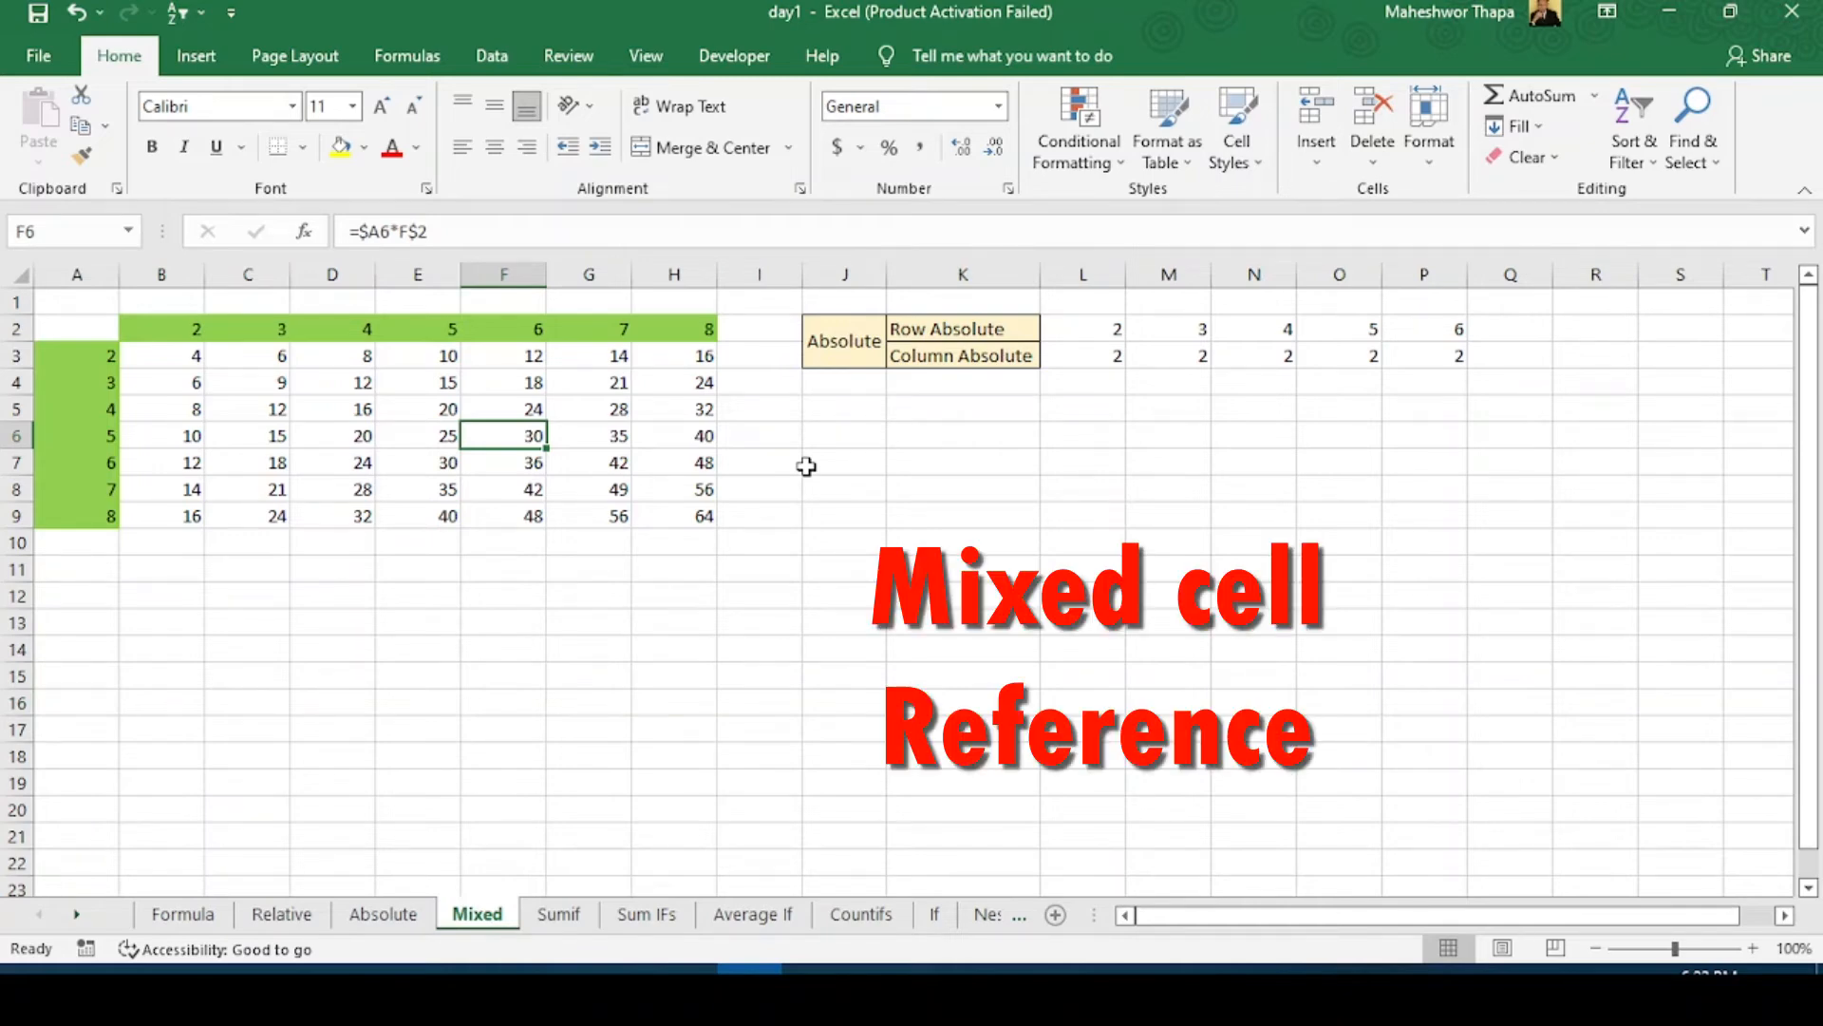
left_click(987, 330)
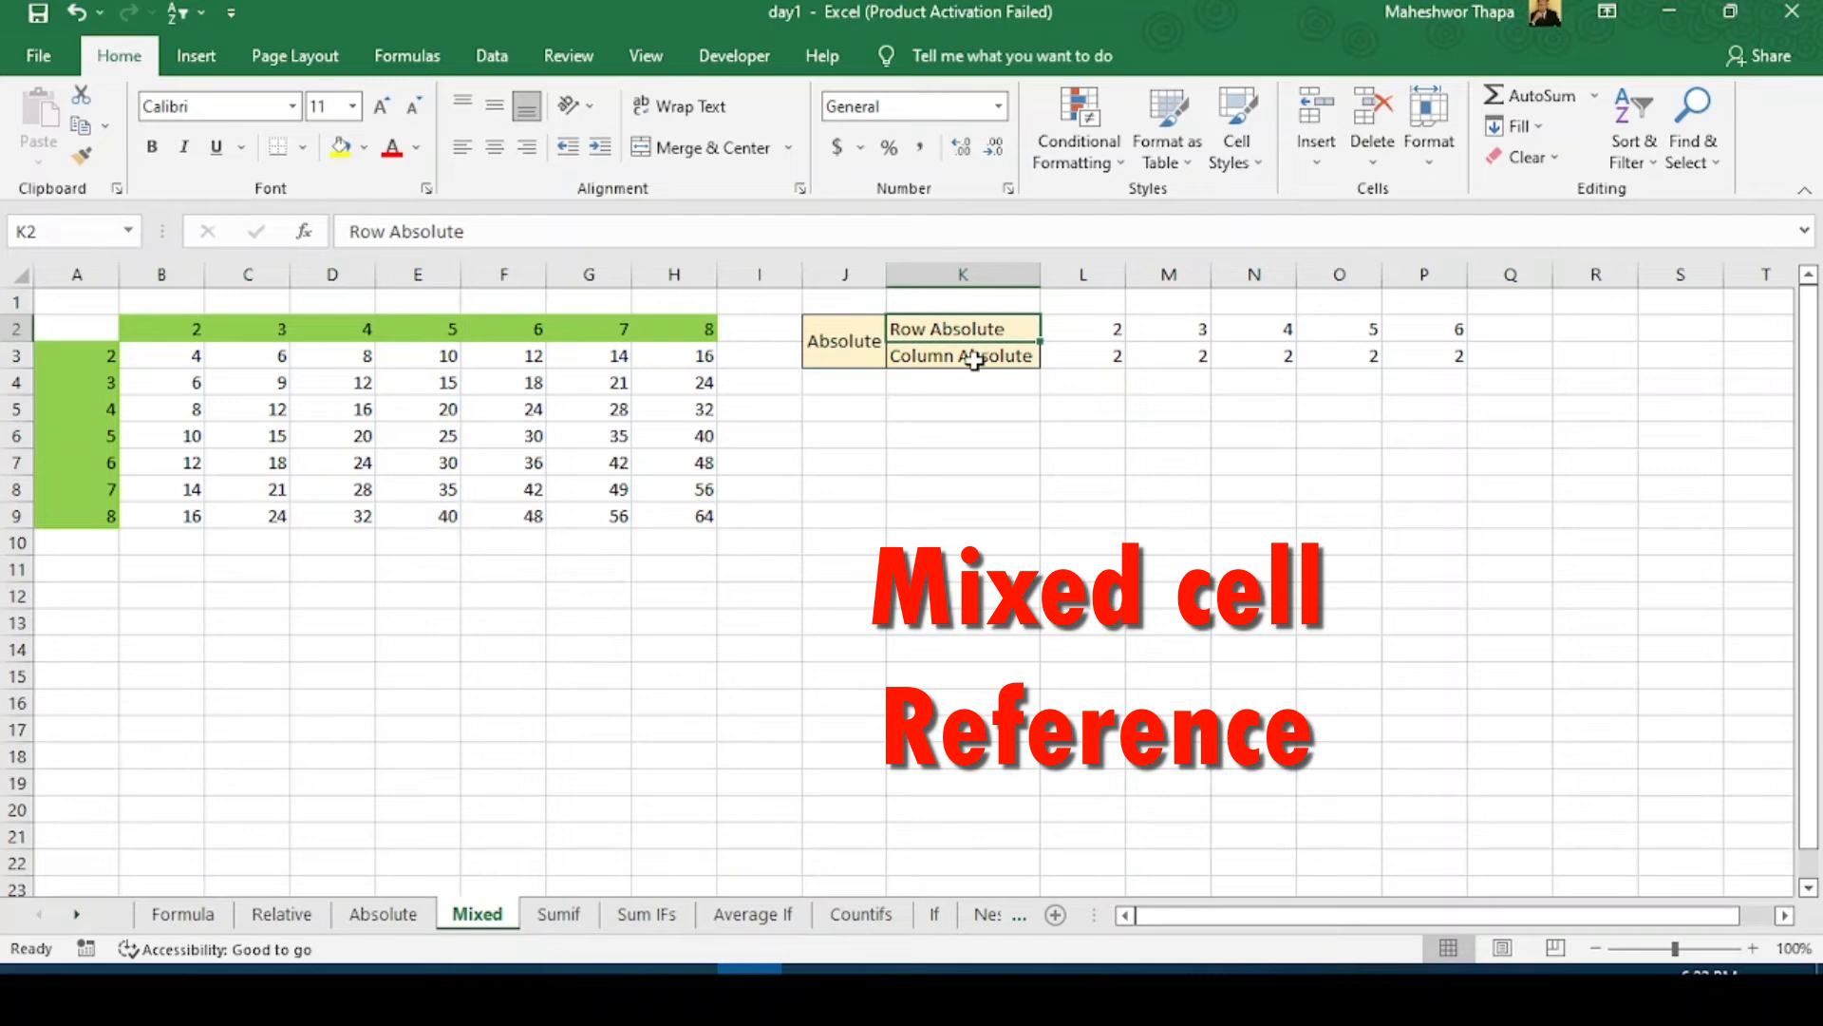
left_click(972, 359)
left_click(997, 328)
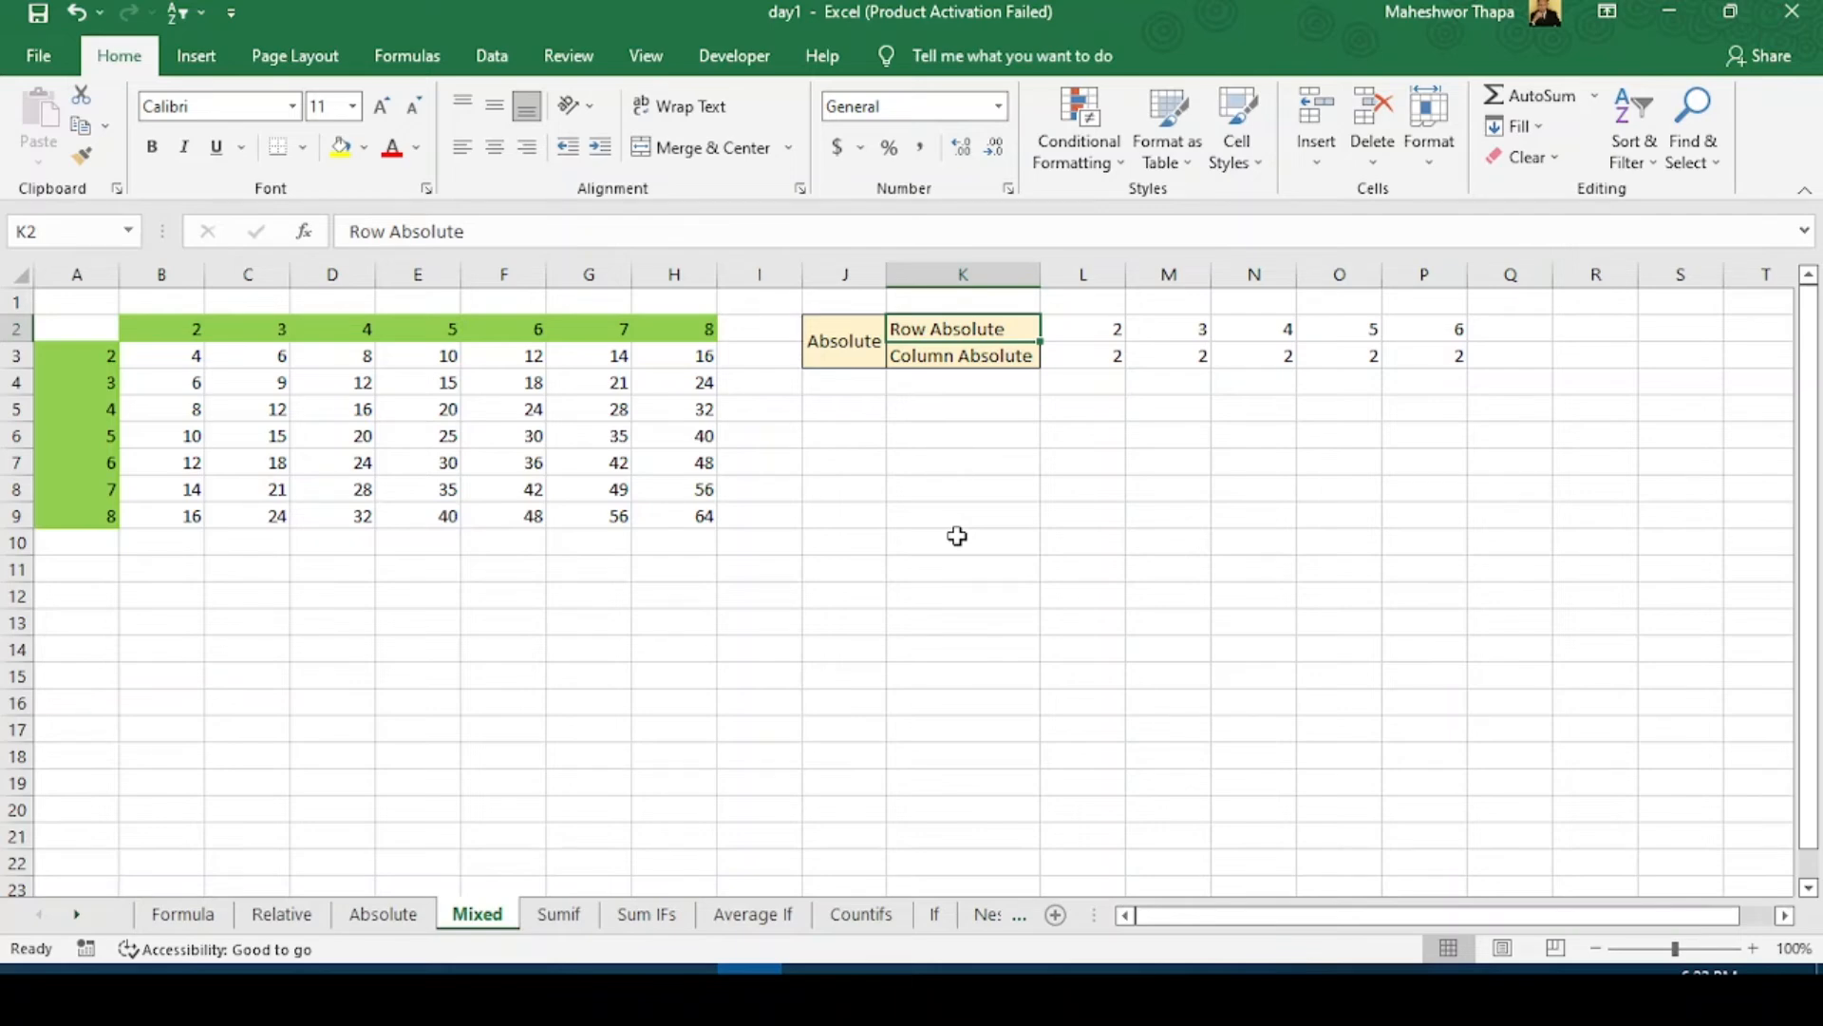
key("Right")
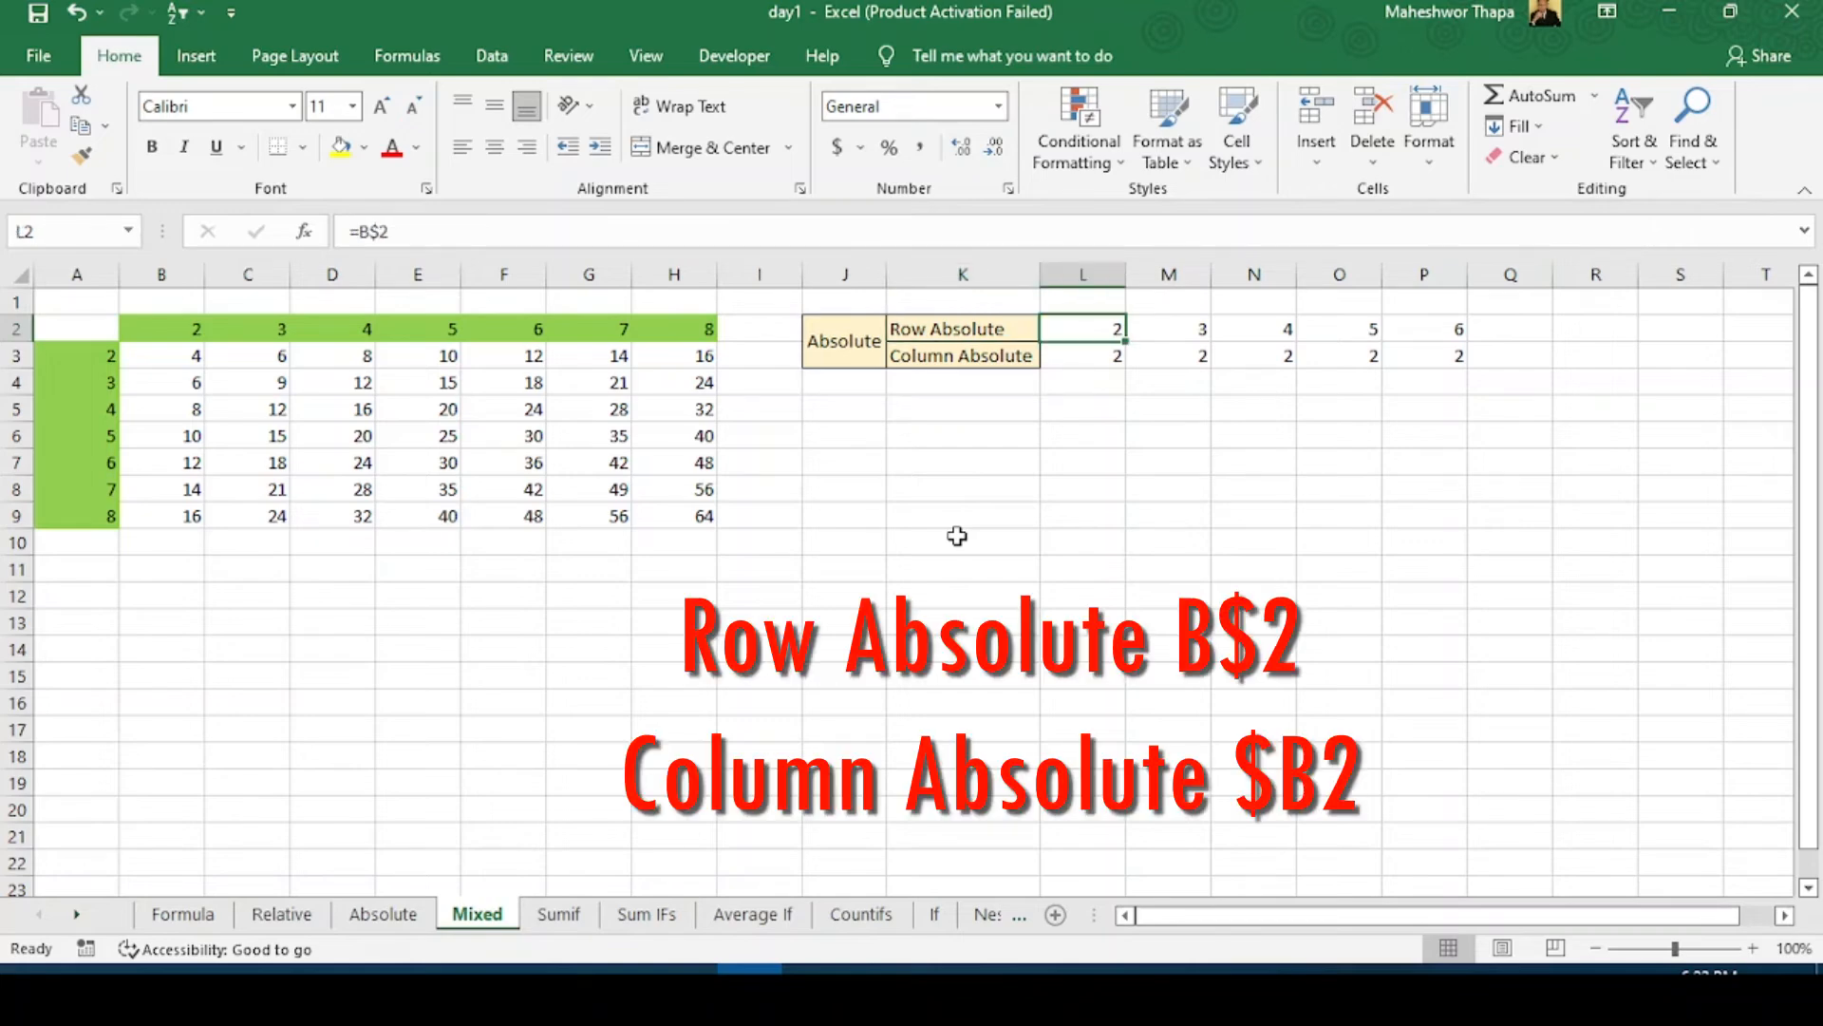
key("Down")
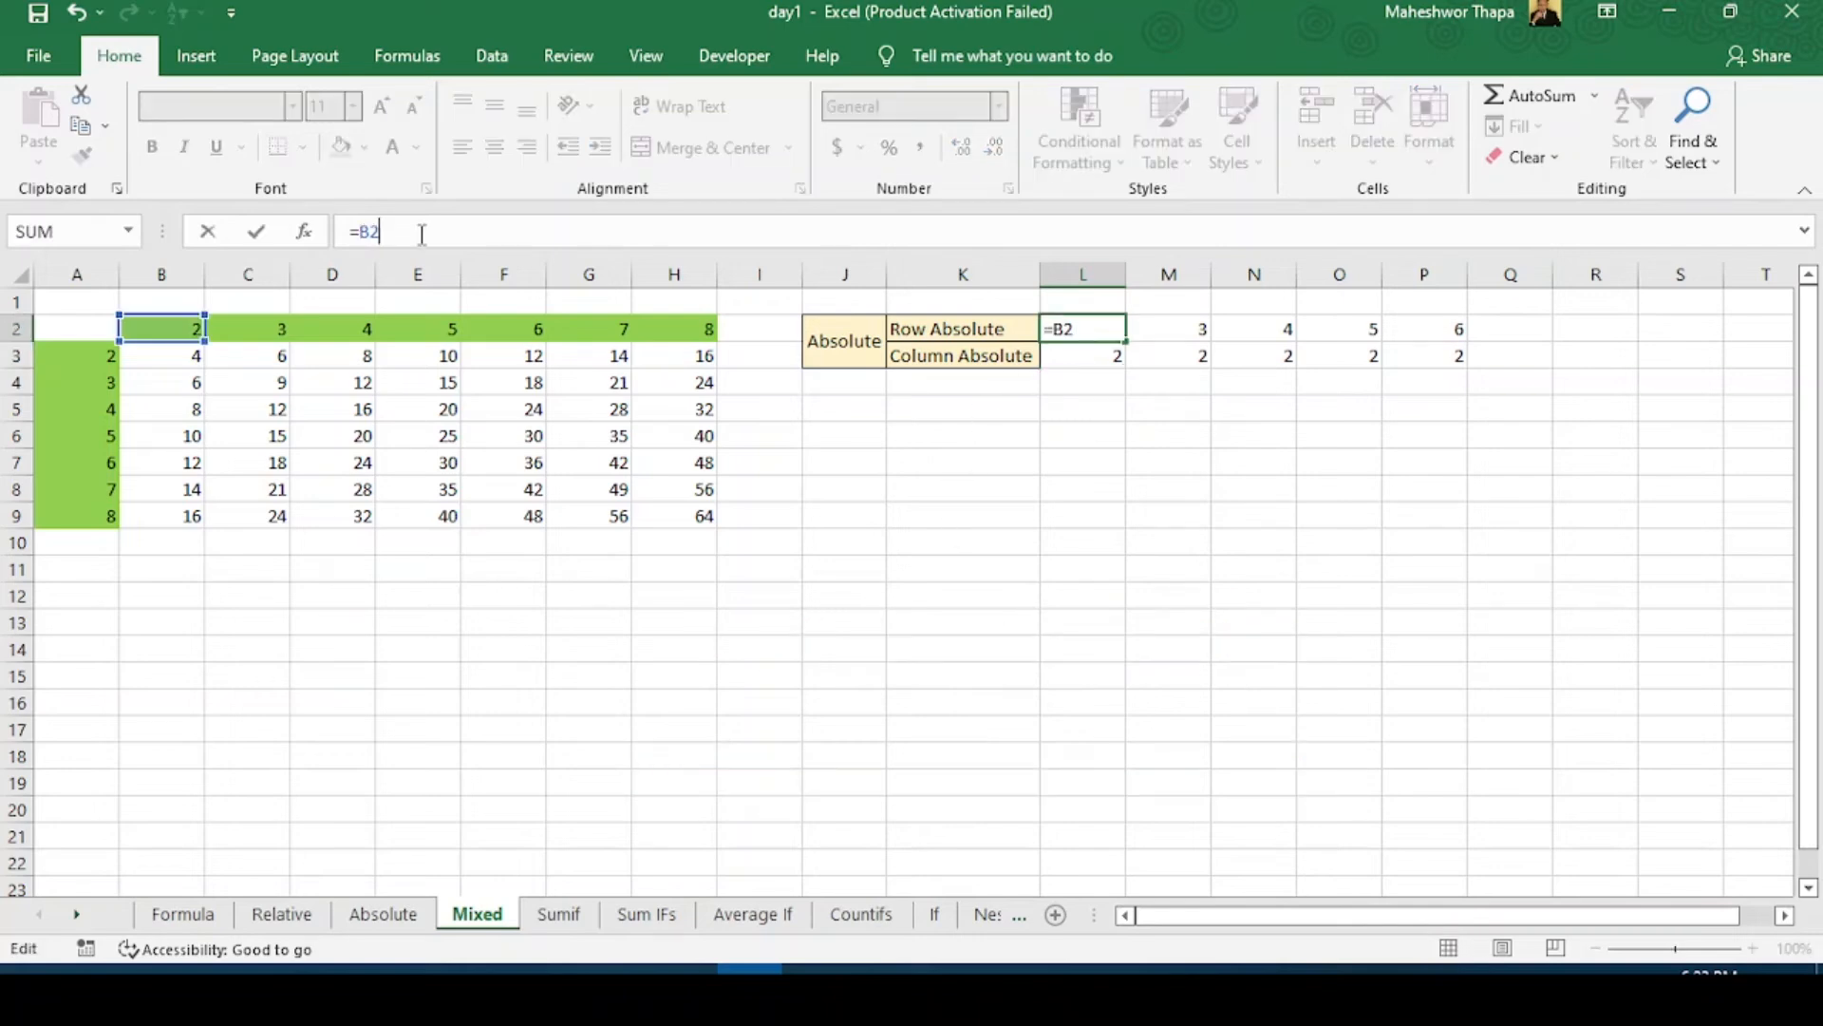
Step: Reduce L2's Row Absolute formula to =B2 and lock only its row as =B$2
key("Return")
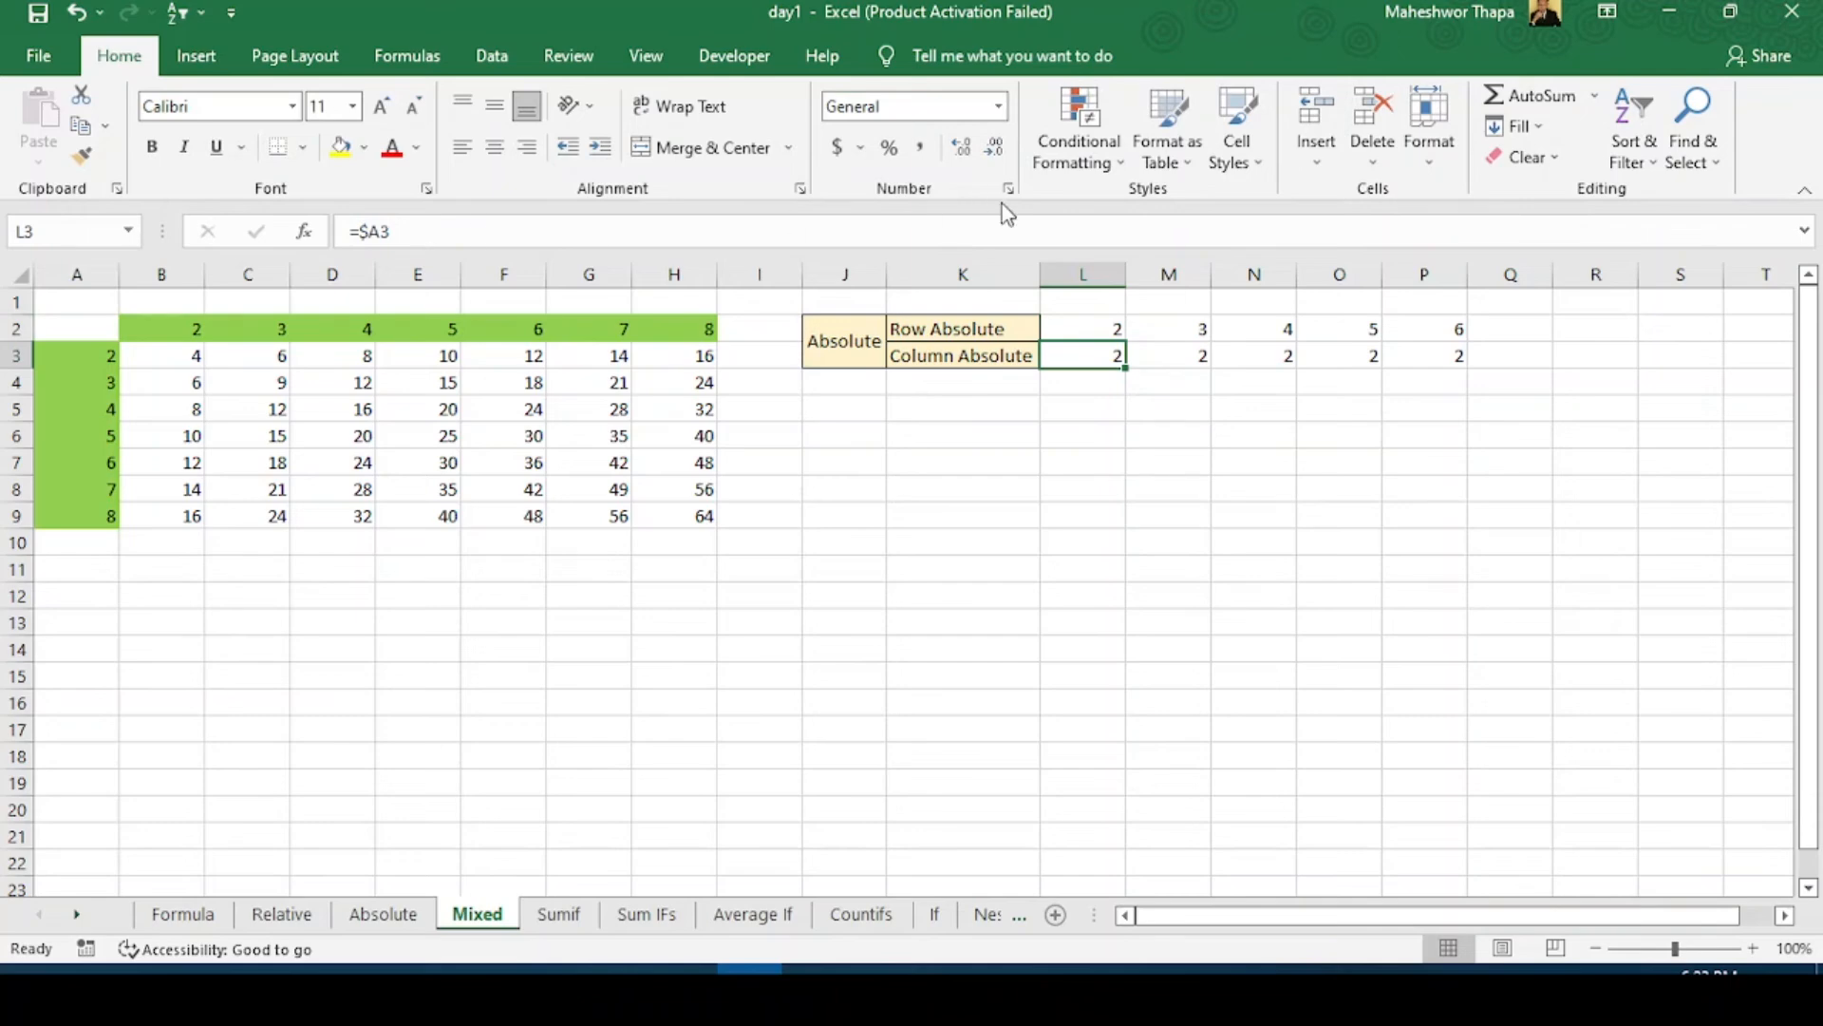
left_click(1079, 329)
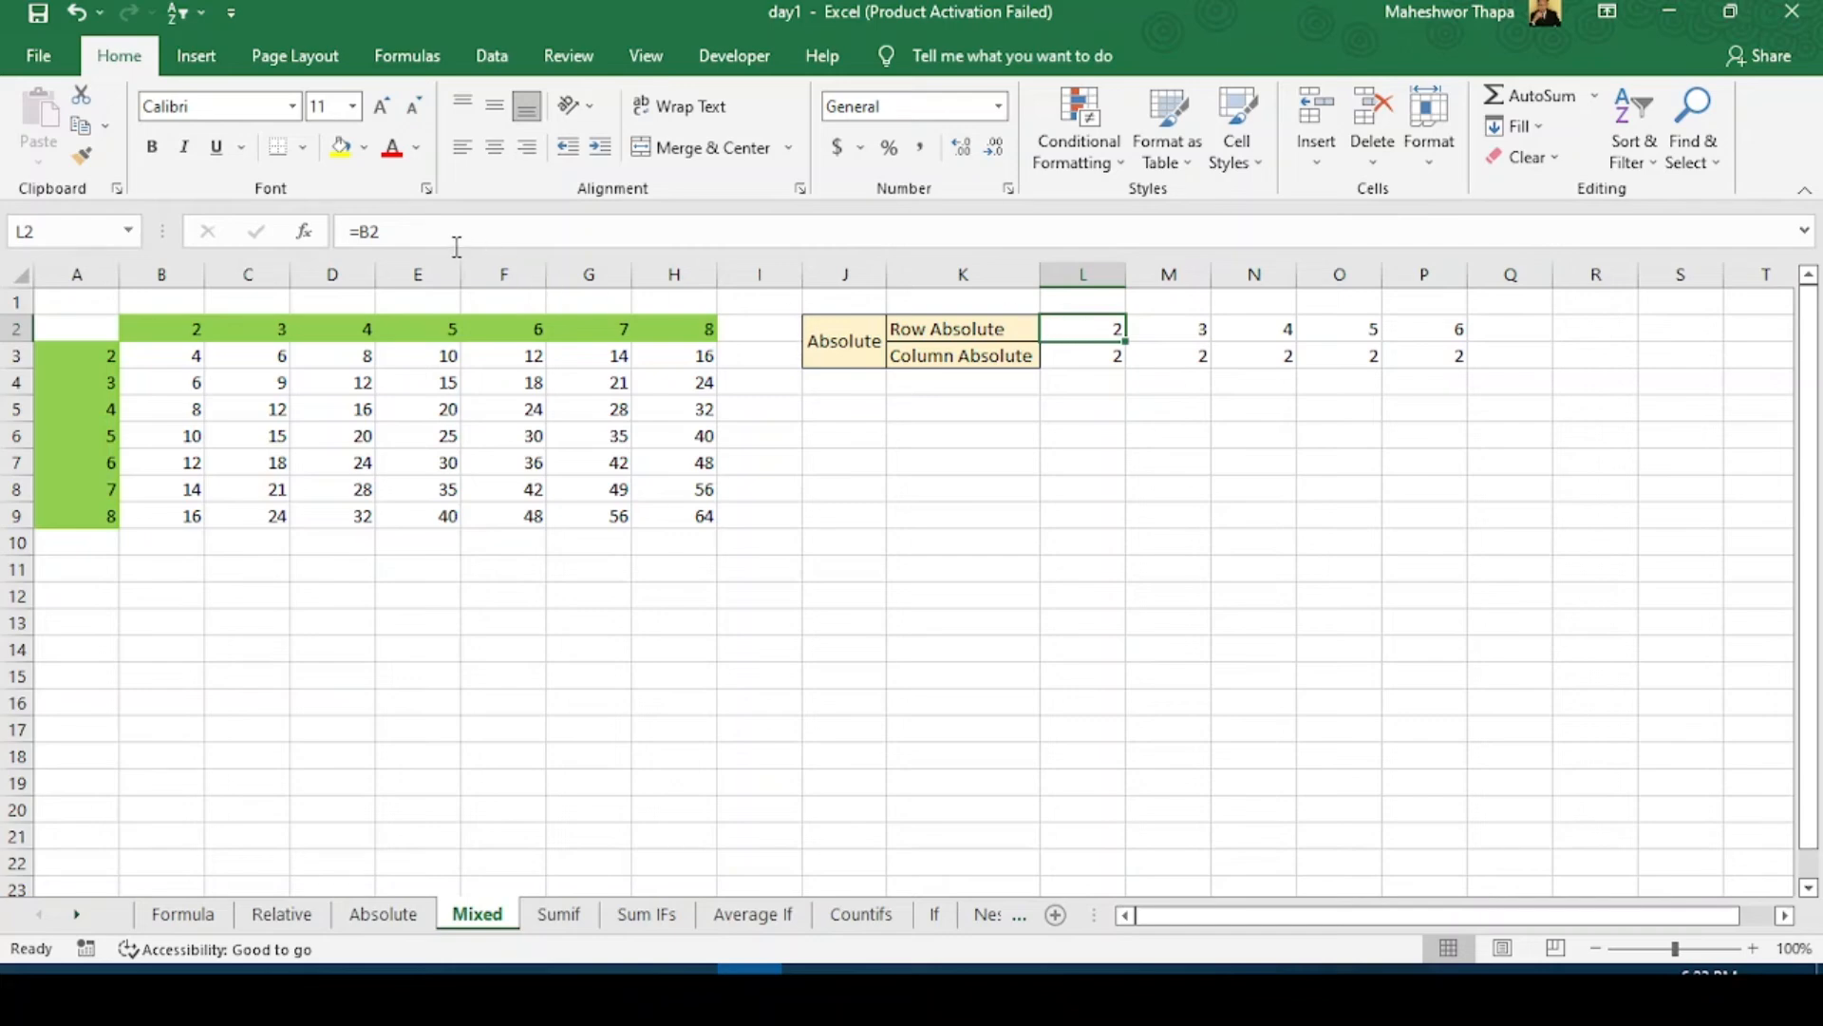
left_click(362, 233)
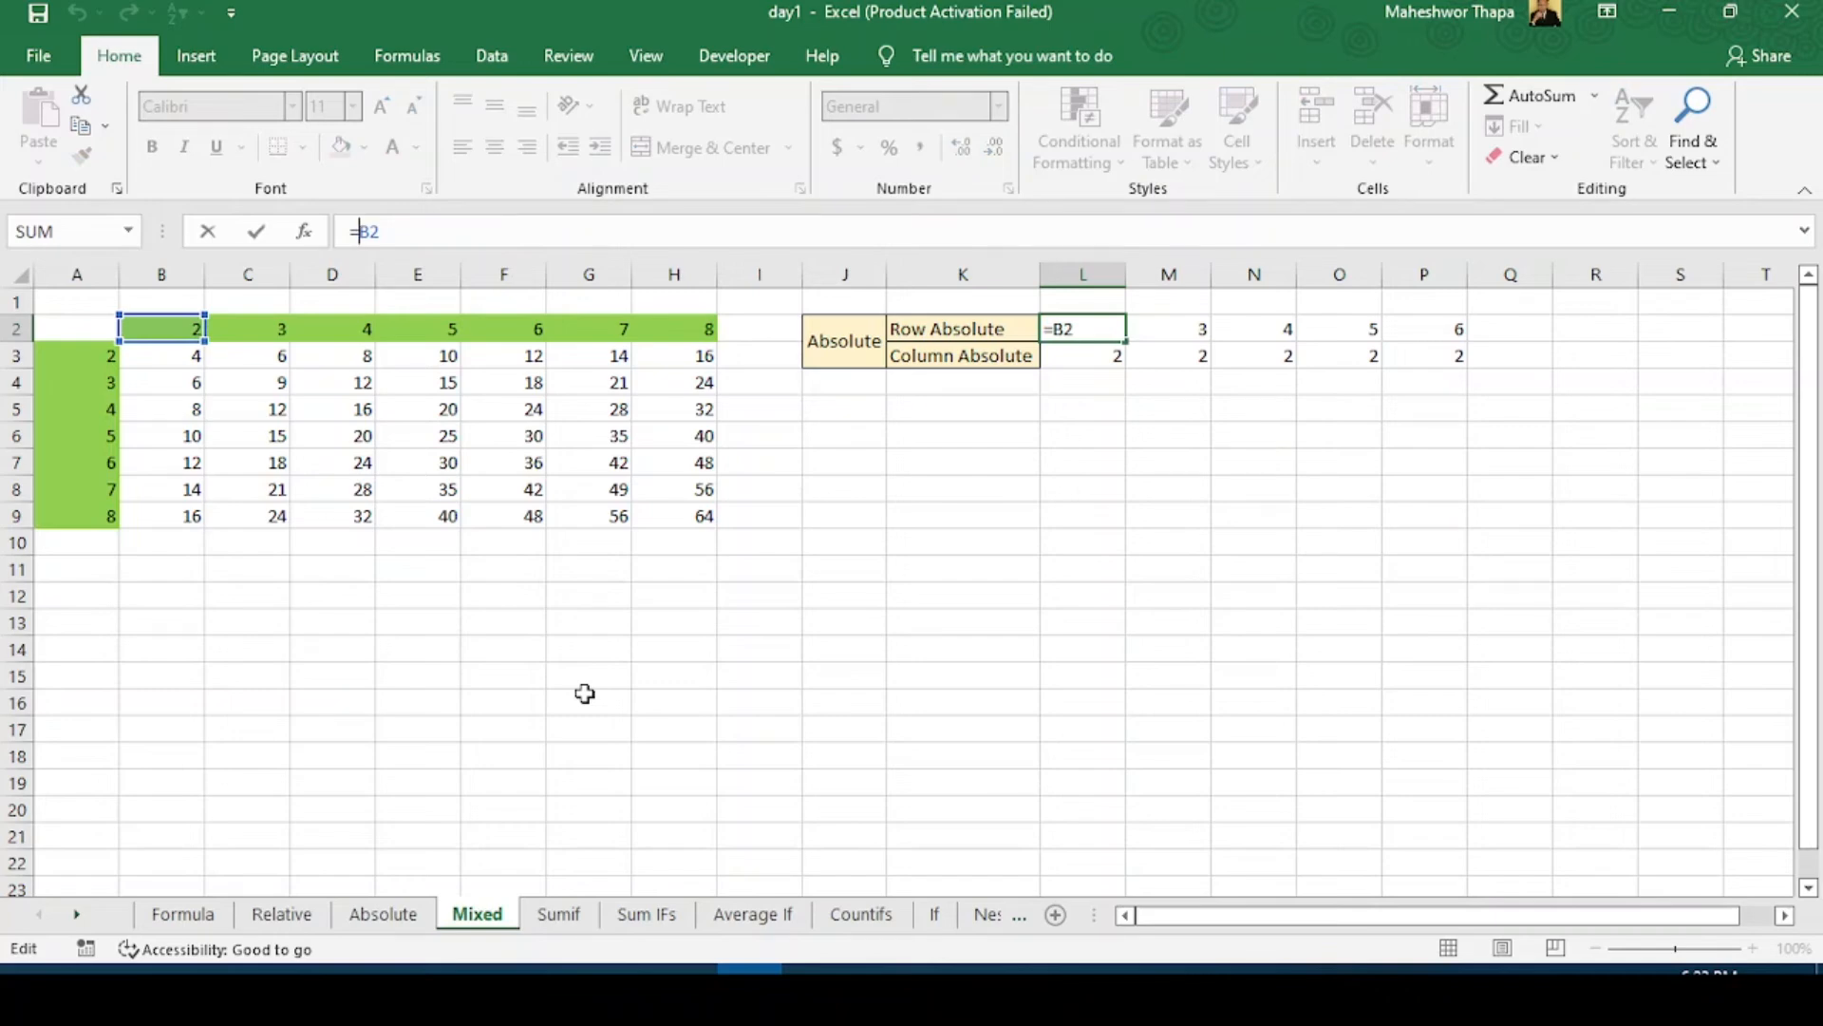
key("F4")
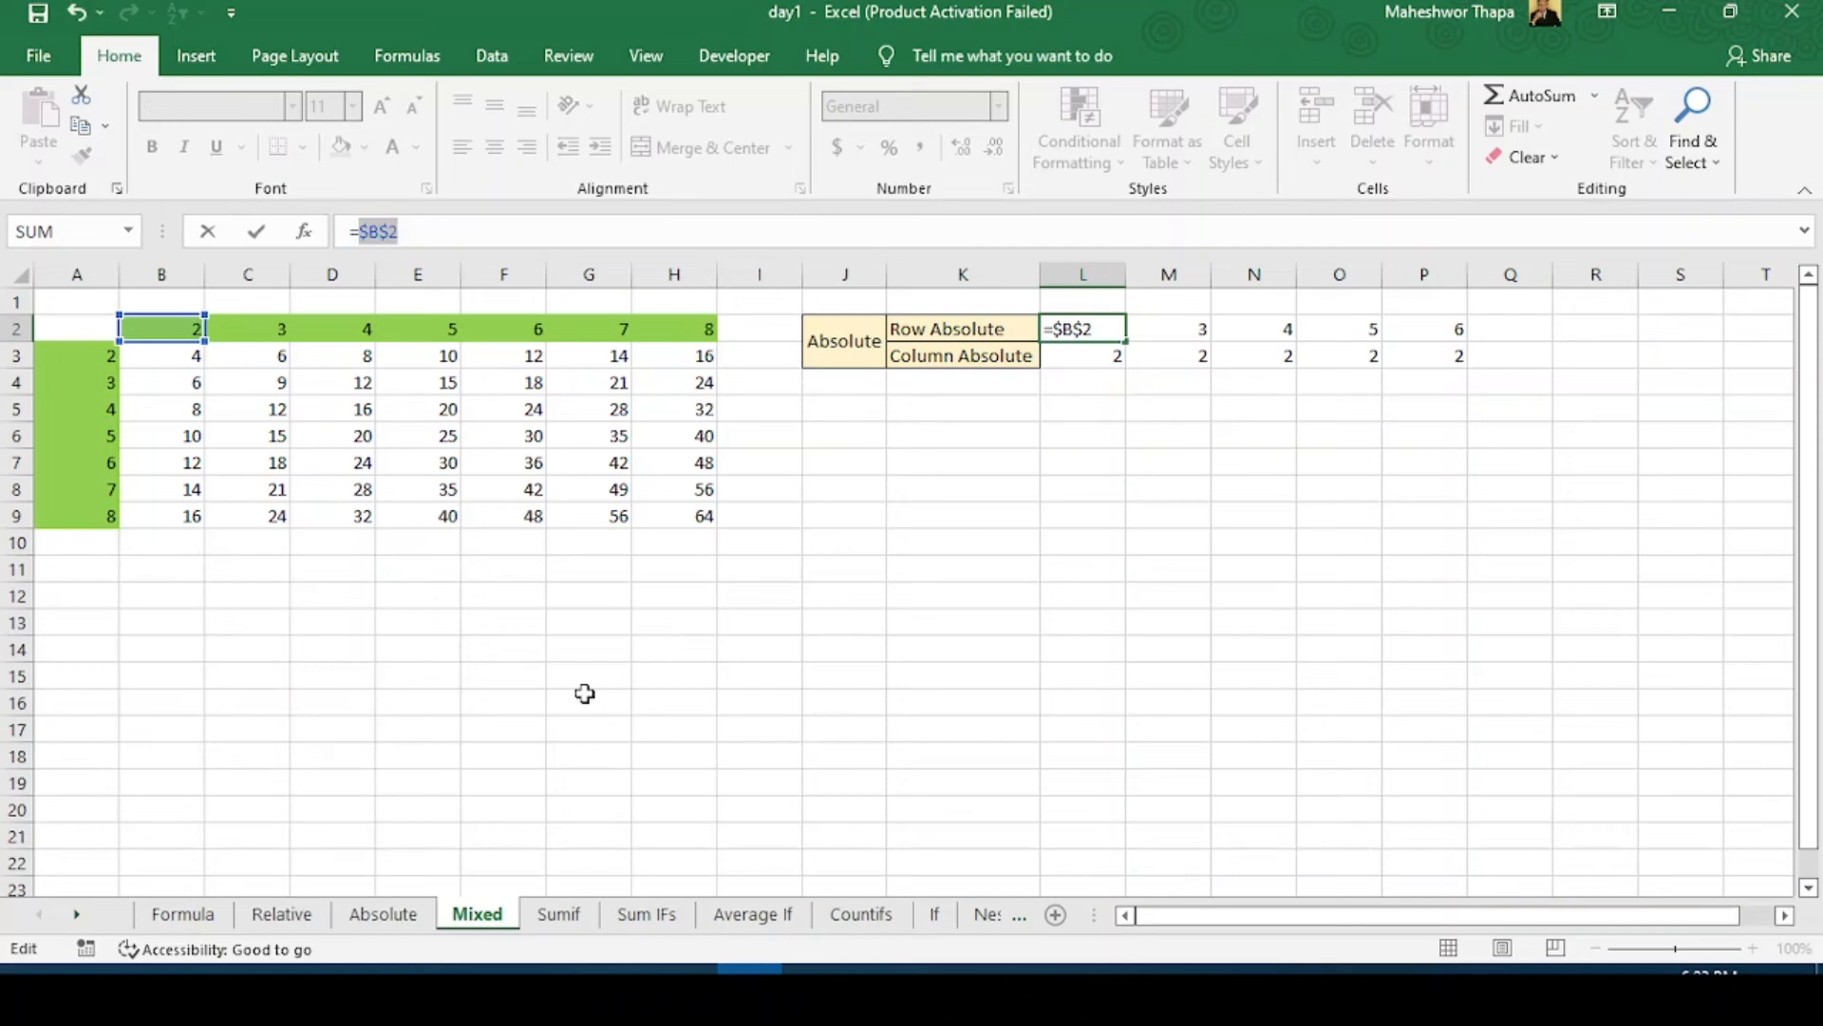
key("F4")
left_click(415, 237)
key("Return")
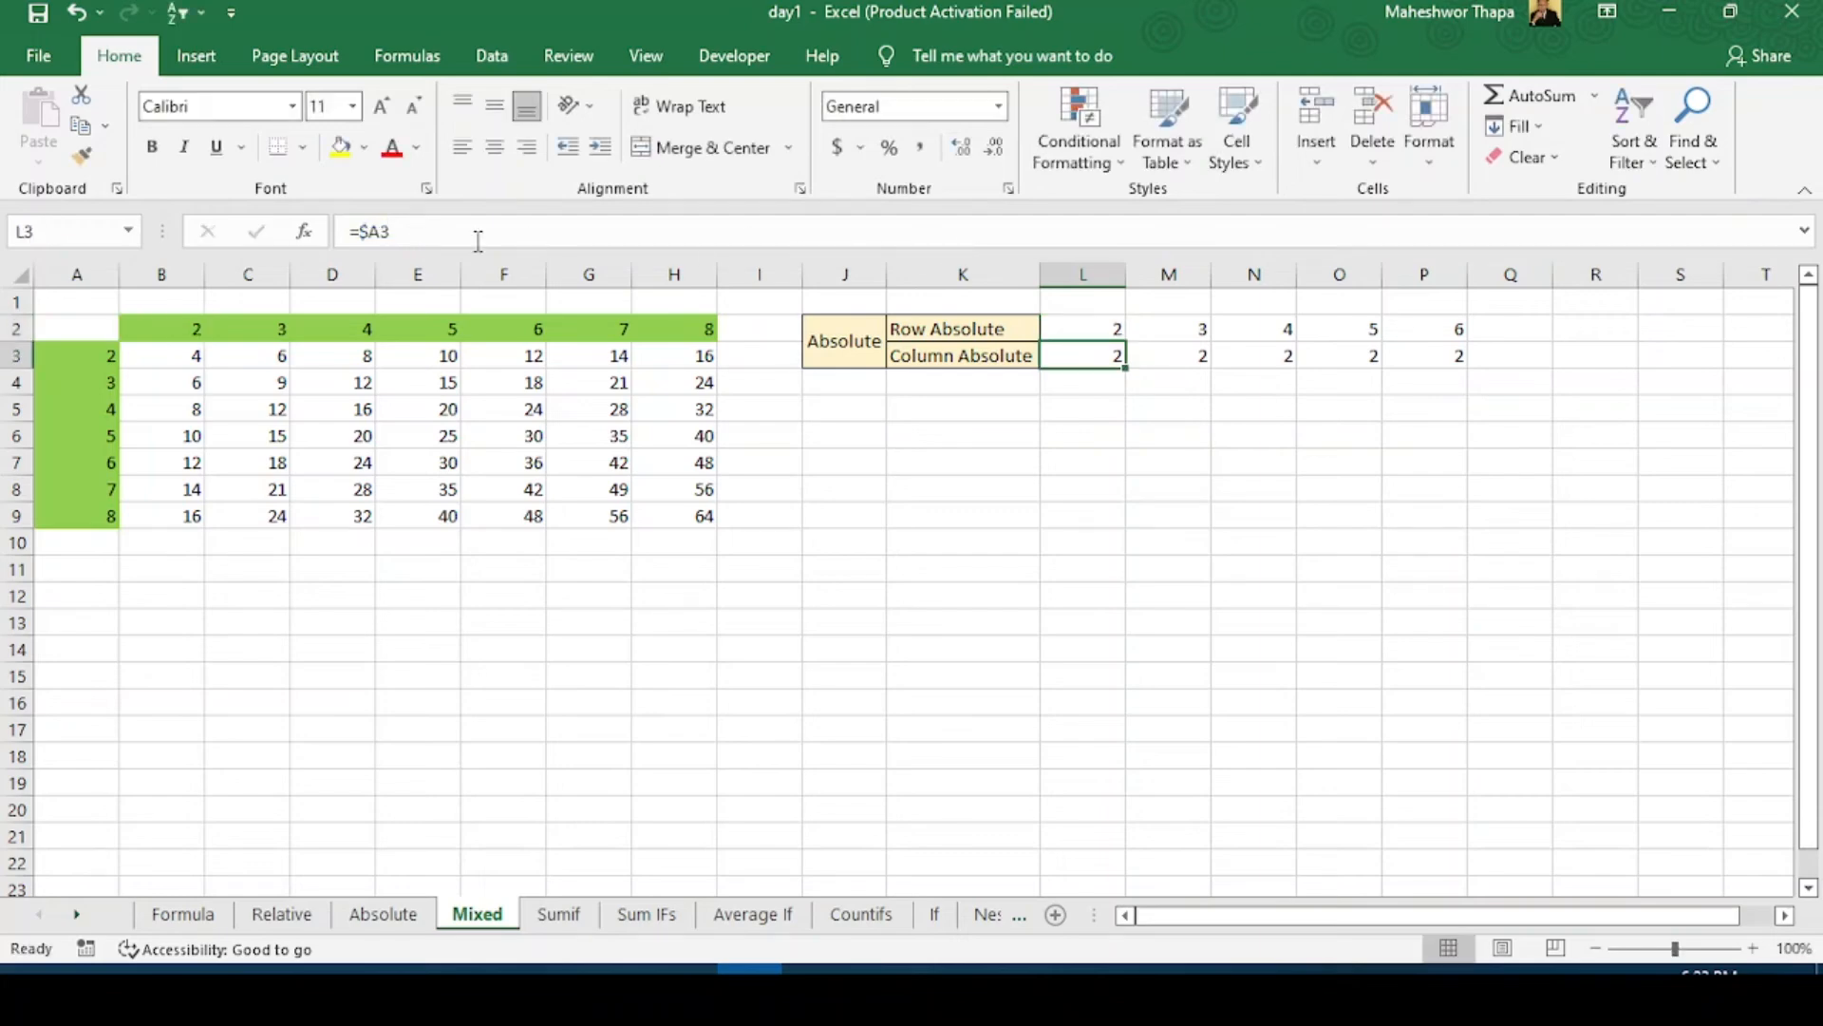
Step: Reduce L3's Column Absolute formula to =A3 and lock only its column as =$A3
left_click(377, 232)
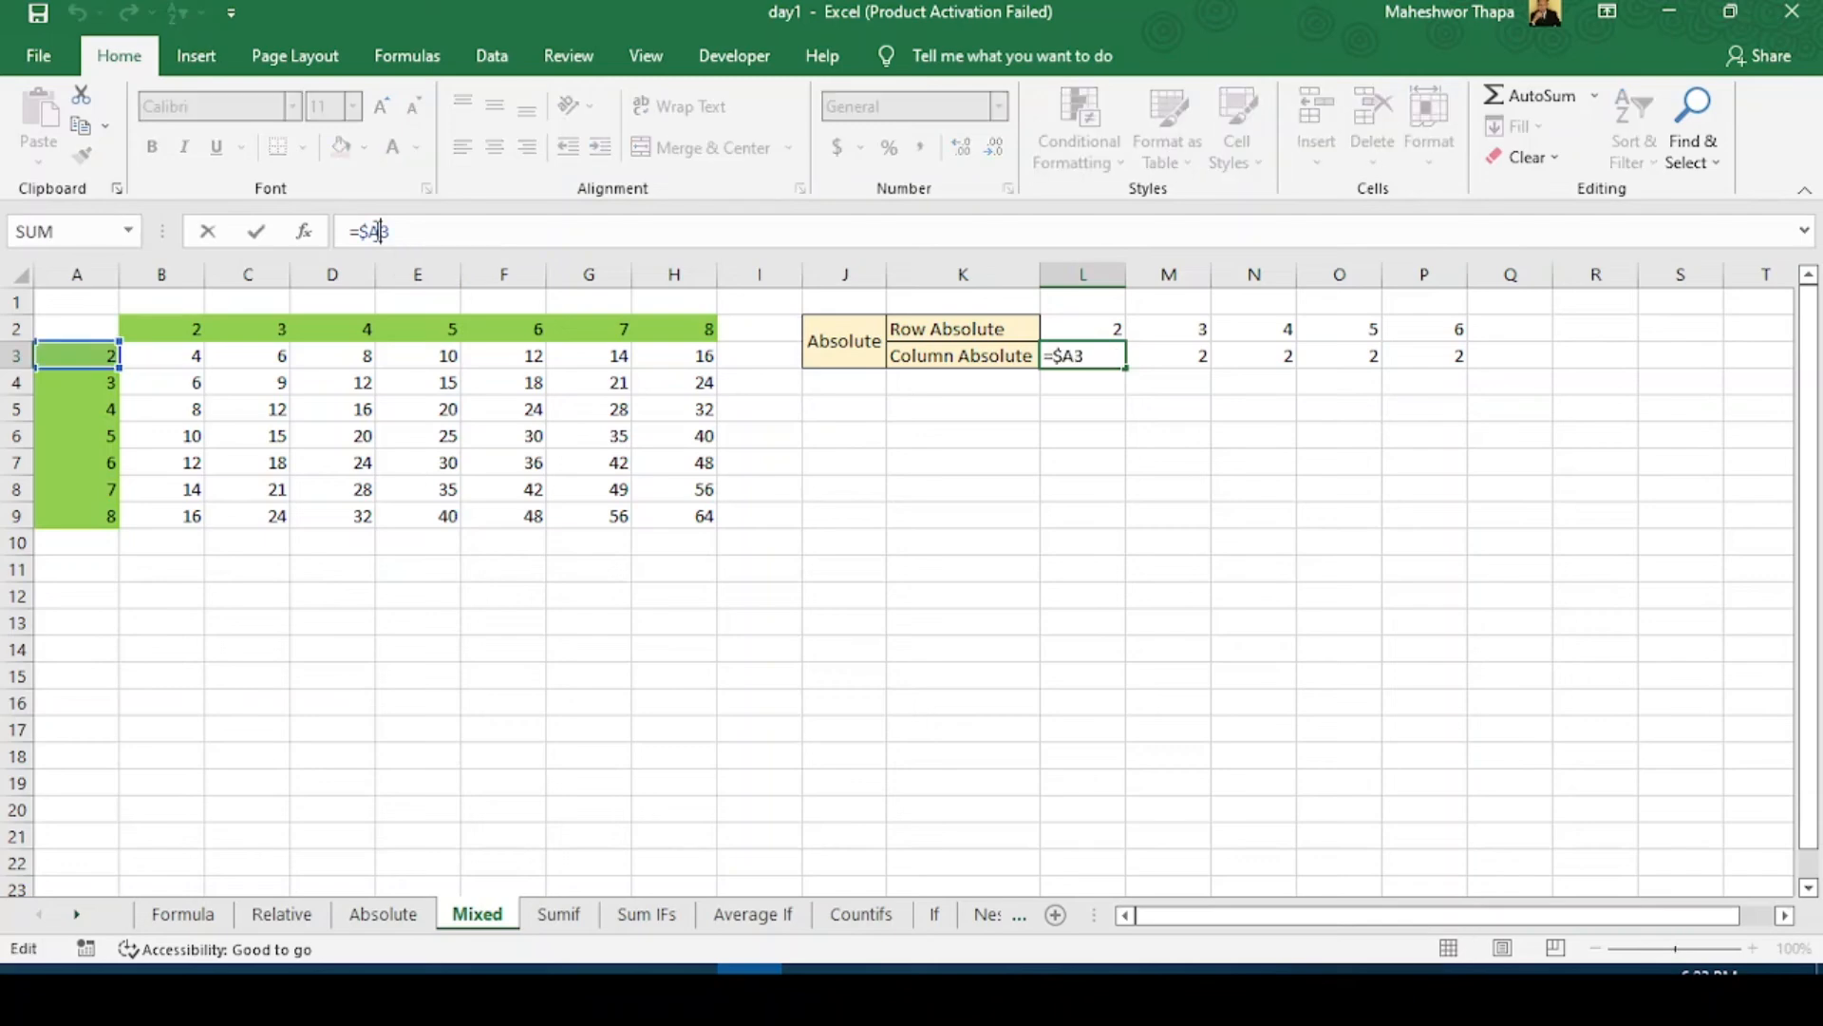
key("Return")
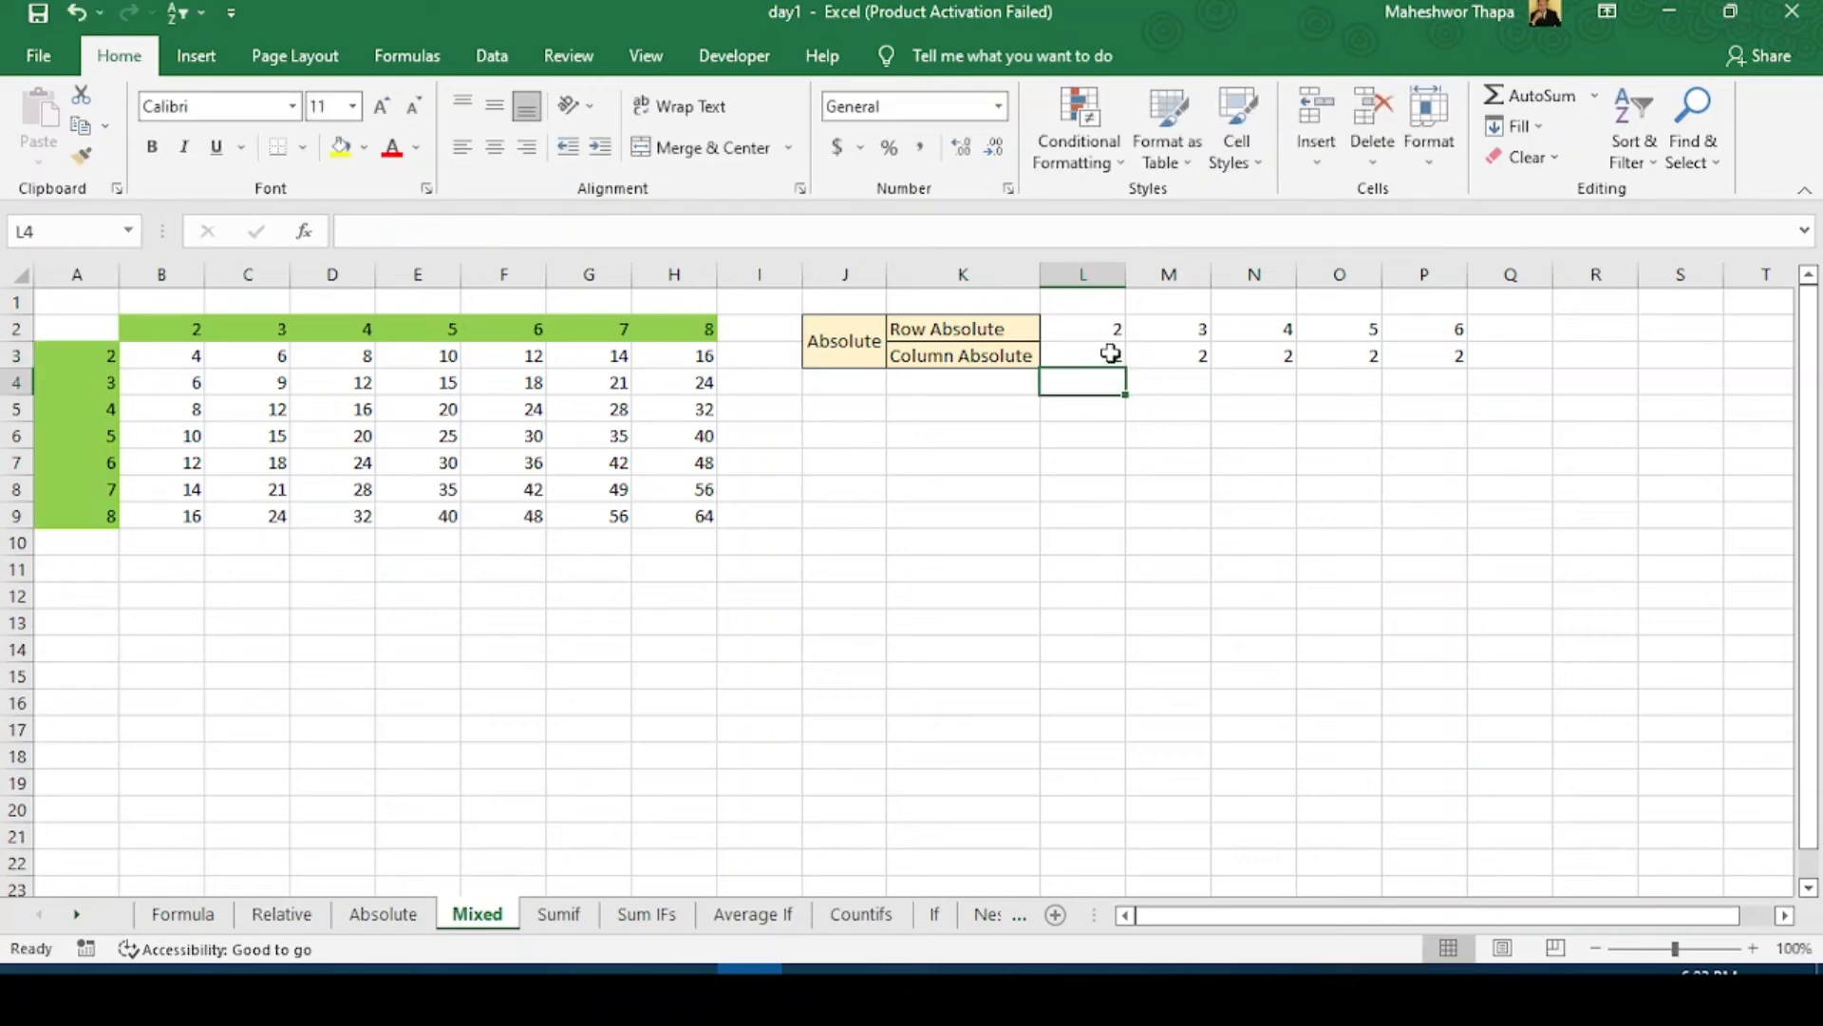
left_click(1108, 354)
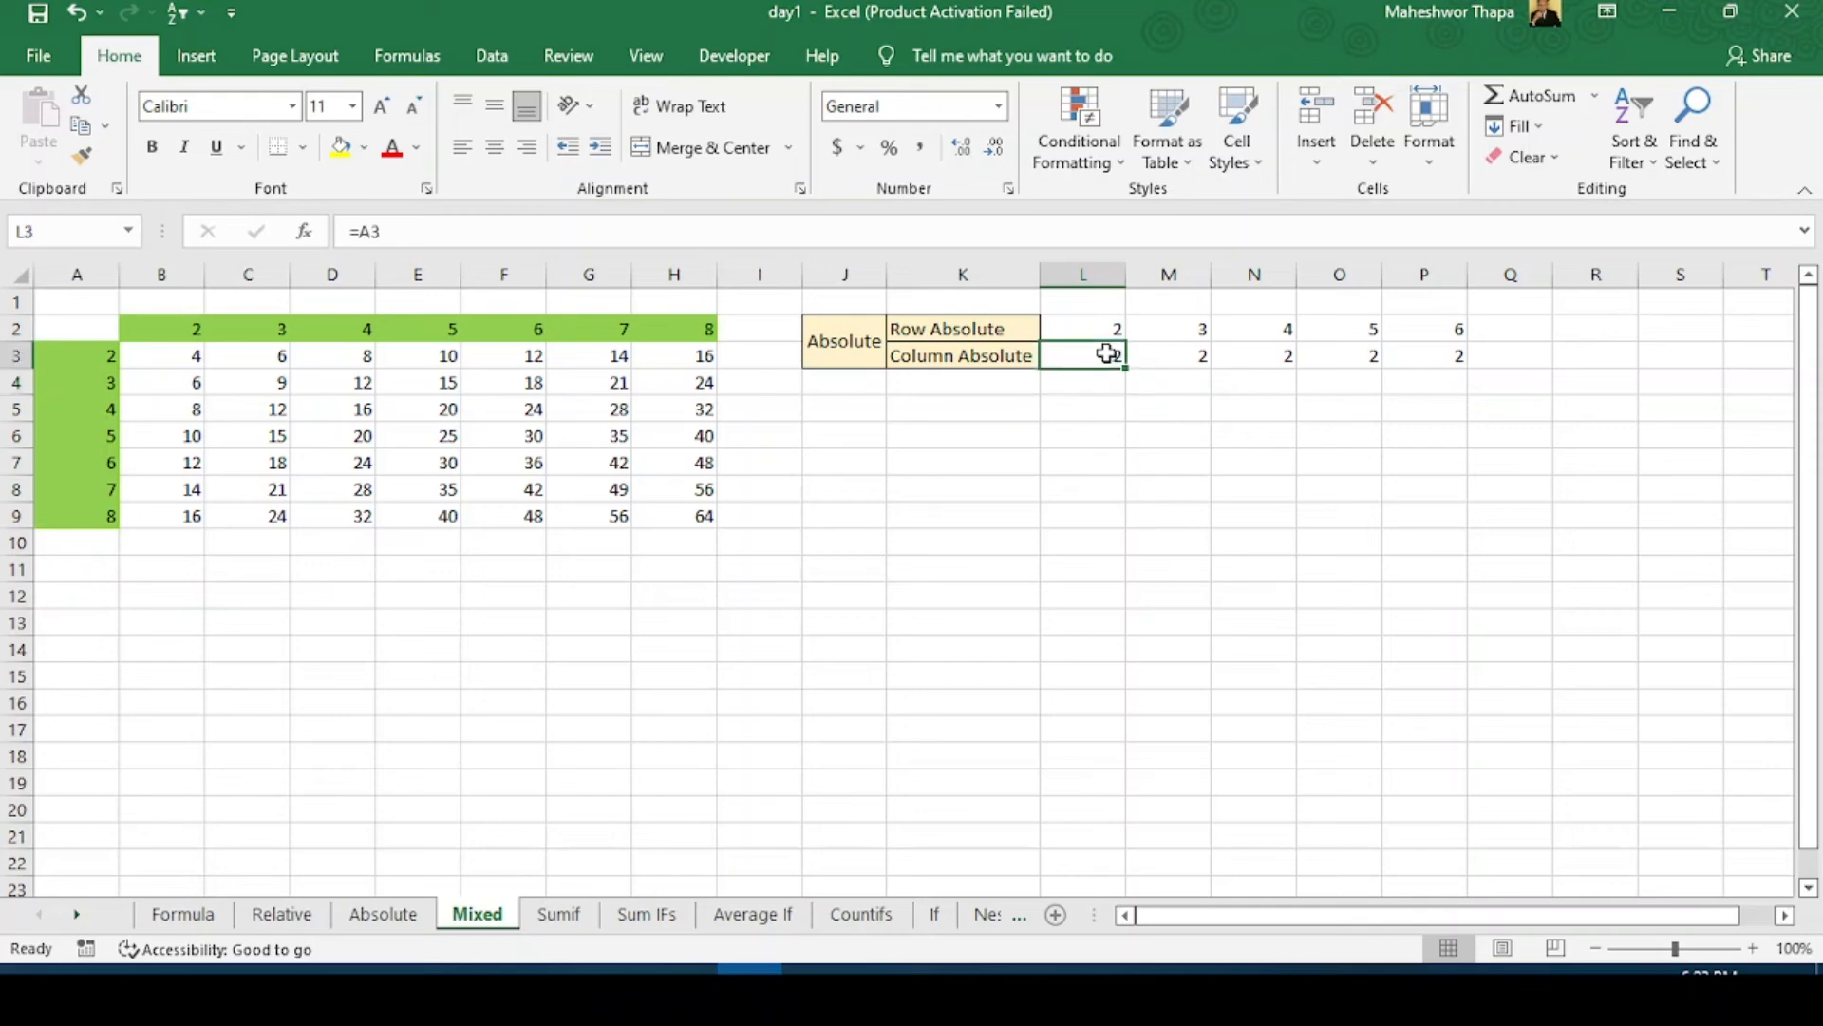
left_click(357, 232)
key("BackSpace")
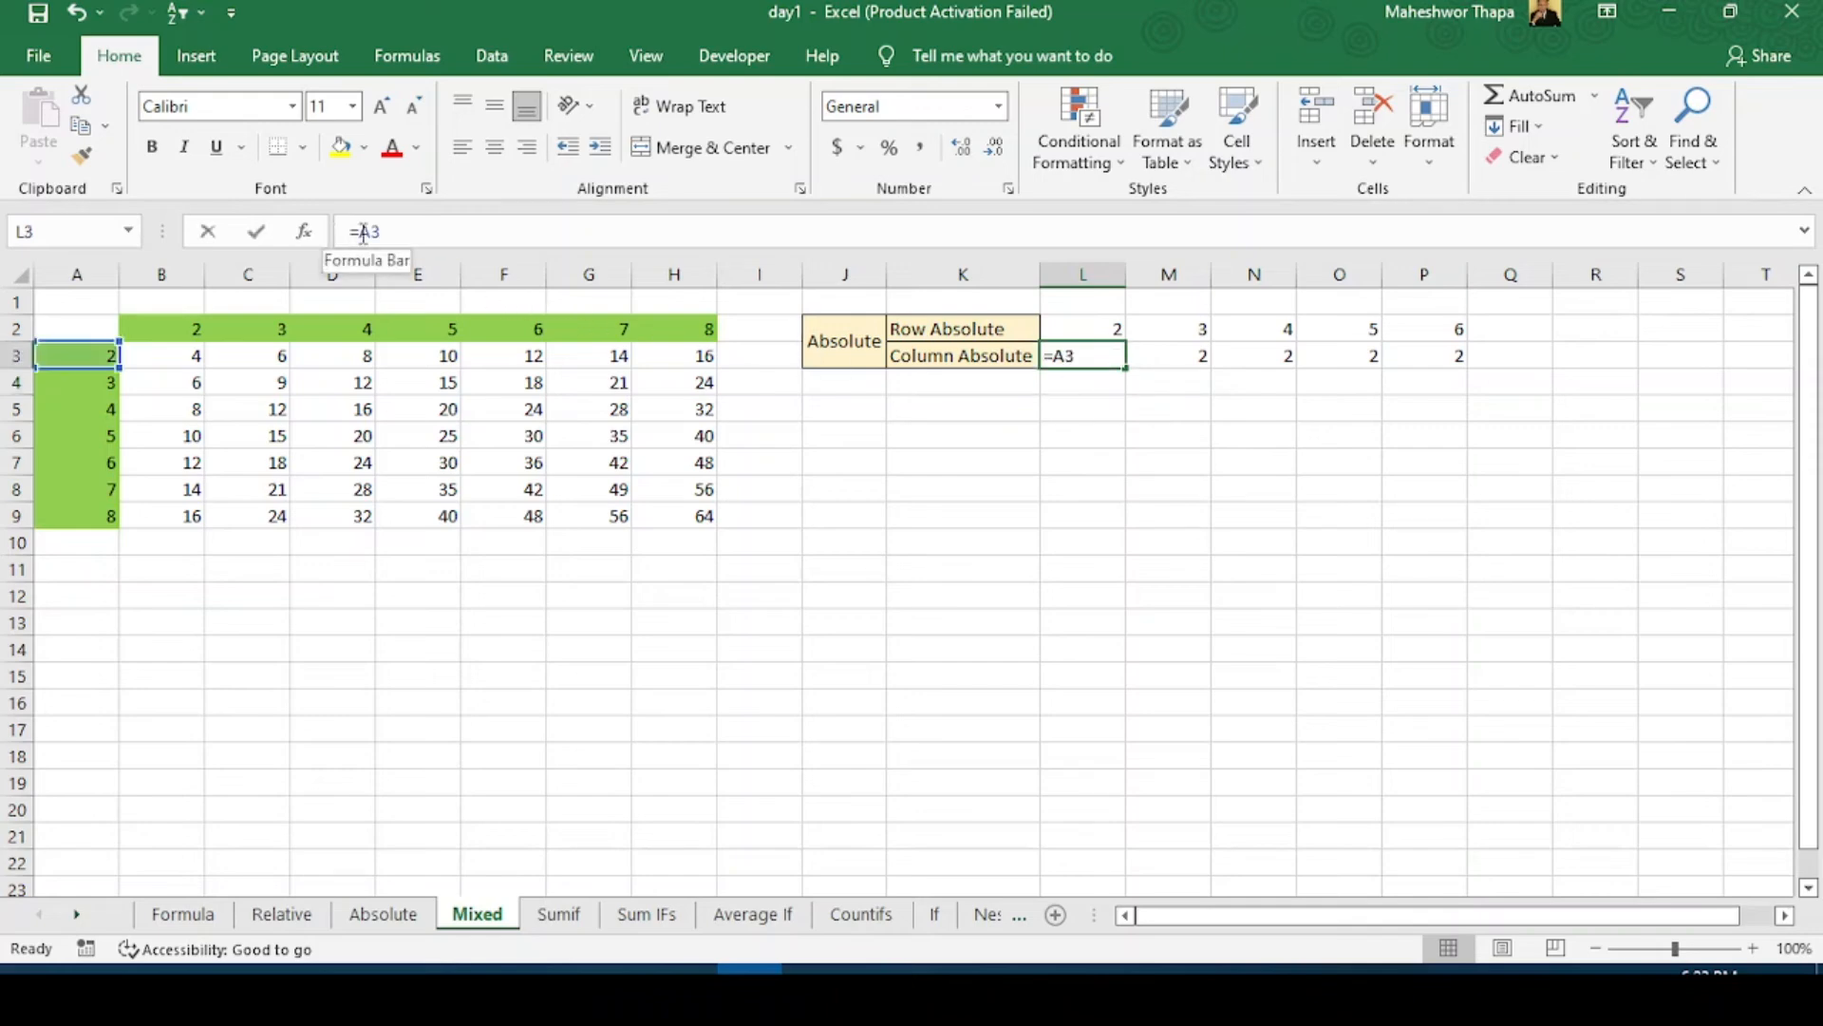
key("F4")
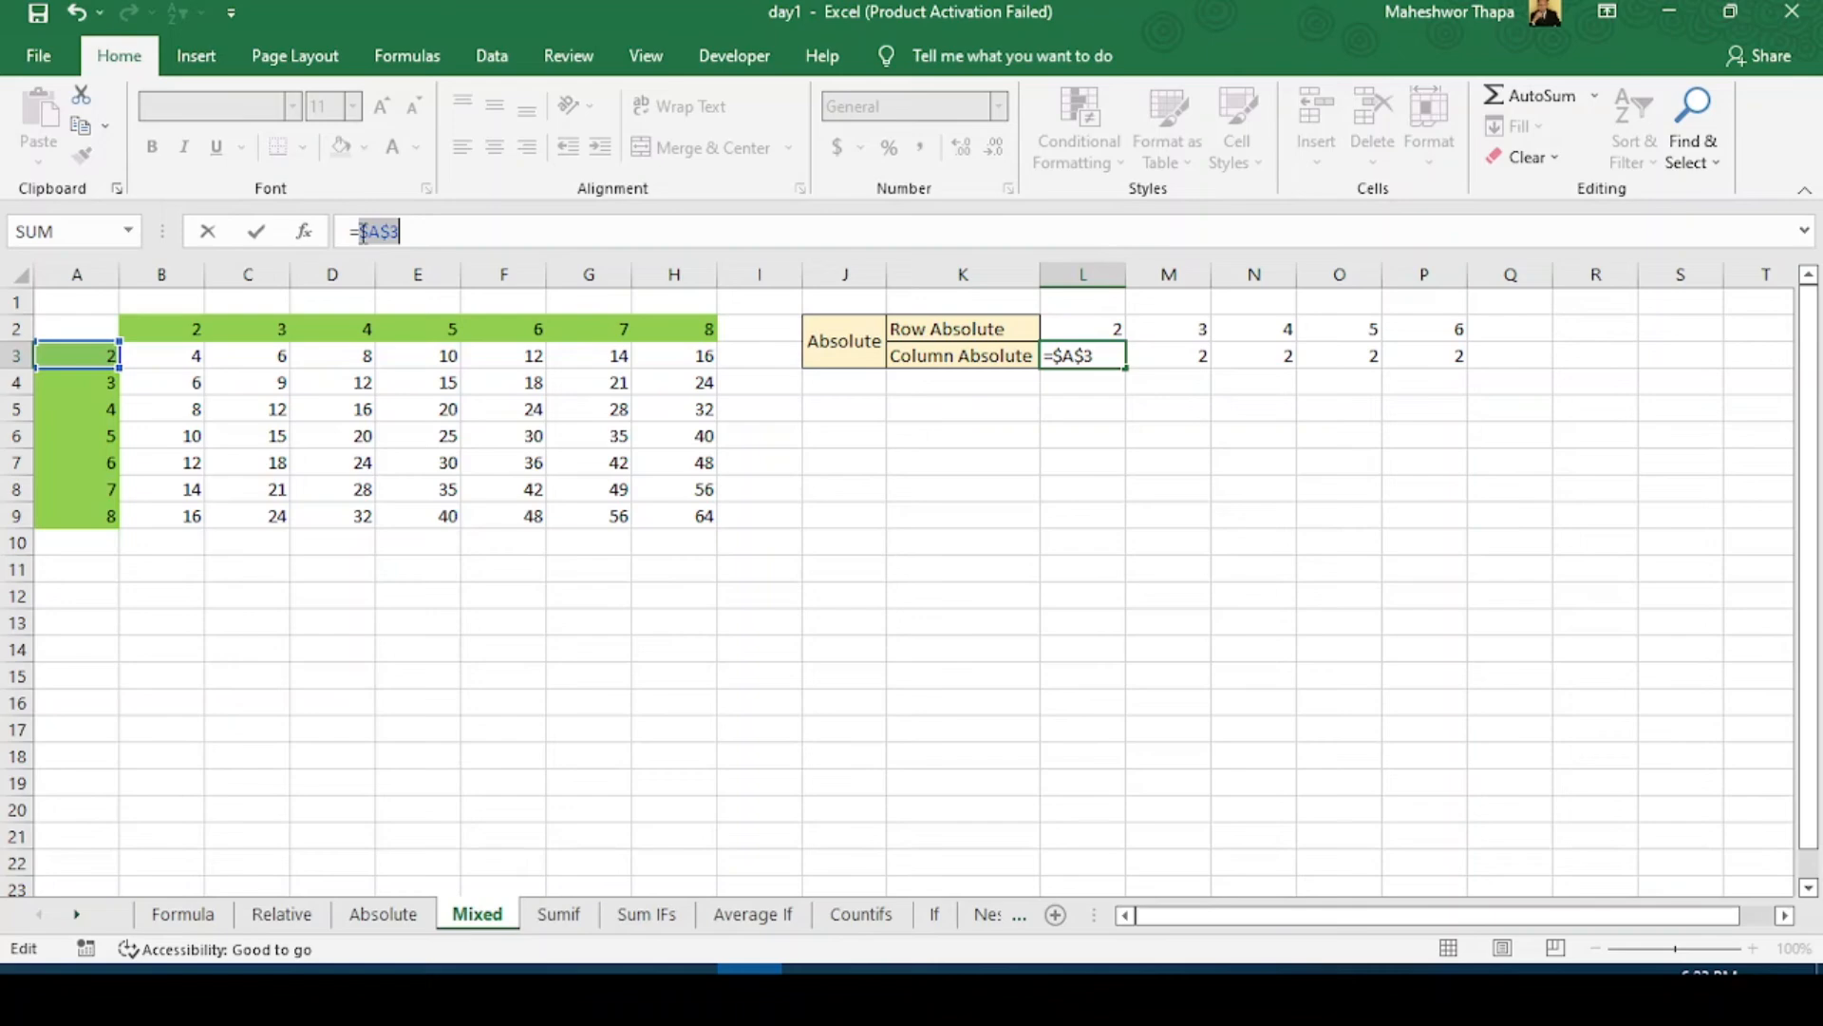
key("F4")
key("F4")
left_click(513, 229)
left_click(842, 622)
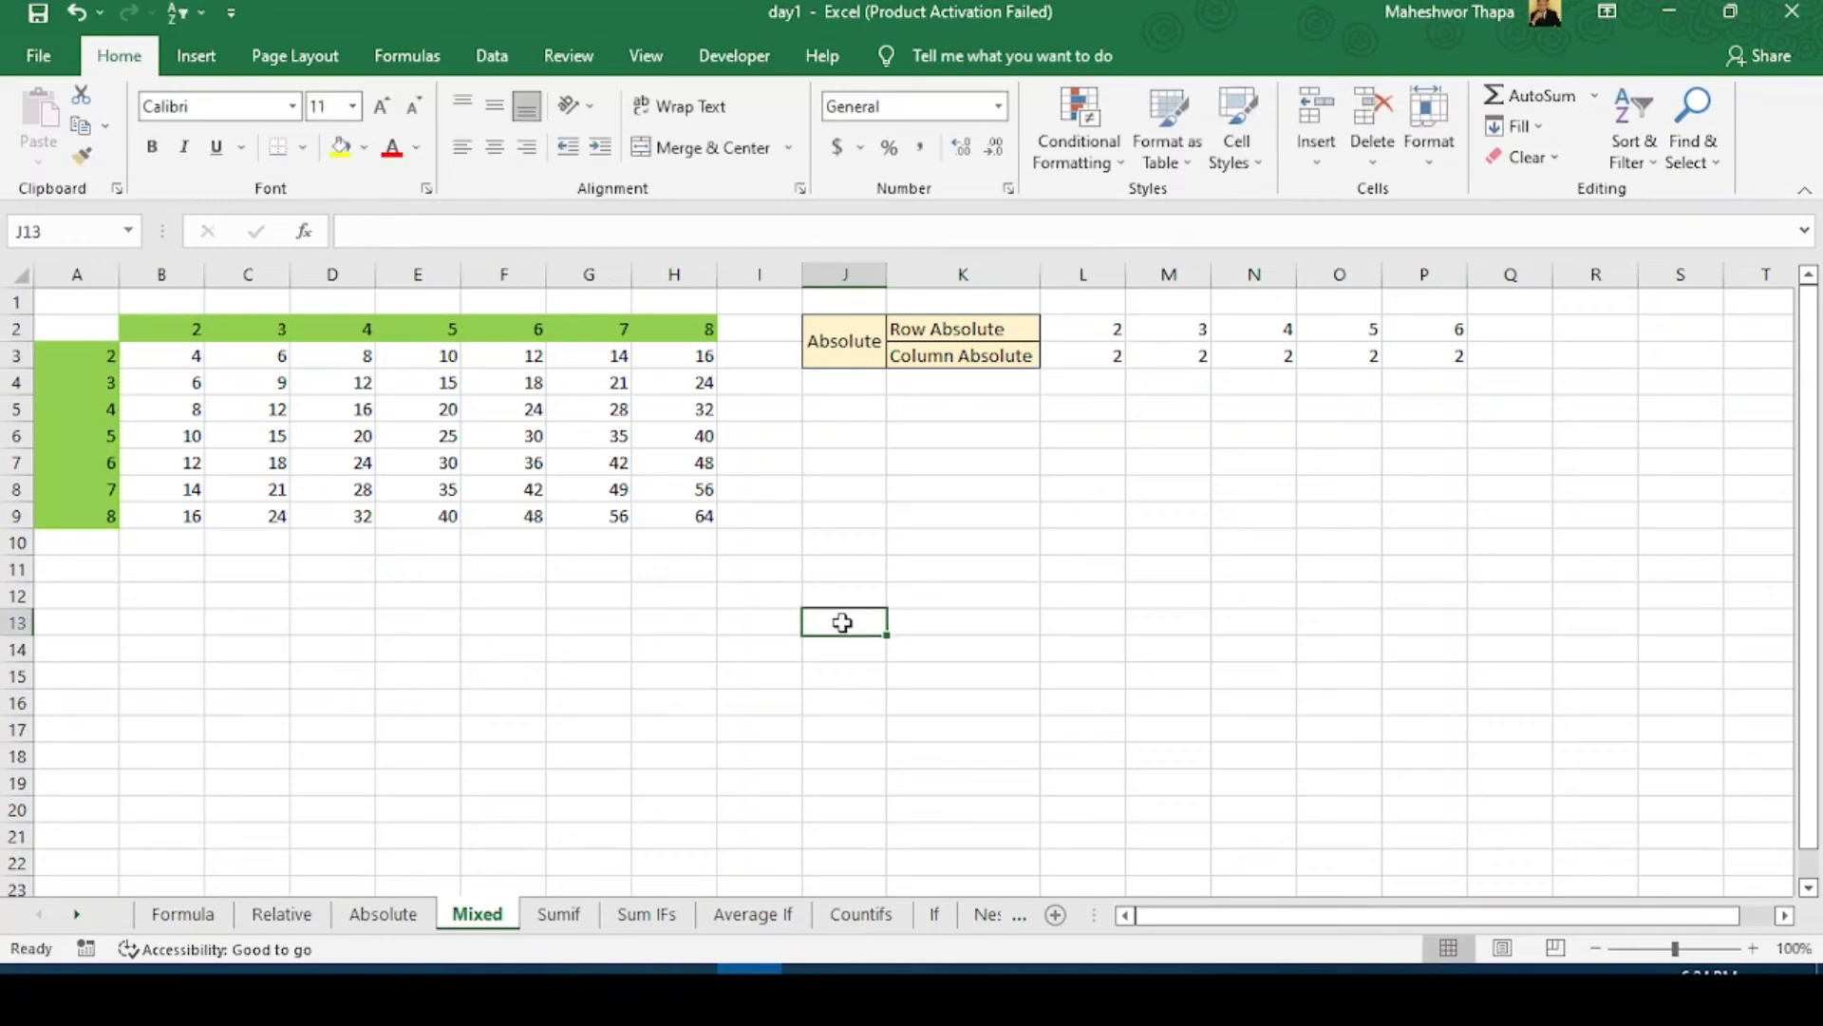
Step: Examine the mixed references in L3 and in cell B3 of the multiplication table
left_click(1094, 365)
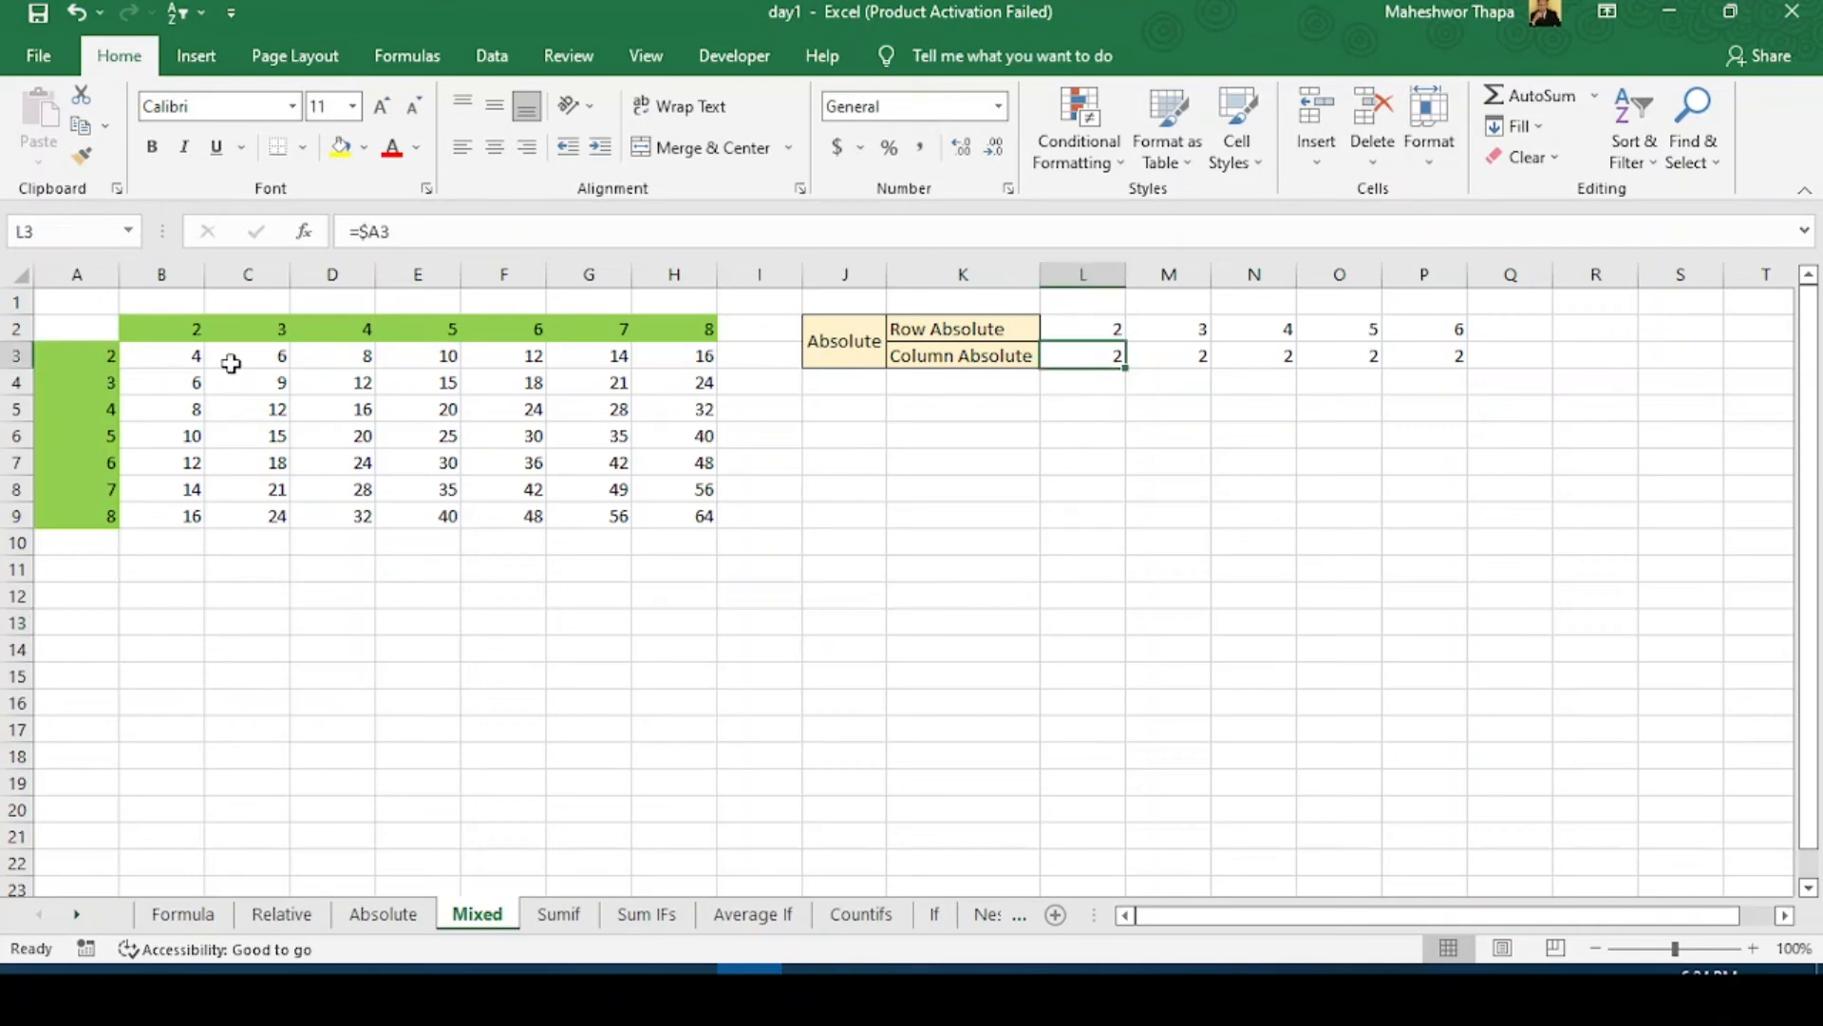
left_click(179, 356)
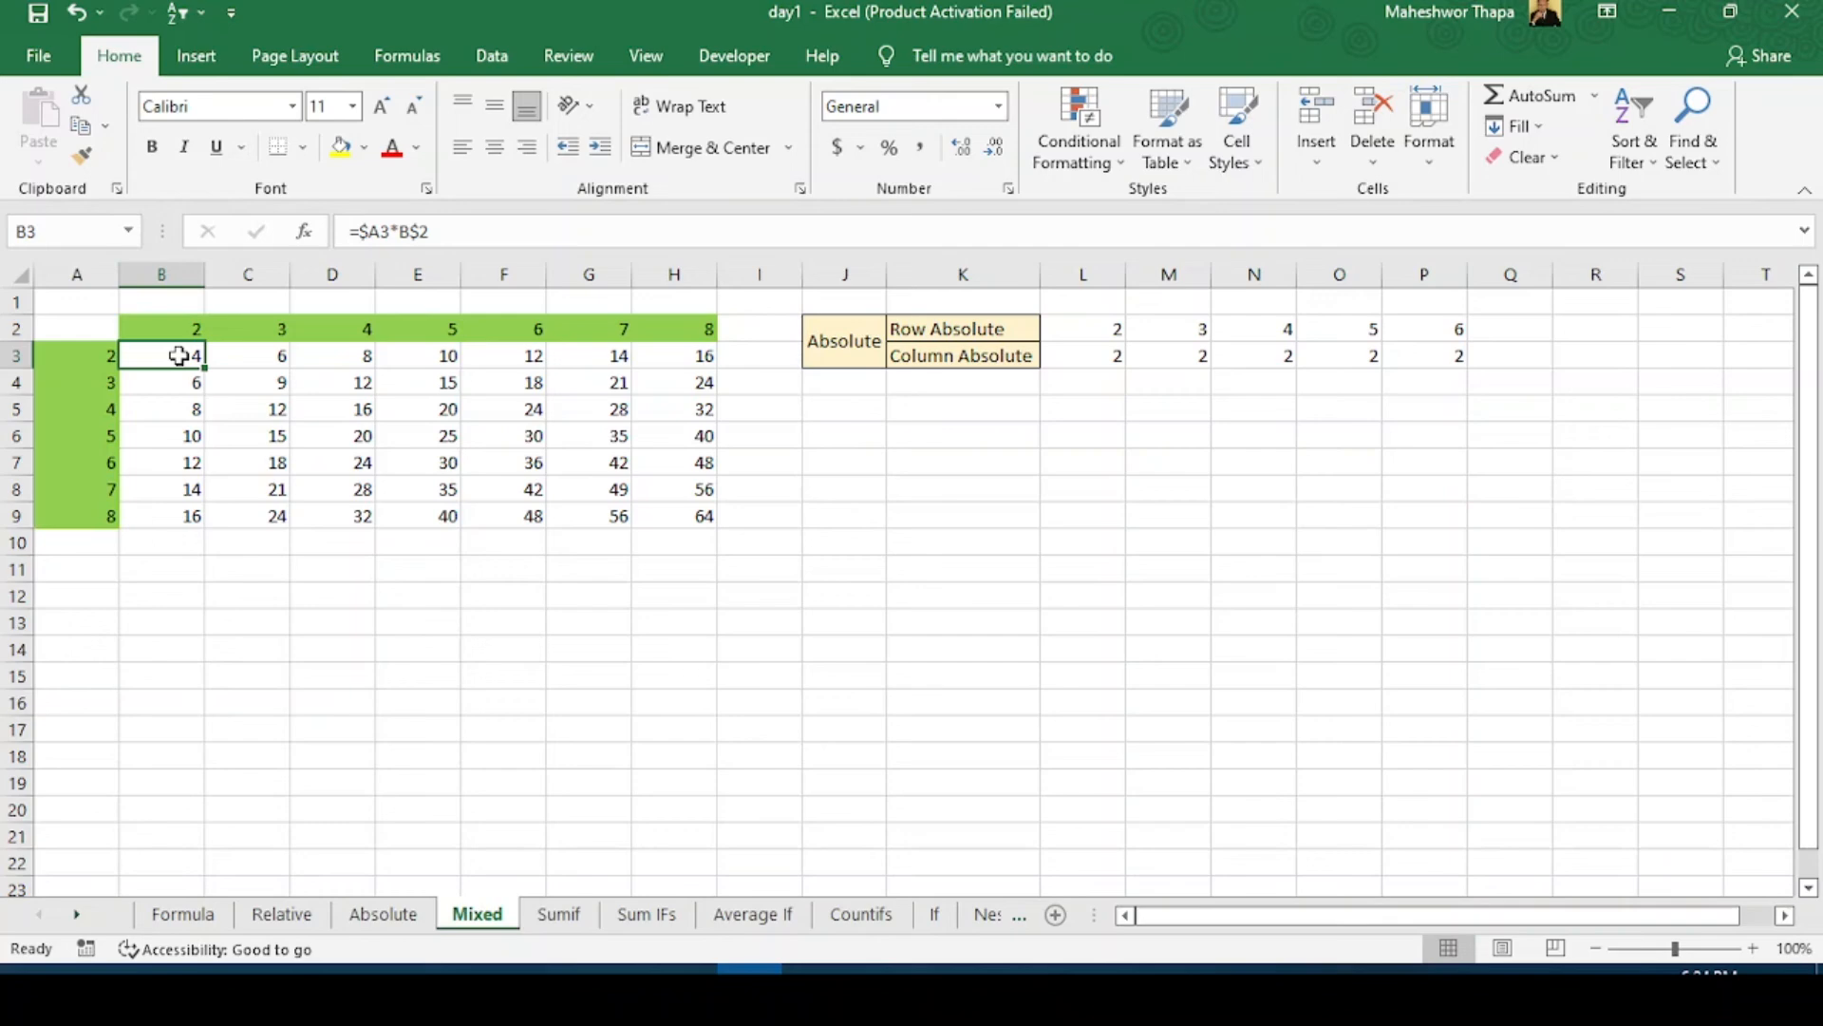